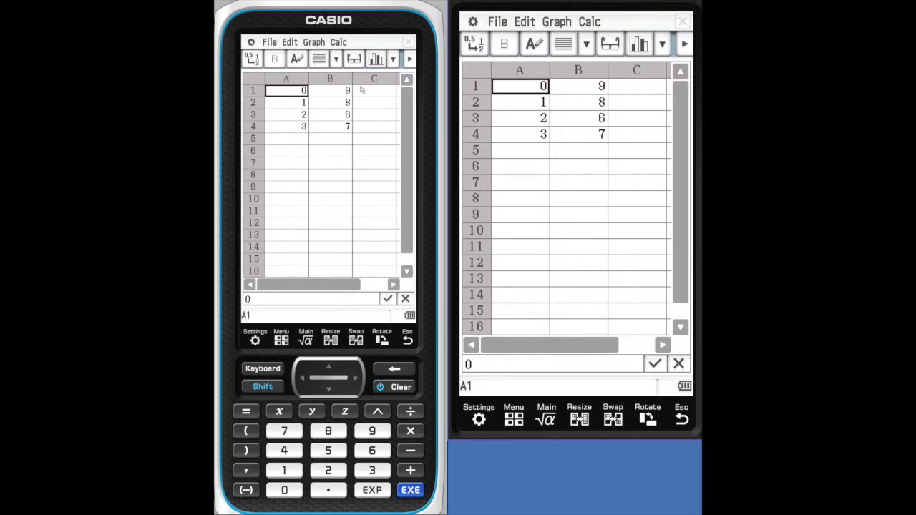
- Examine the file commands and the editing options for formatting, selecting, inserting, deleting and filling cells
click(268, 40)
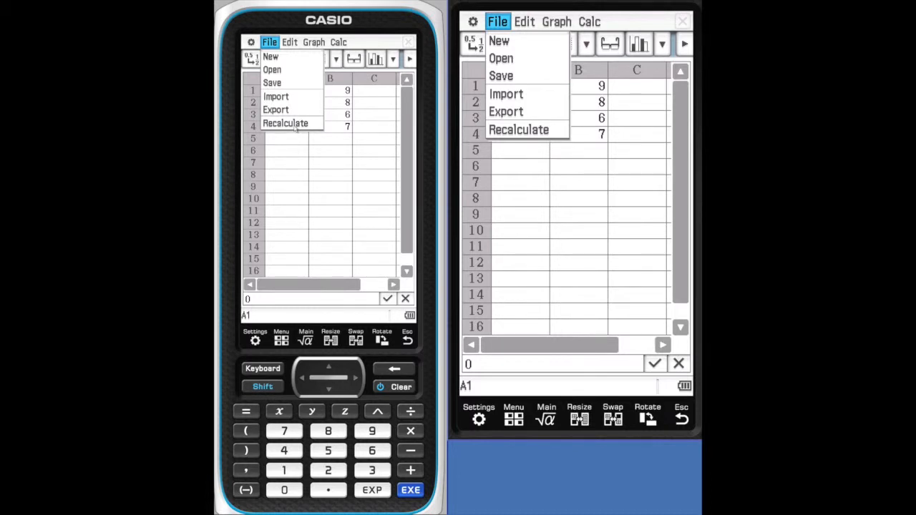
click(290, 43)
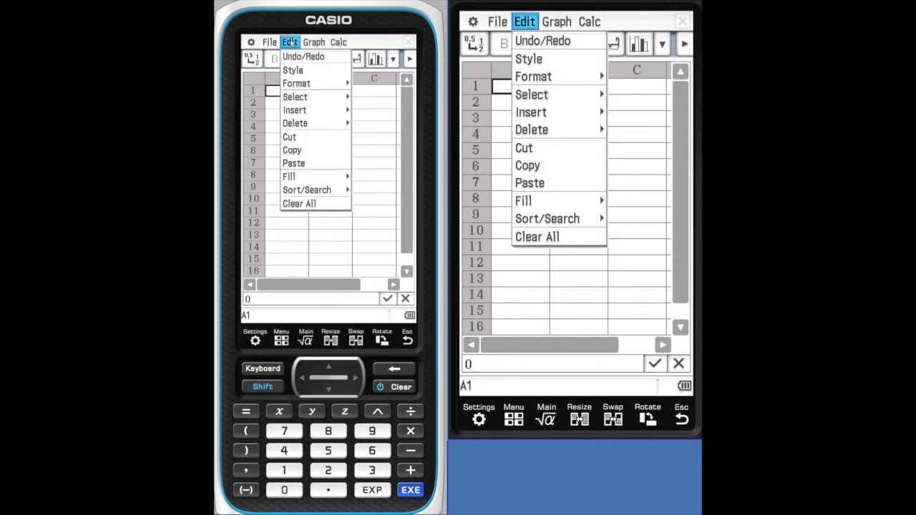
click(321, 83)
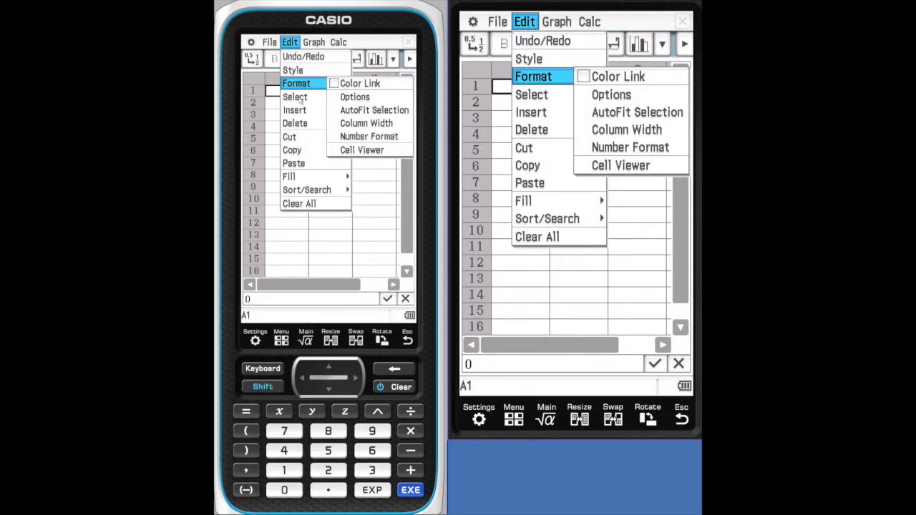
click(409, 339)
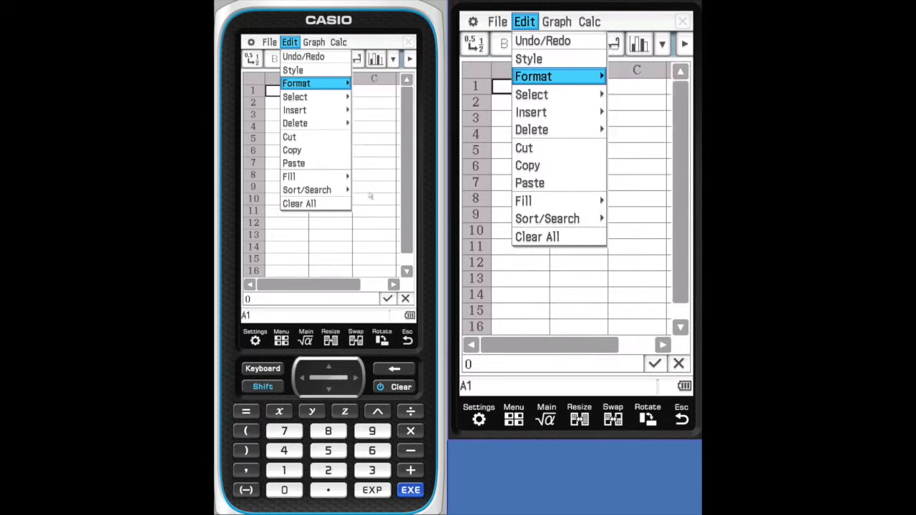
click(307, 101)
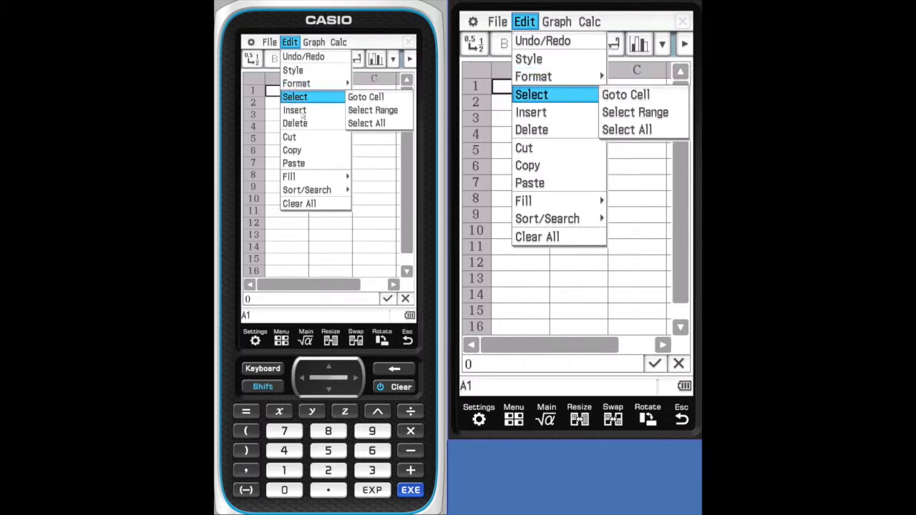
click(308, 114)
click(306, 124)
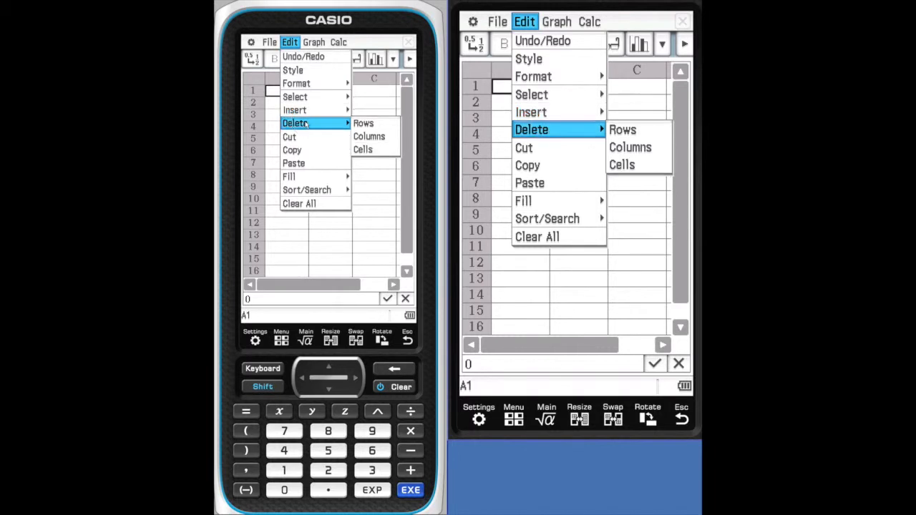
click(309, 178)
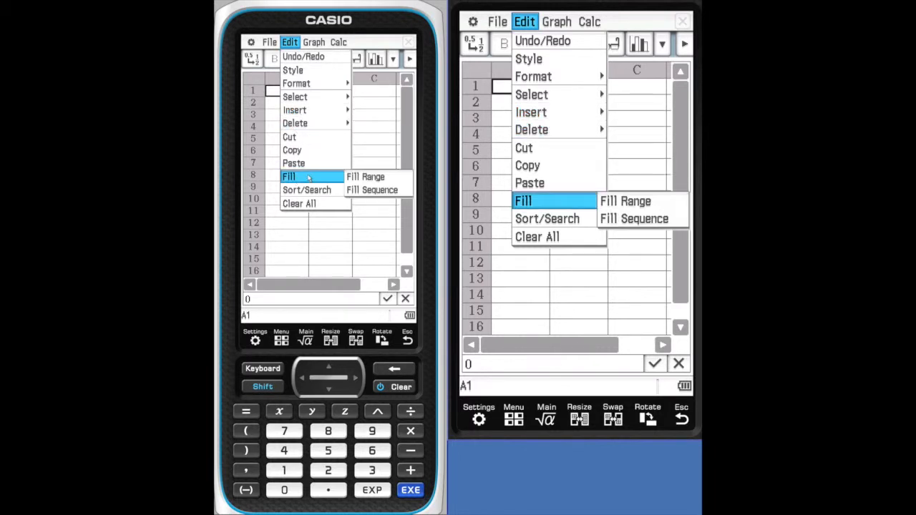
click(305, 226)
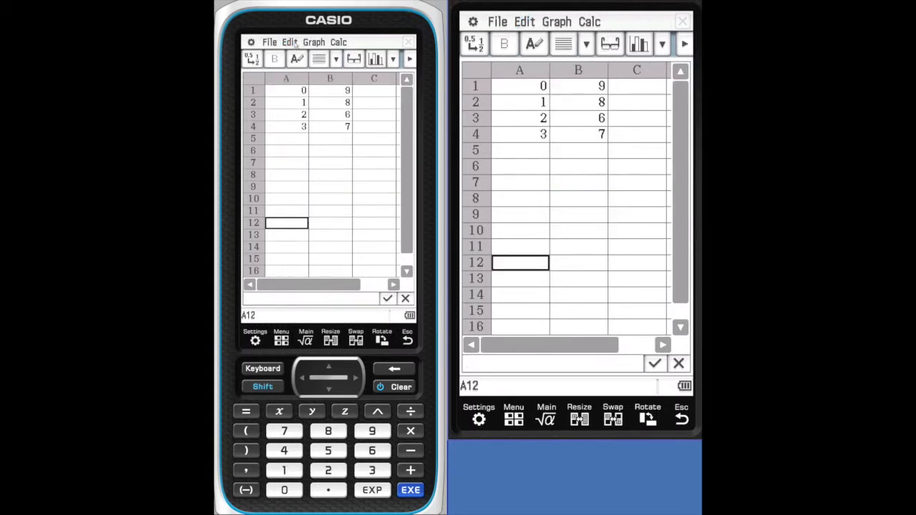
- Review the line, column and bar graph types, plot a pie graph from cell A1 and restore the spreadsheet to full size
click(312, 43)
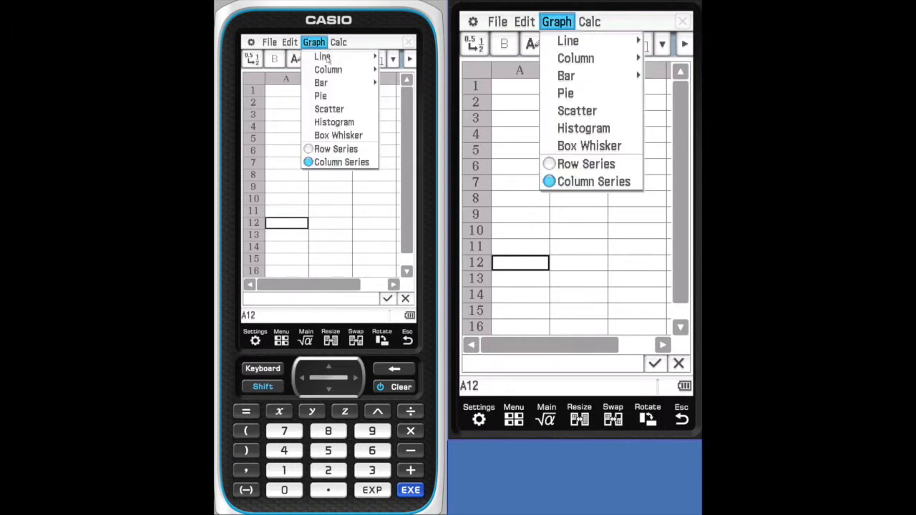
click(326, 57)
click(286, 90)
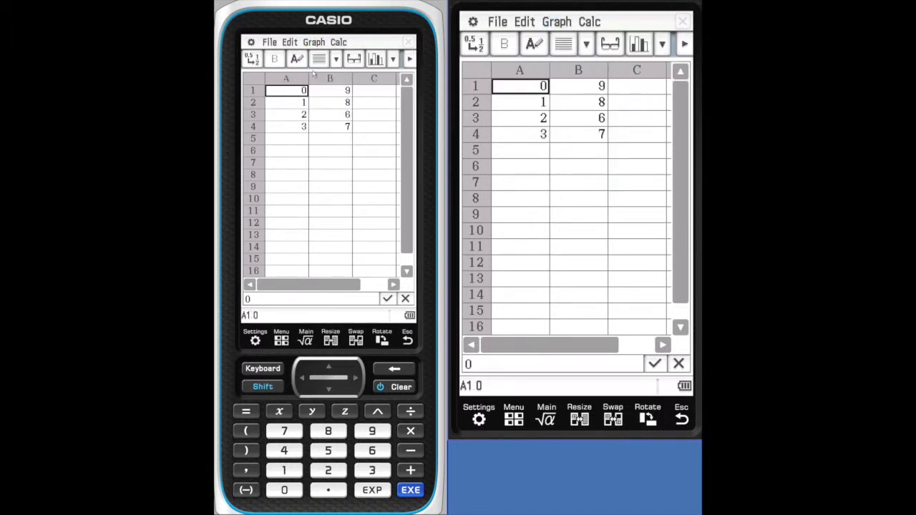
click(313, 43)
click(319, 68)
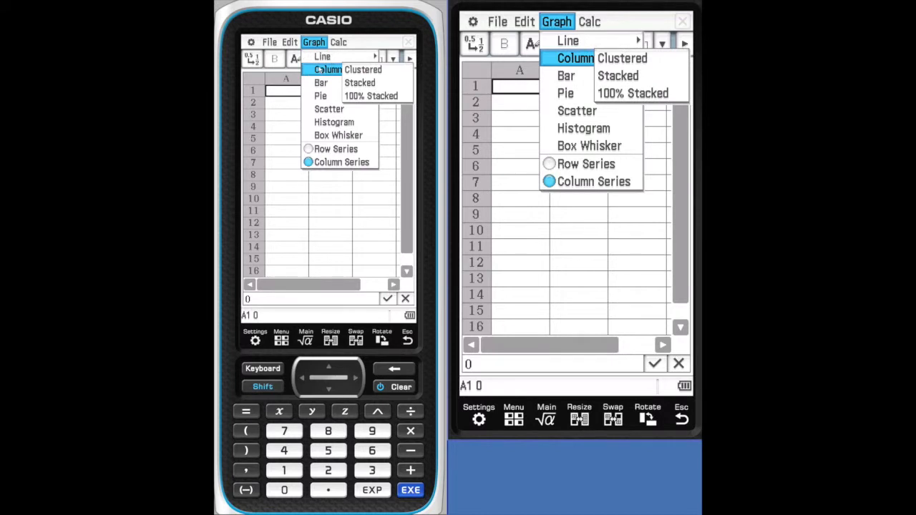
click(321, 83)
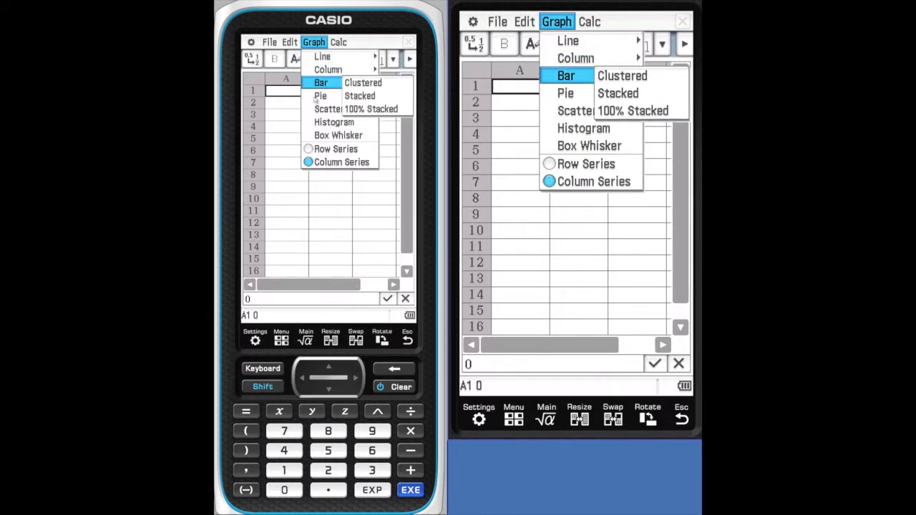
click(320, 96)
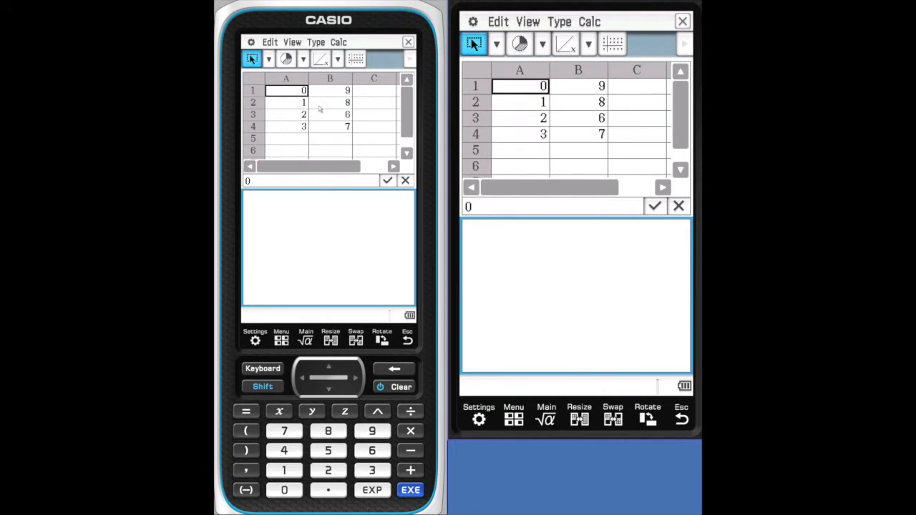
click(331, 128)
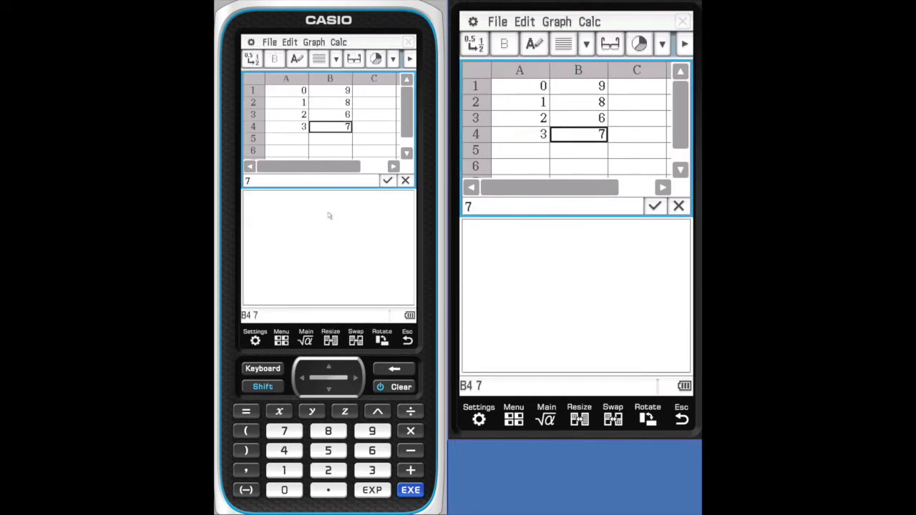
click(330, 341)
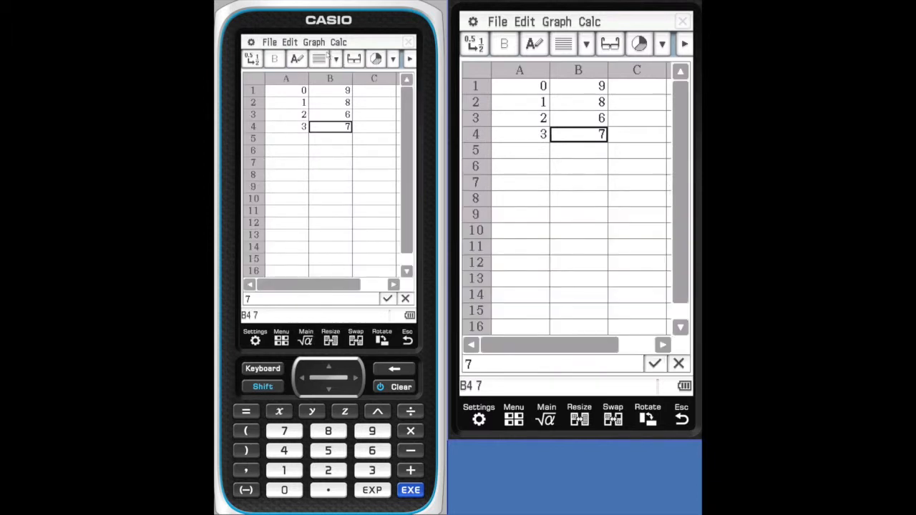
click(319, 44)
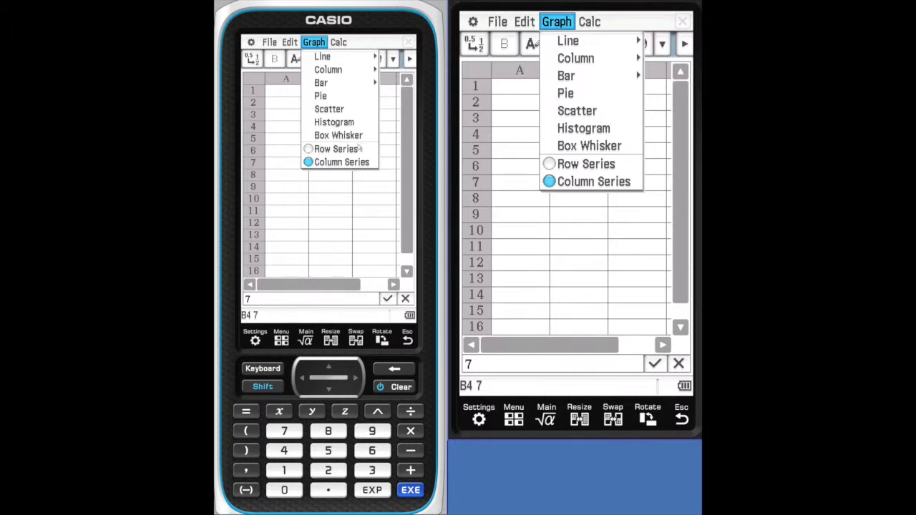
click(342, 43)
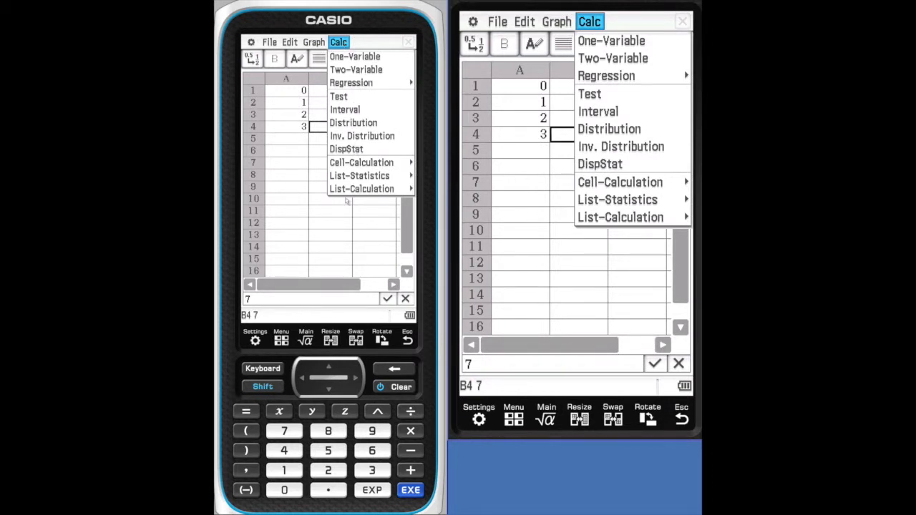
click(286, 165)
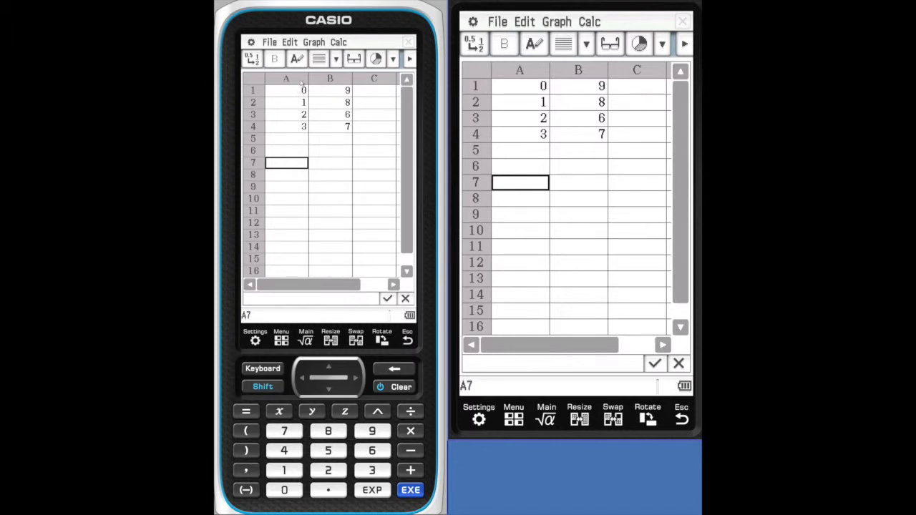
- Toggle the data type of the whole of column A between text and calculation
click(302, 80)
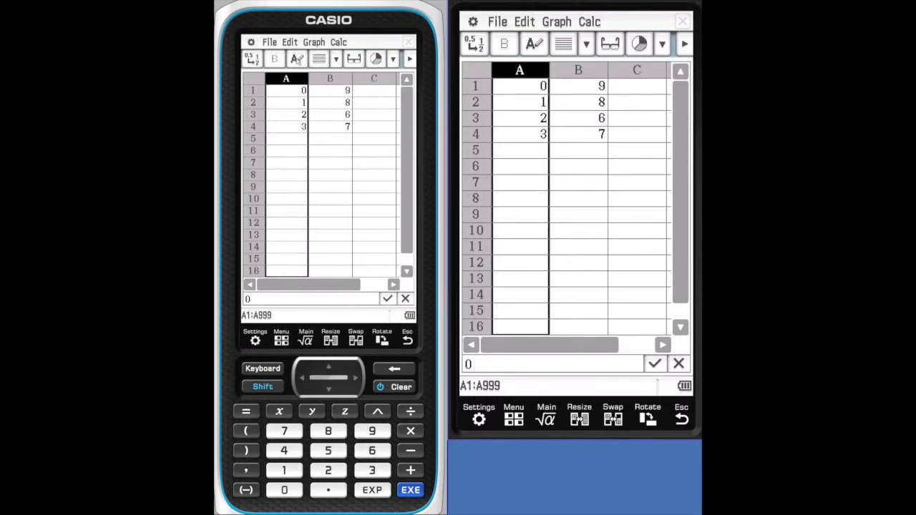
click(297, 60)
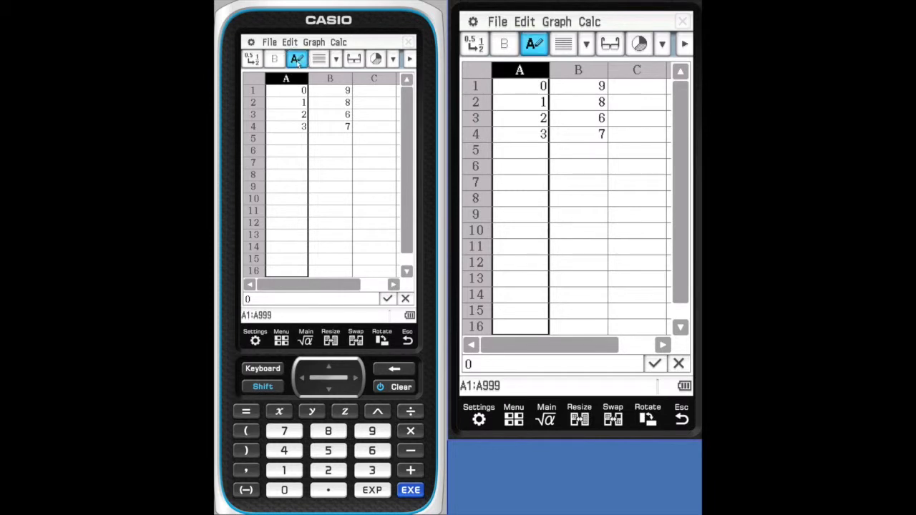
click(297, 60)
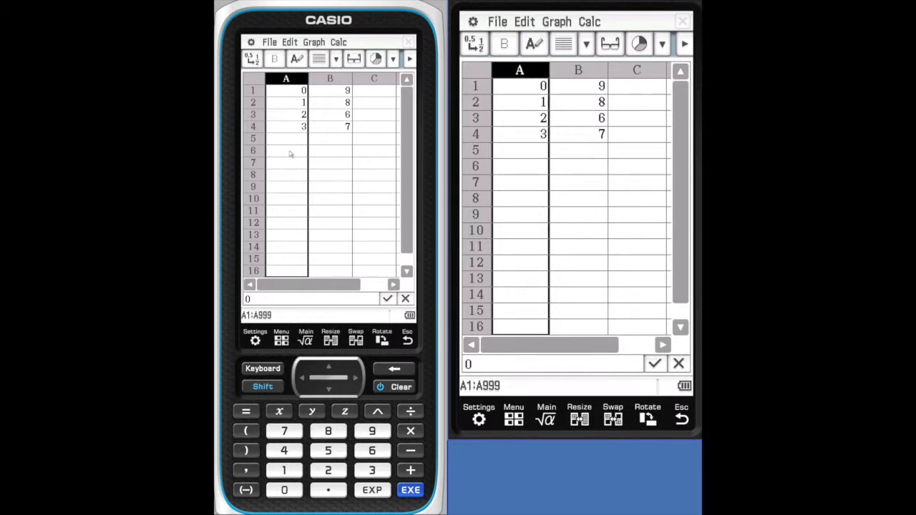
click(294, 145)
click(299, 79)
click(297, 60)
click(299, 139)
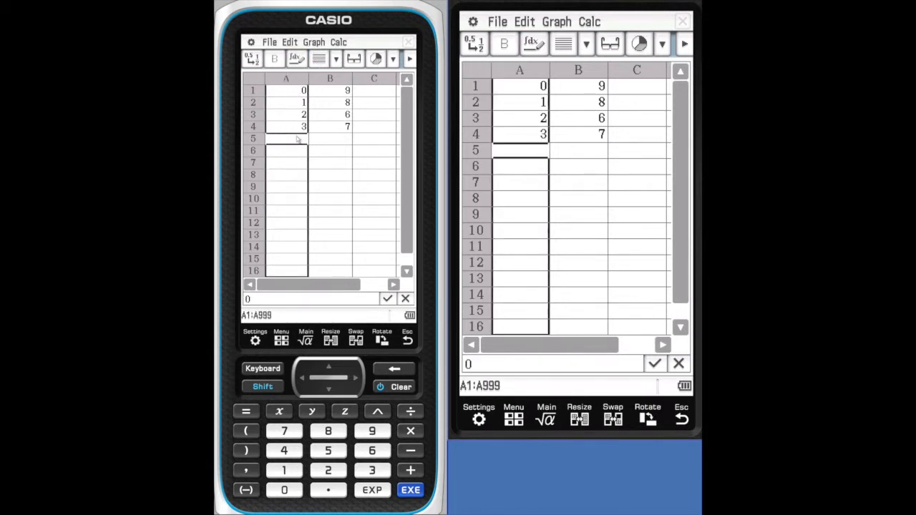
- Centre-align cell A5 and the whole of column A
click(336, 60)
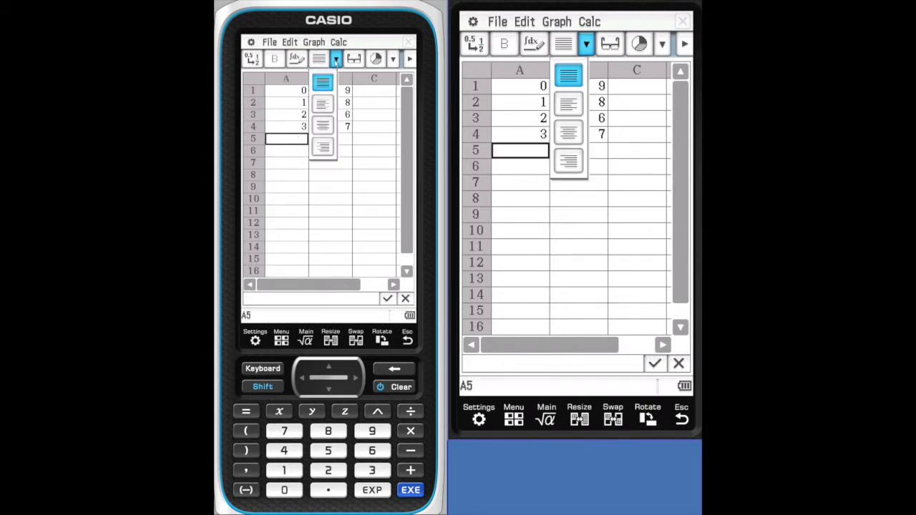
click(324, 126)
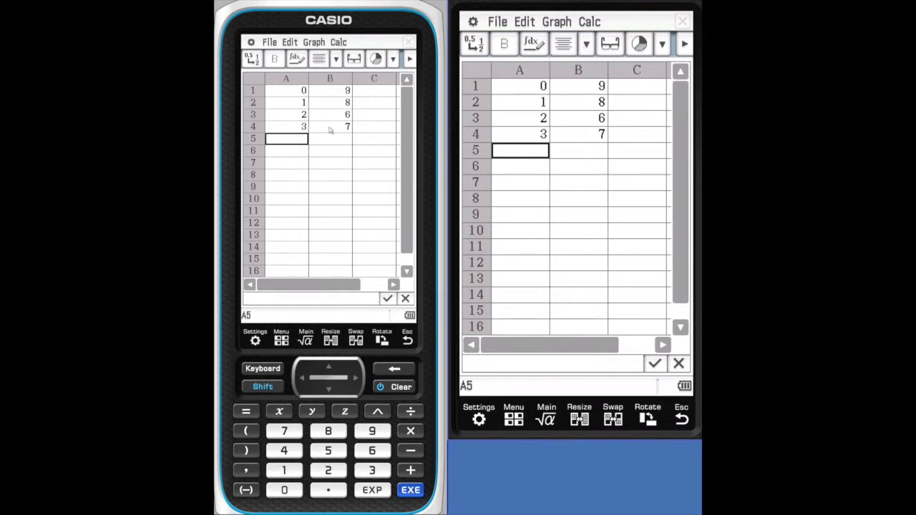
click(295, 78)
click(336, 58)
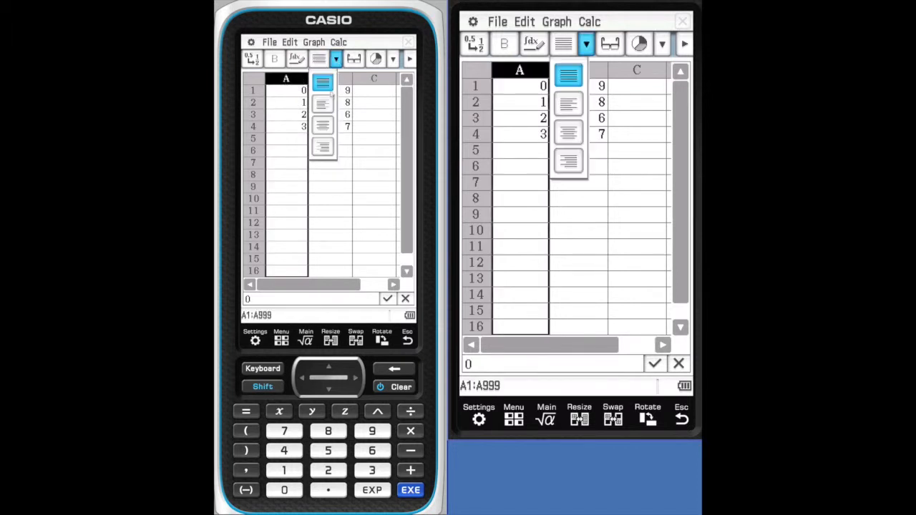
click(322, 126)
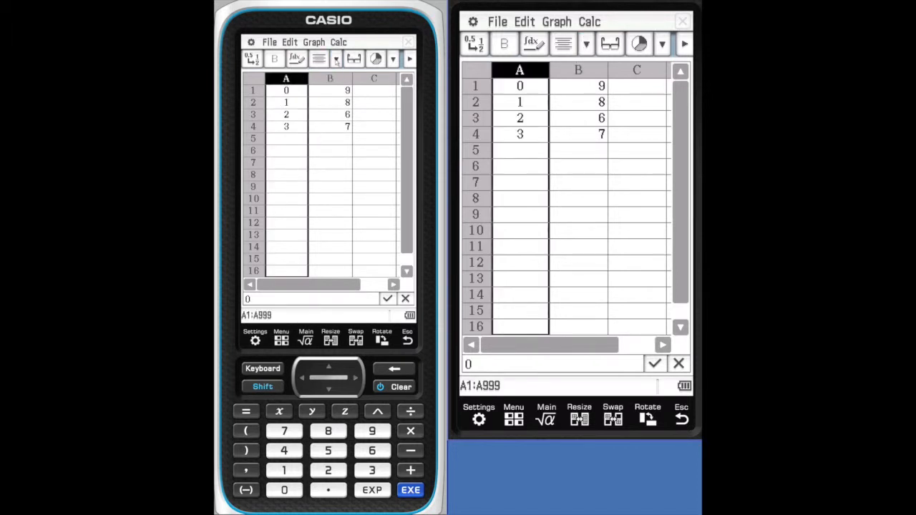
- Left-align column B on its own, and change its alignment to centred
shift+click(332, 79)
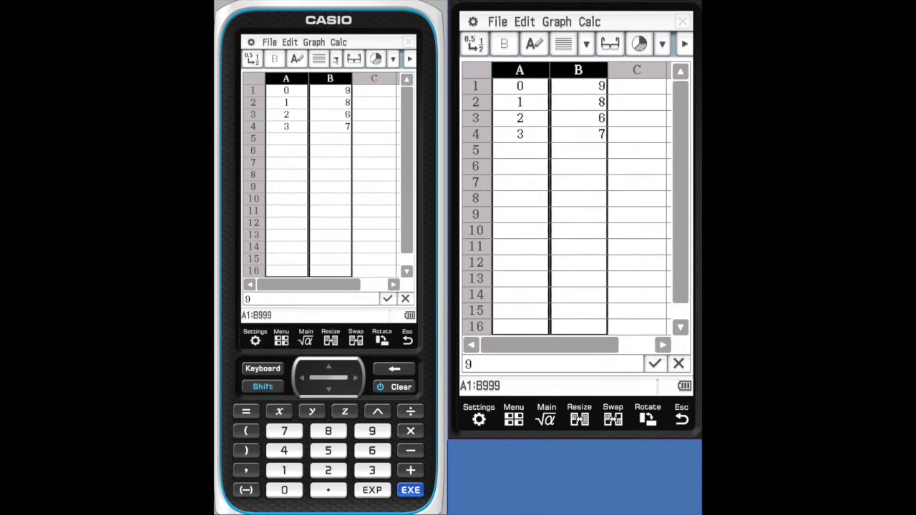
click(336, 59)
click(367, 139)
click(341, 80)
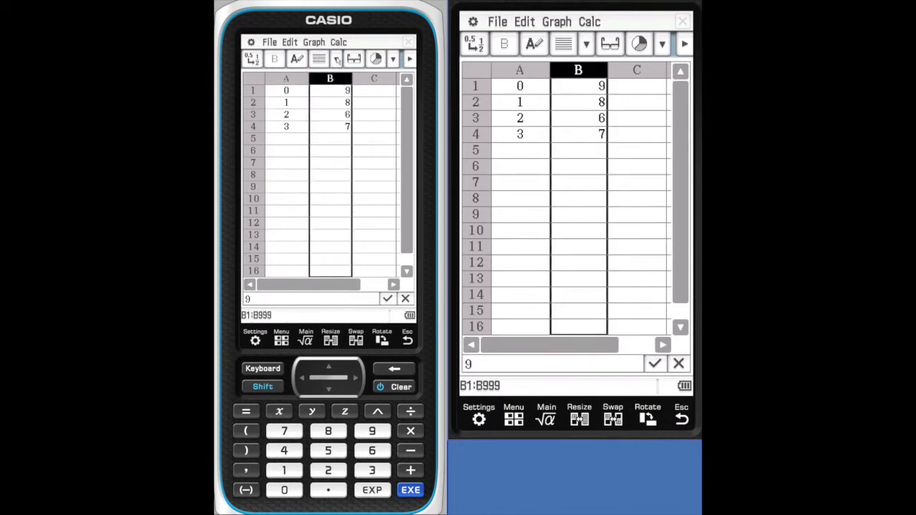
click(336, 59)
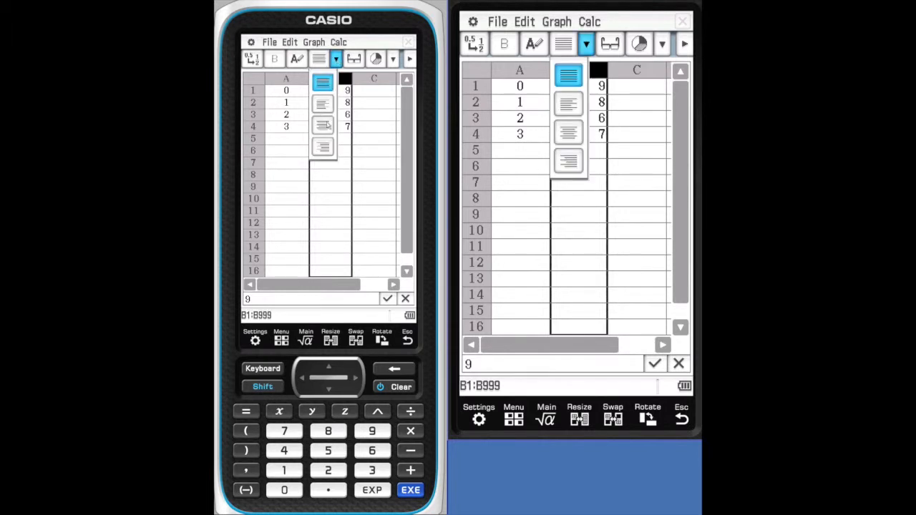
click(322, 106)
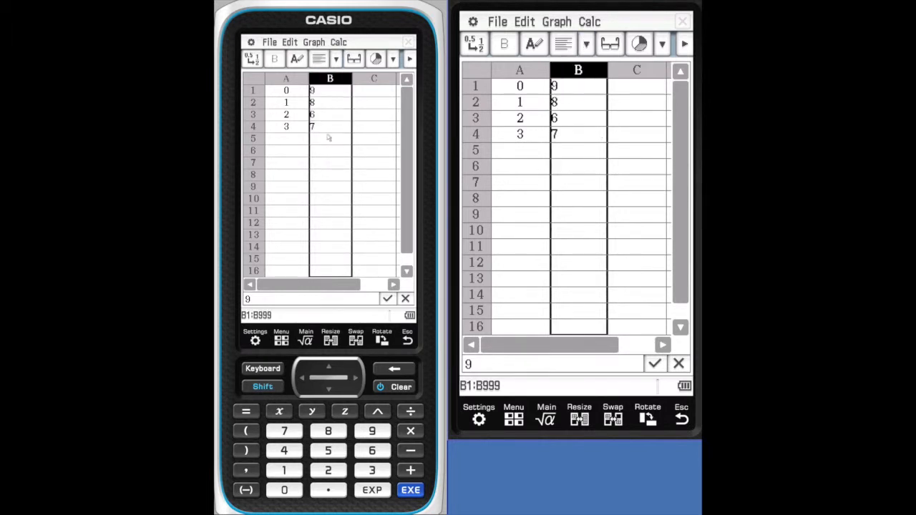
click(336, 59)
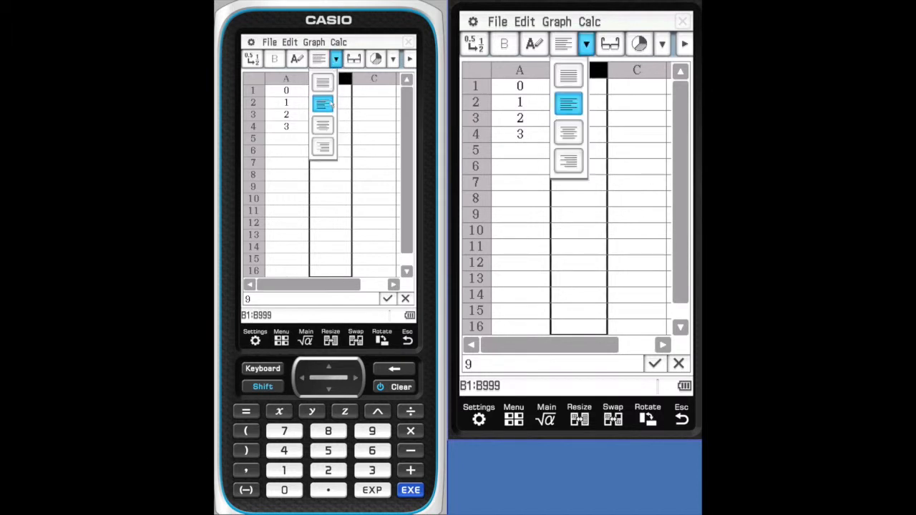
click(323, 127)
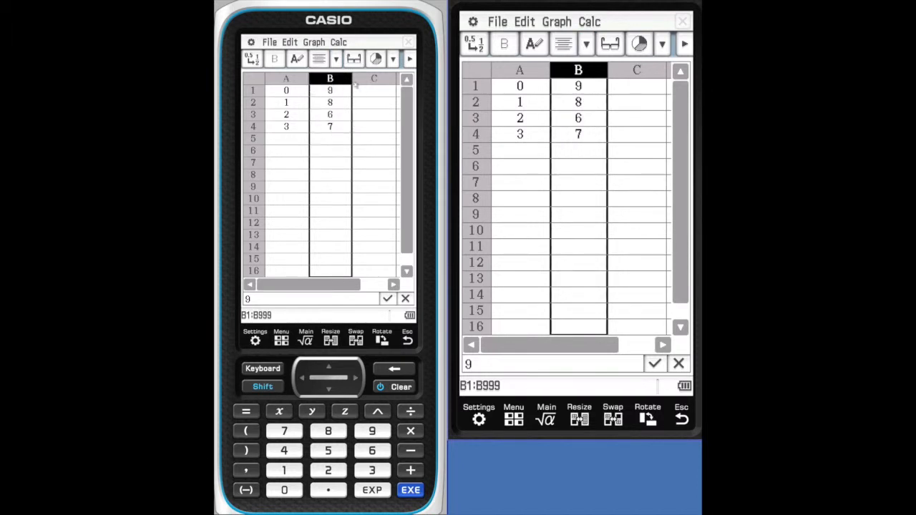
- Show the value and formula of cell B1 in the cell viewer, and inspect cell C3 the same way
click(356, 91)
click(341, 95)
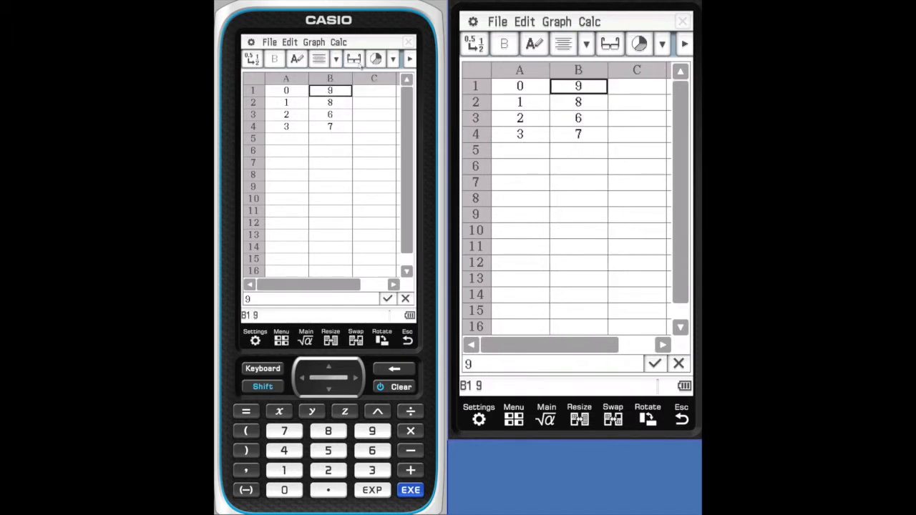
click(354, 60)
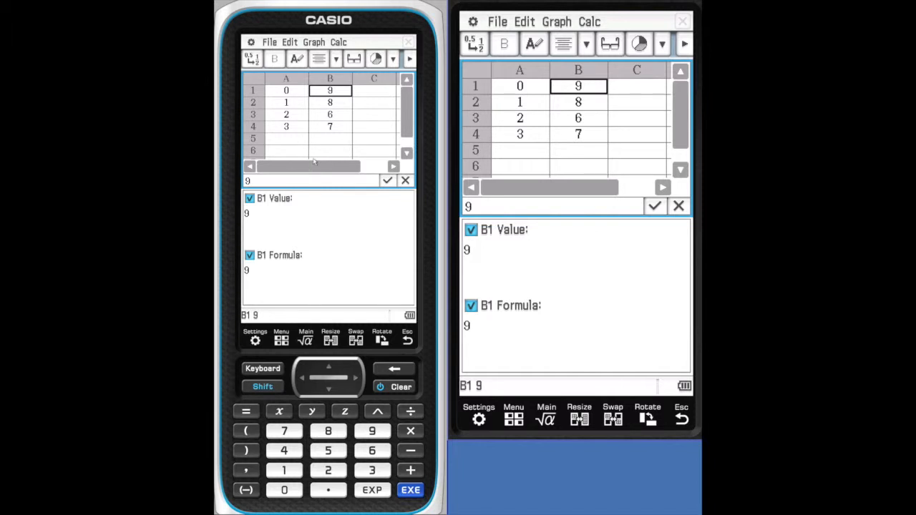
click(359, 117)
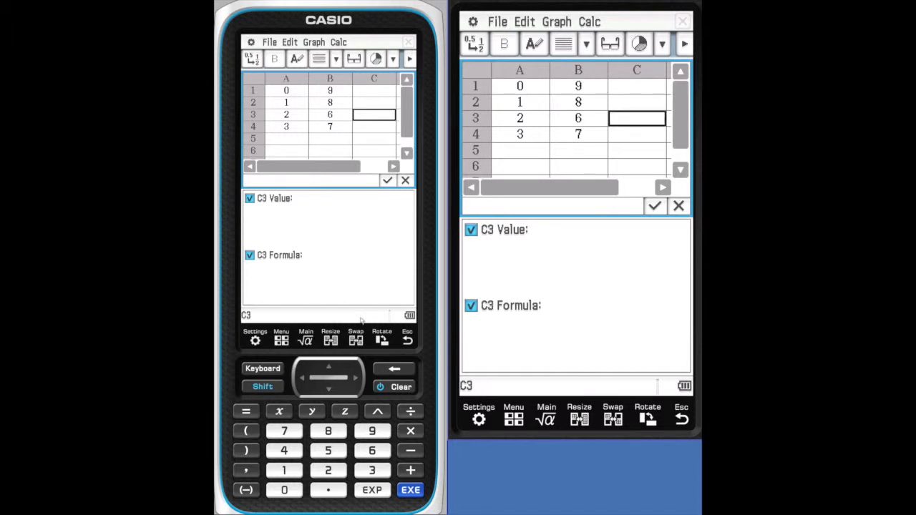
- Enlarge the spreadsheet to fill the screen in place of the cell viewer, and look over the available graph types
click(336, 340)
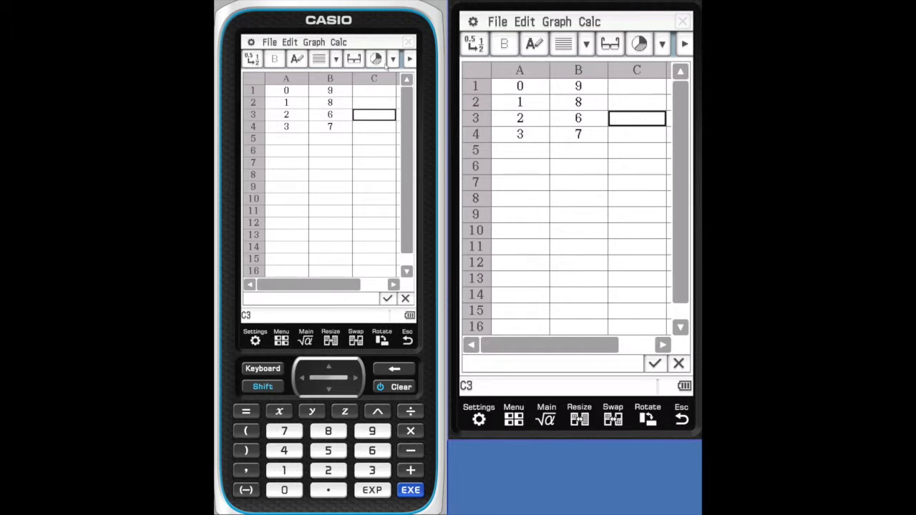
click(392, 59)
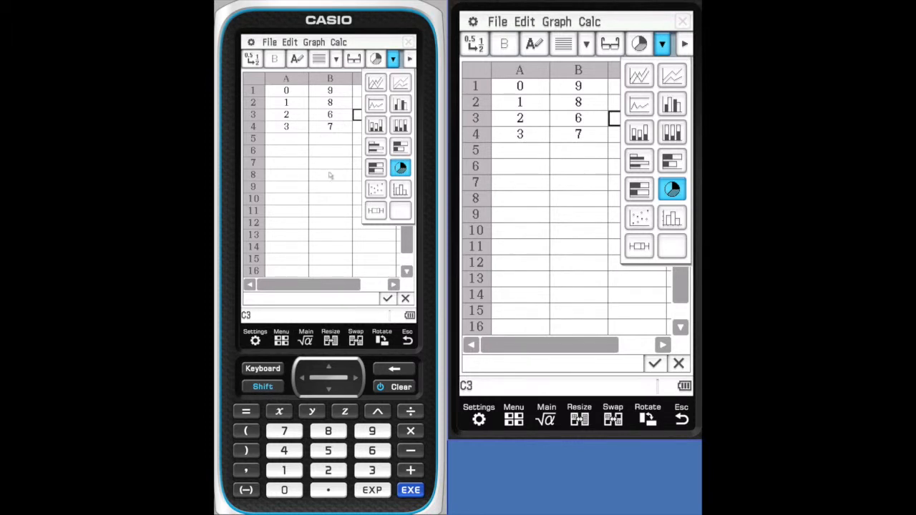
click(330, 174)
- Examine the remaining toolbar commands, including the Search dialog's settings and the ascending and descending sort options
click(410, 59)
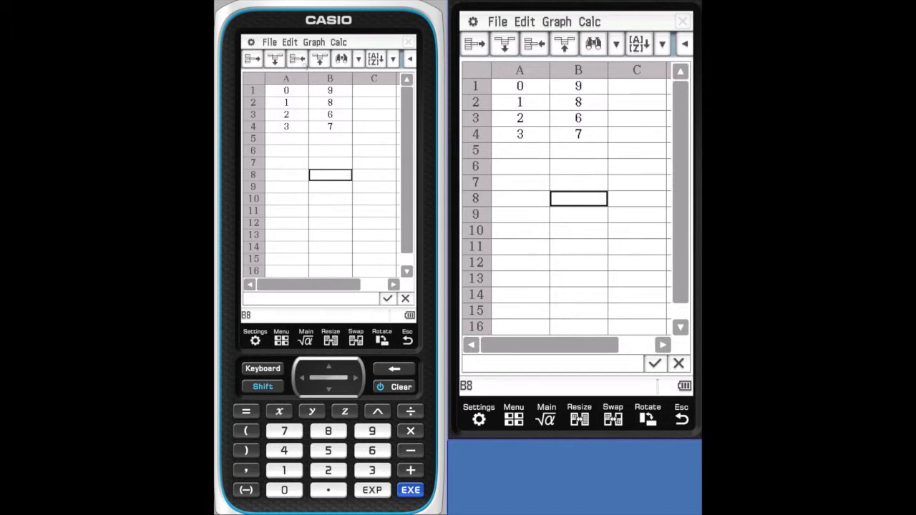
click(340, 60)
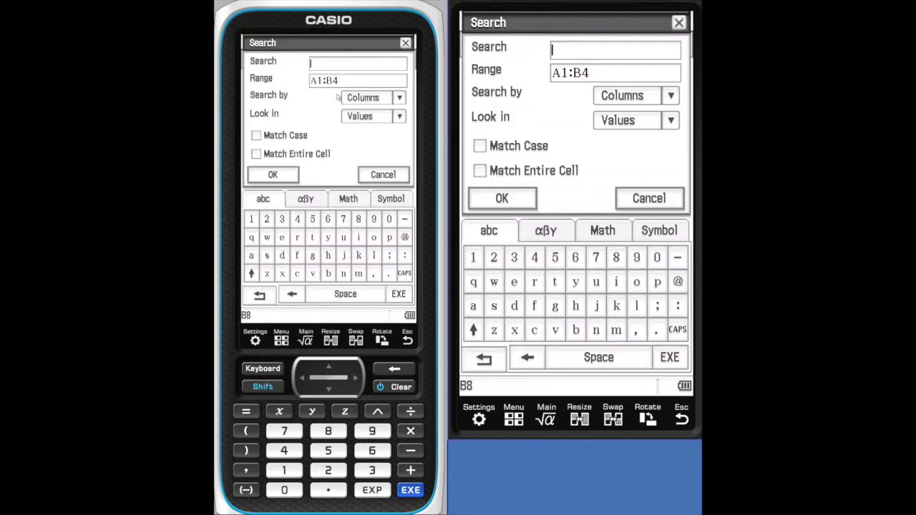
click(383, 176)
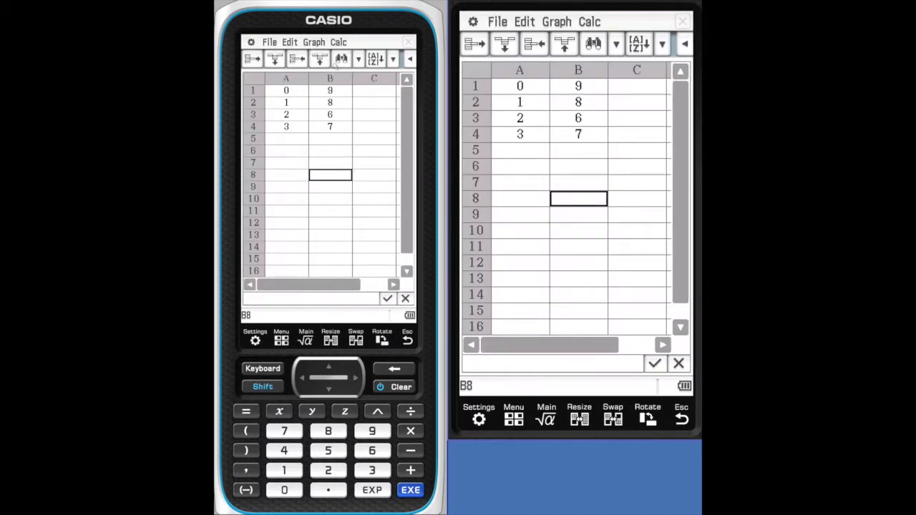
click(394, 60)
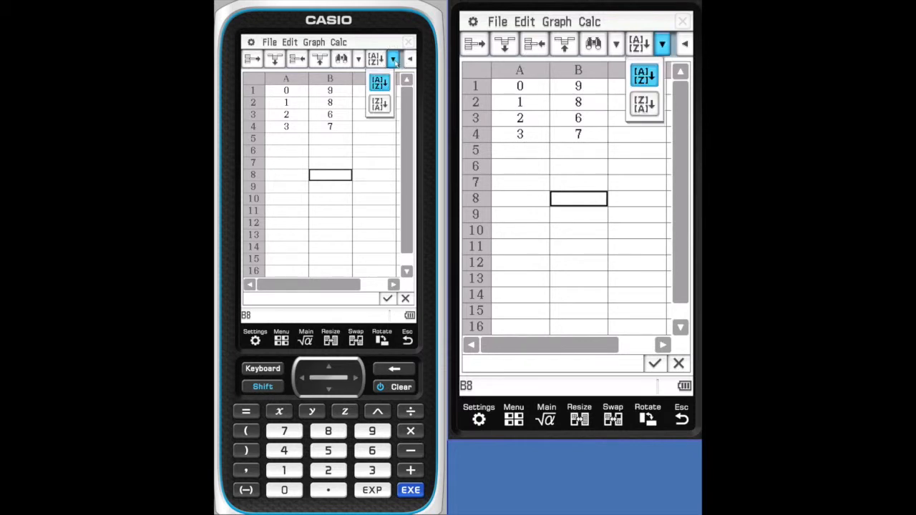
click(381, 151)
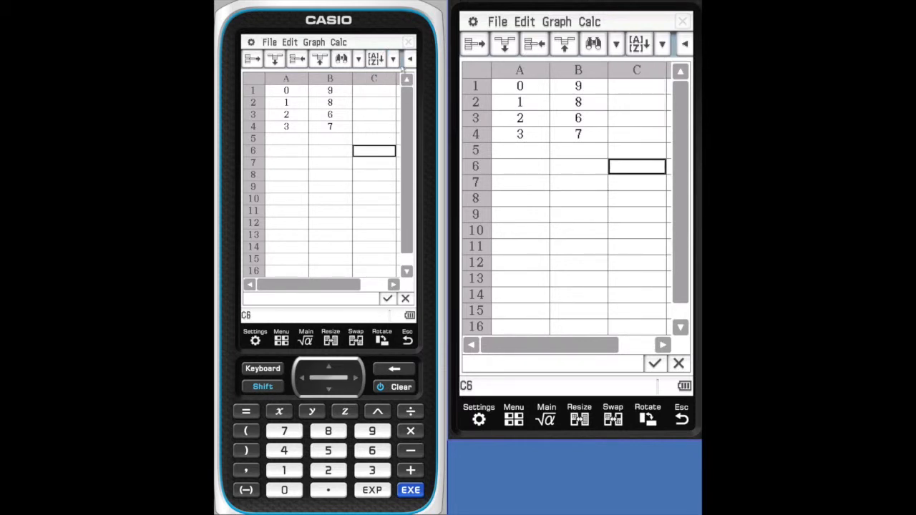
- Enter the formula =A1+B1 in cell C1, picking the two cells as references
click(378, 91)
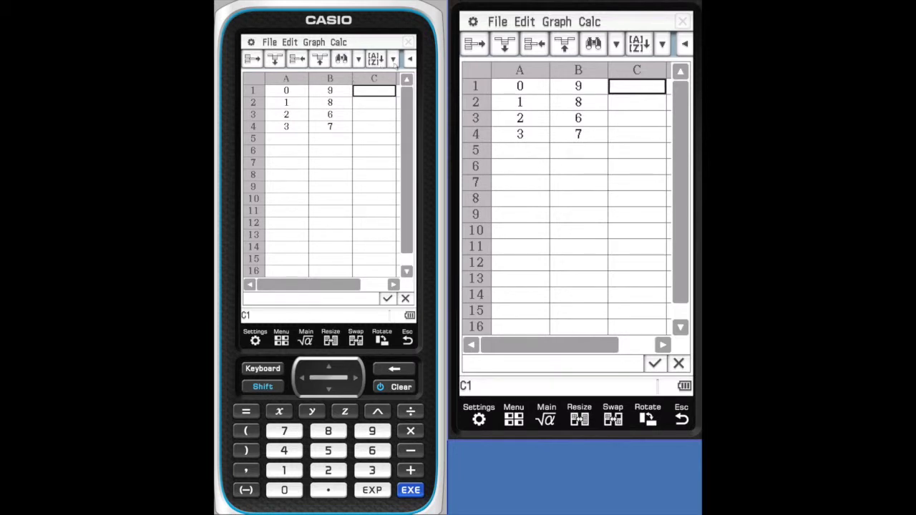
click(409, 58)
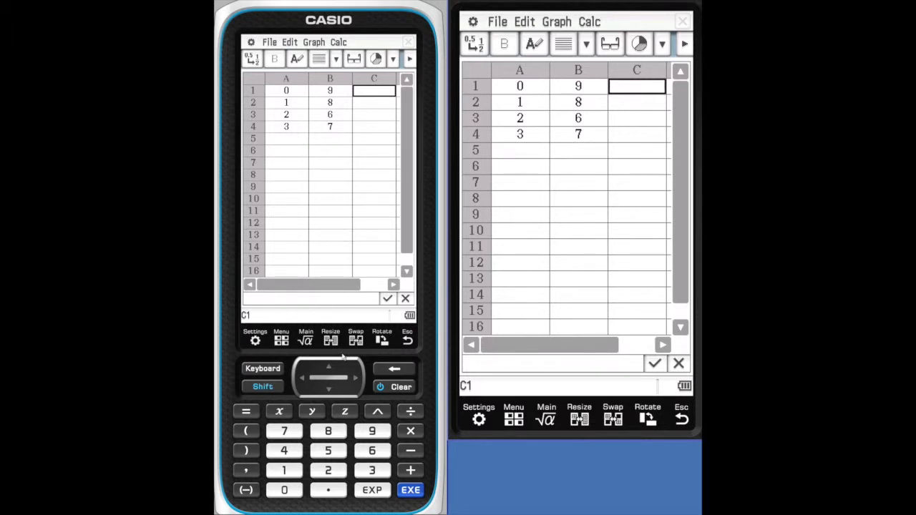
click(265, 386)
click(246, 412)
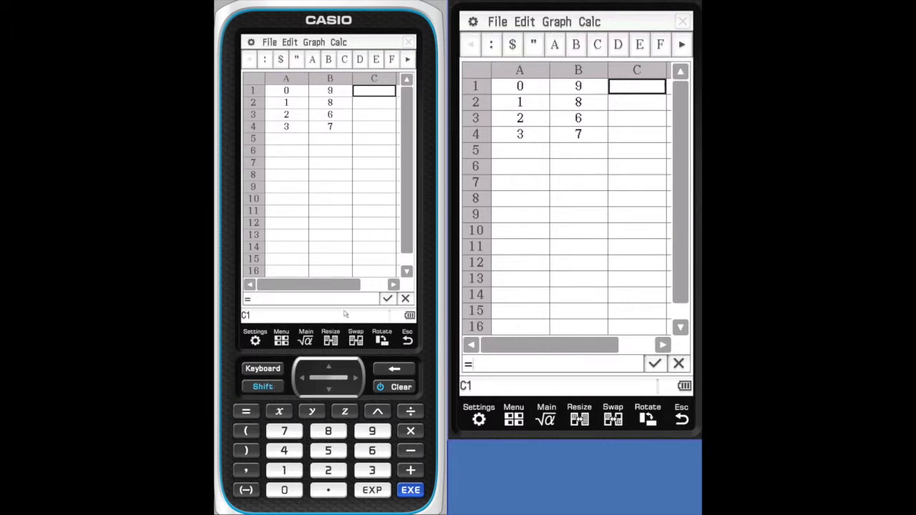
click(288, 90)
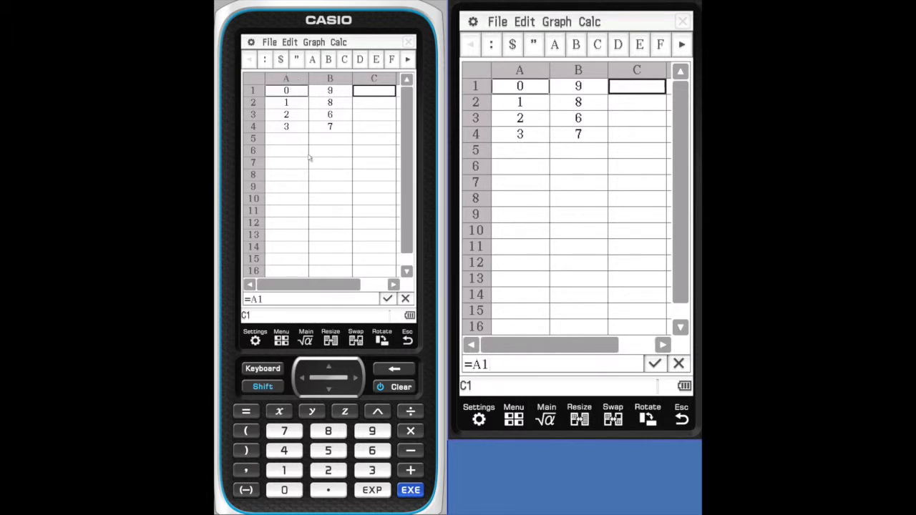
click(410, 470)
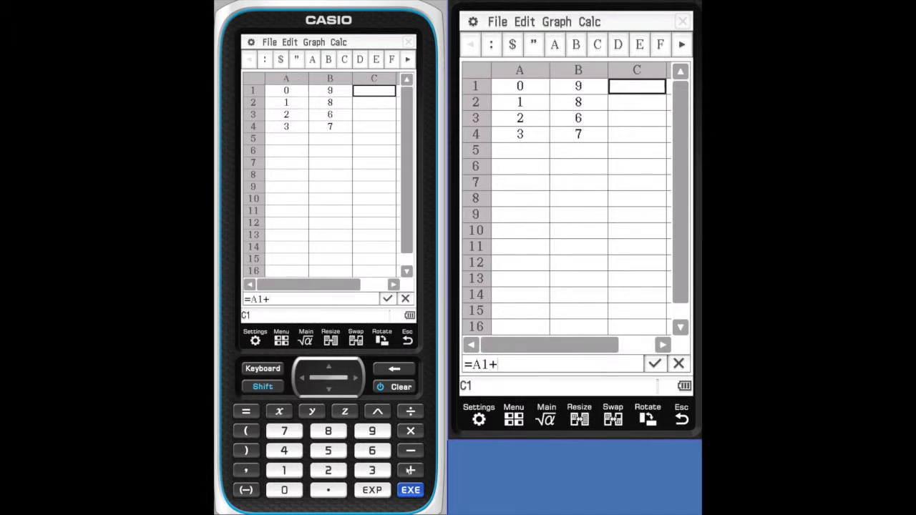
click(330, 90)
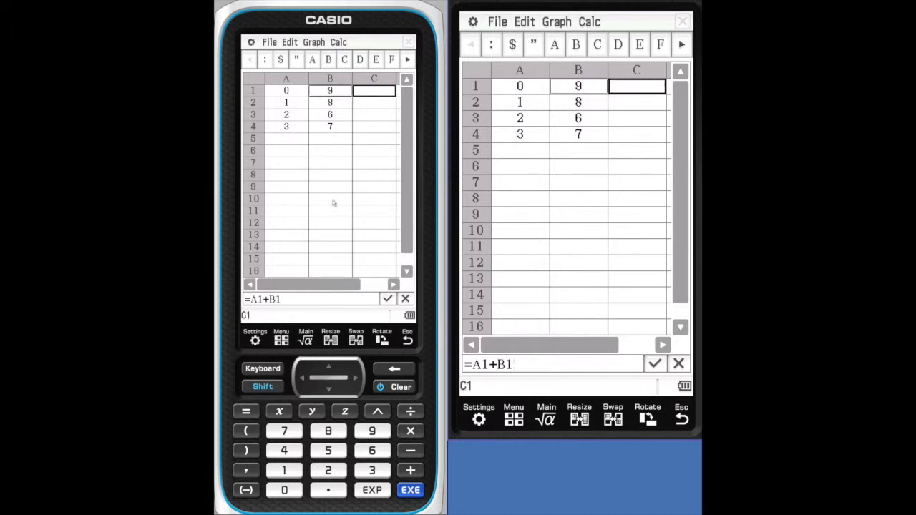
click(405, 489)
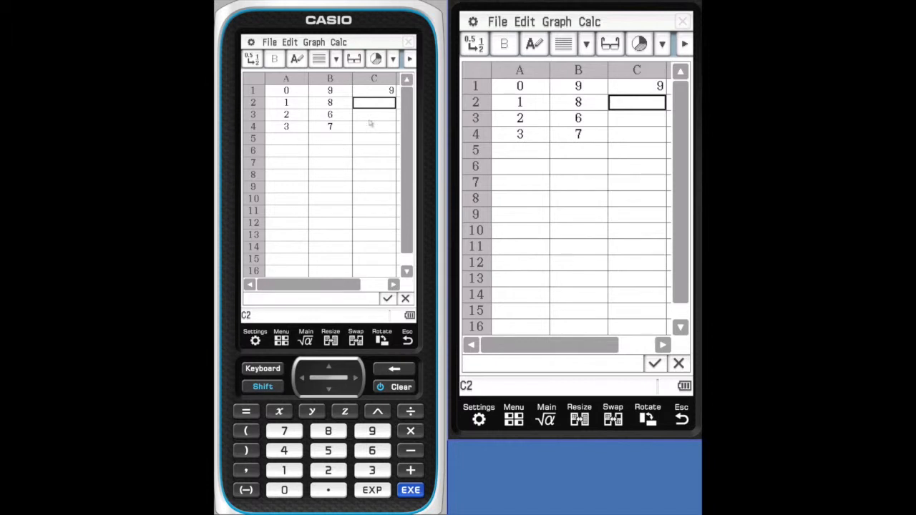
- Copy the formula from cell C1 into cells C4 and C2 individually
click(374, 91)
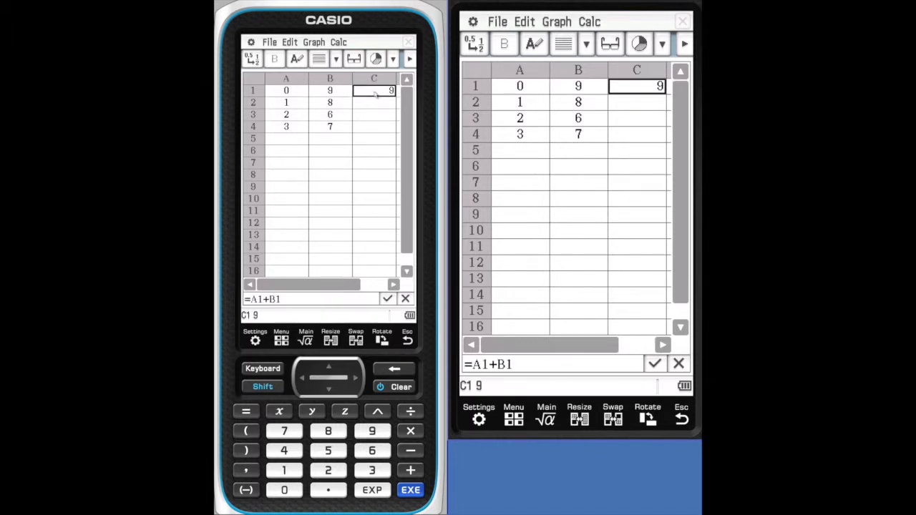
drag(374, 95, 371, 127)
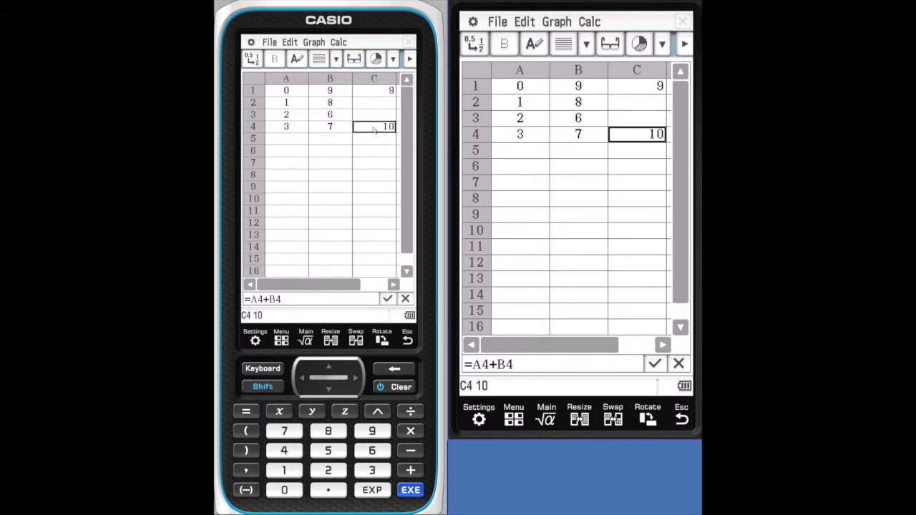
click(373, 104)
click(372, 94)
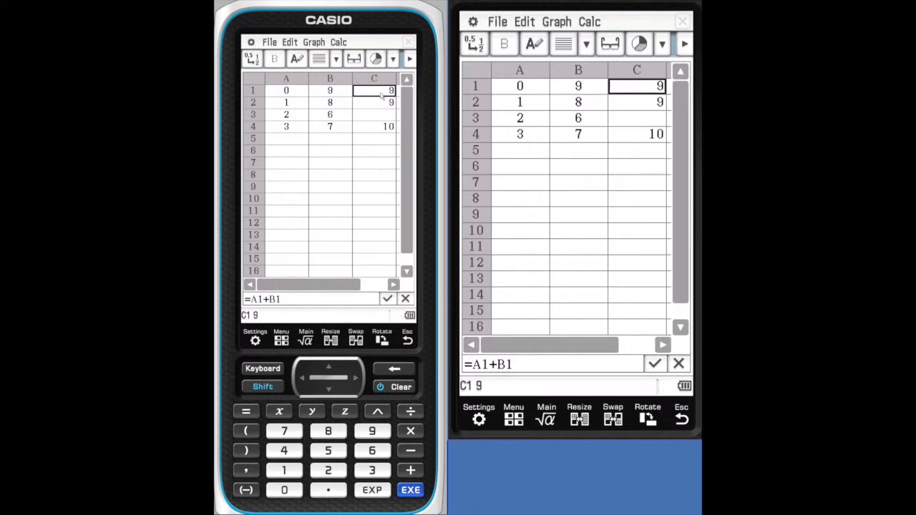
mouse_move(382, 97)
mouse_down()
mouse_move(378, 126)
mouse_move(379, 94)
mouse_up()
click(374, 142)
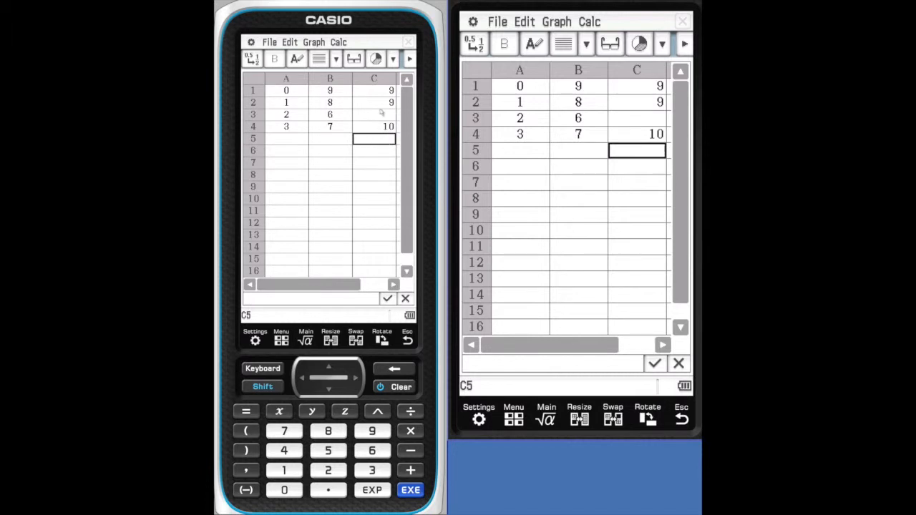
- Fill the range C1:C4 with the formula =A1+B1 using Fill Range
click(378, 93)
click(378, 93)
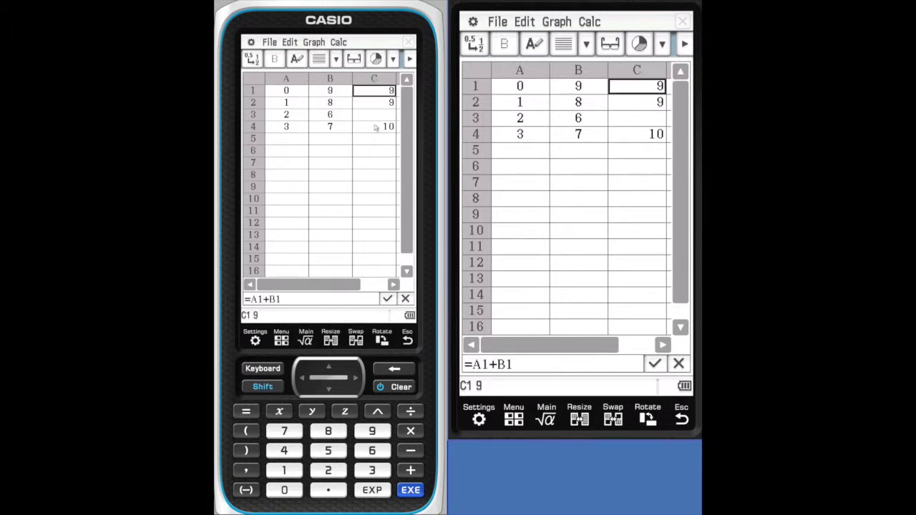
drag(378, 94, 380, 127)
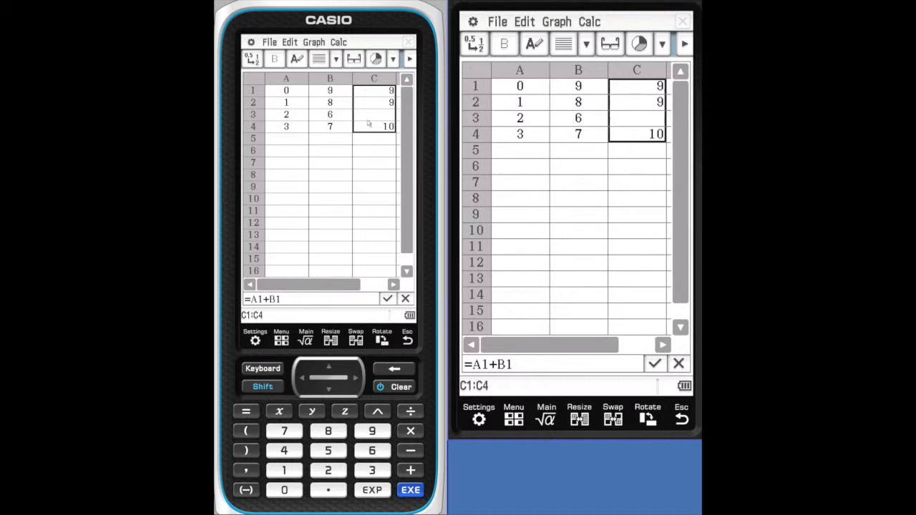
click(272, 43)
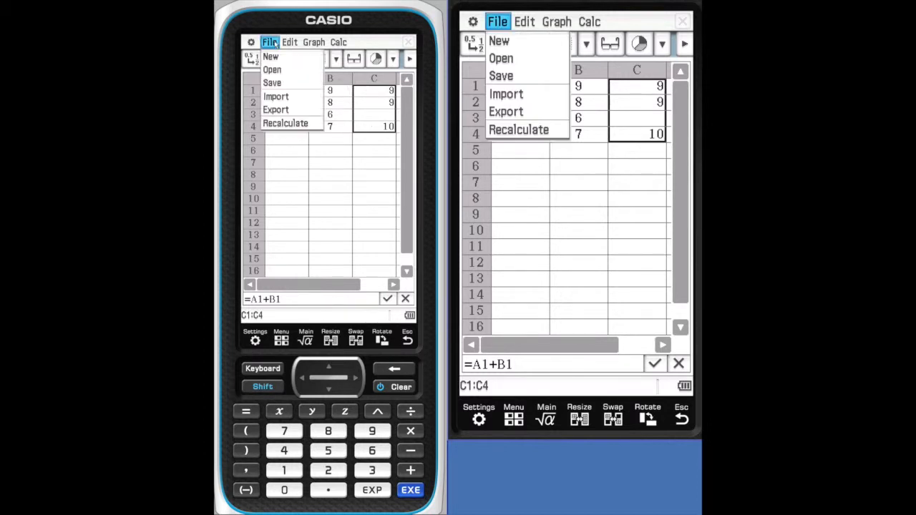
click(289, 42)
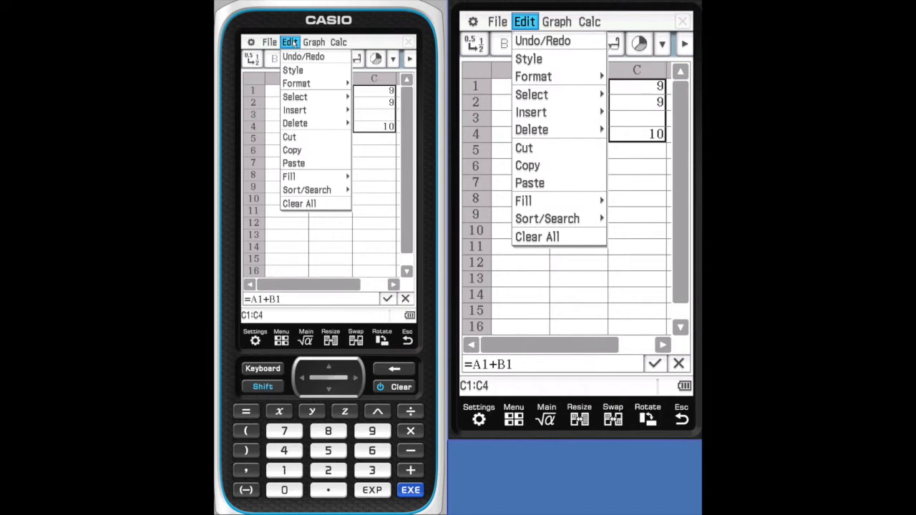
click(303, 176)
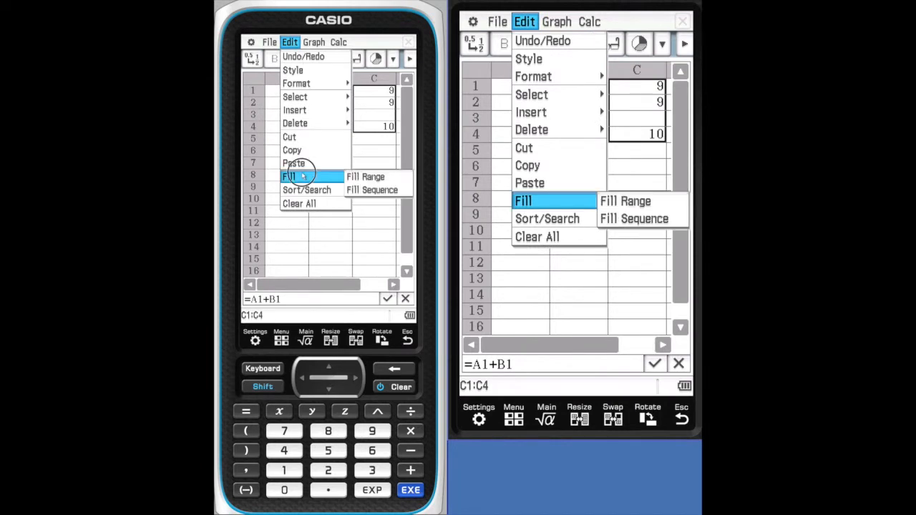
click(366, 177)
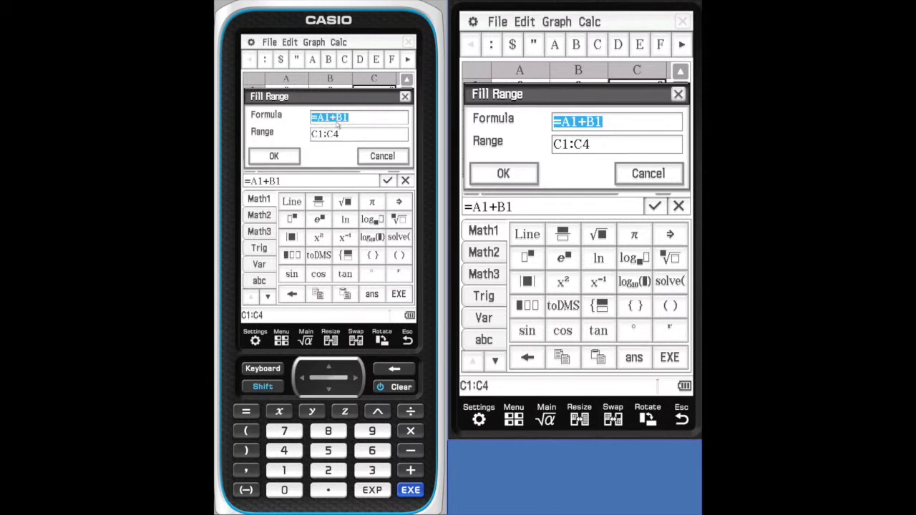
click(292, 159)
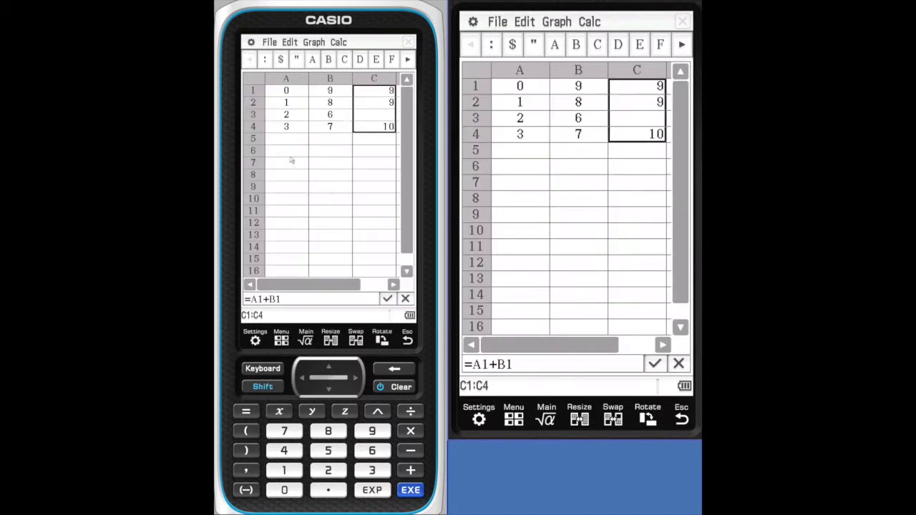
- Inspect the filled formulas in cells C2, C3 and C4
click(373, 103)
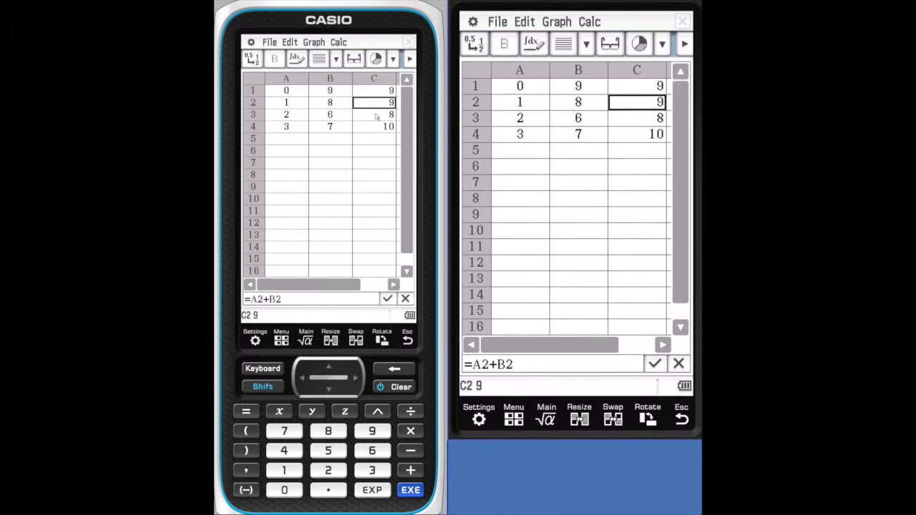
click(376, 115)
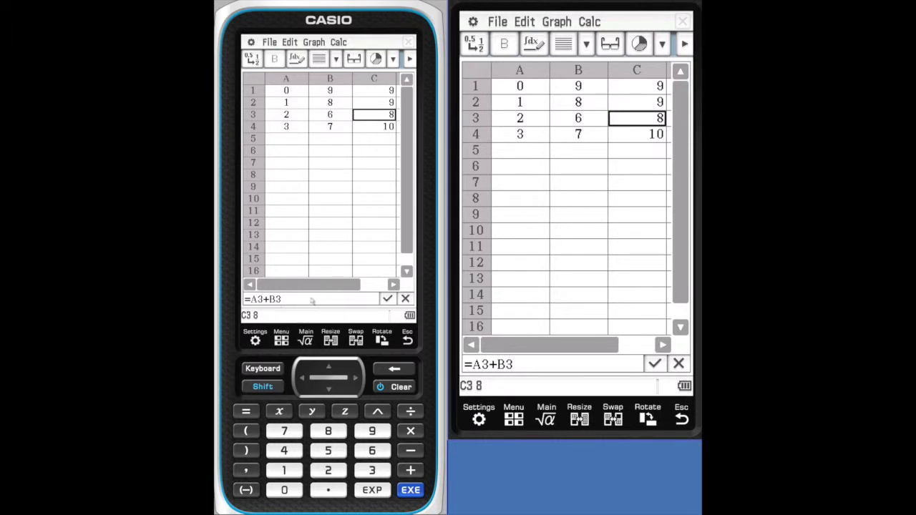
click(378, 127)
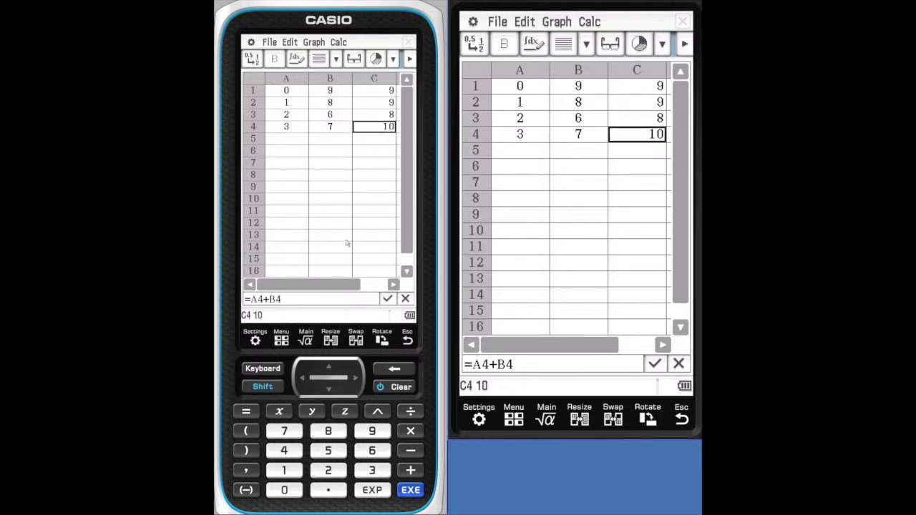
- Change the formula in cell C1 to =$A$1+B1, making the reference to A1 absolute
click(373, 93)
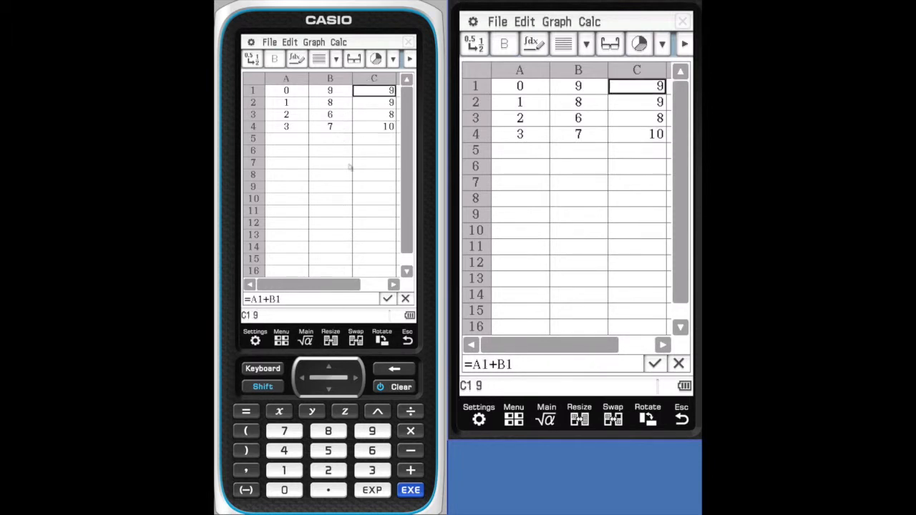
click(258, 301)
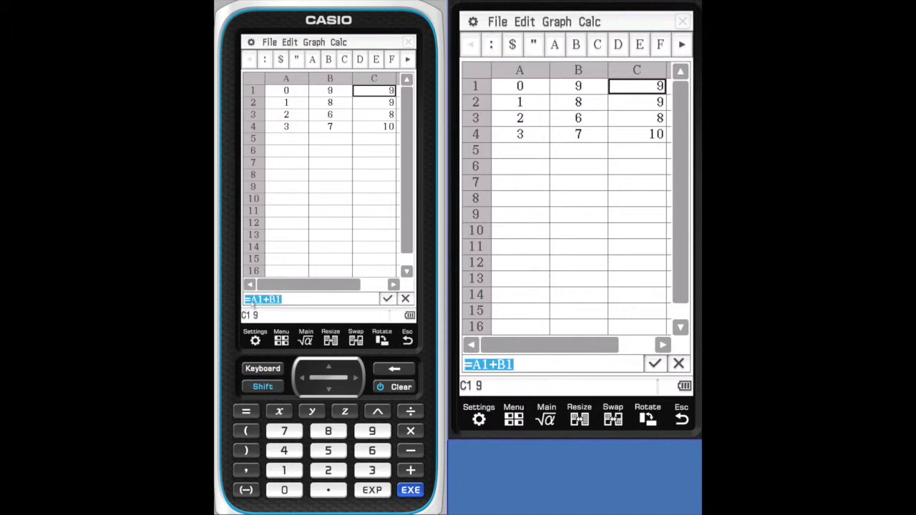
click(252, 304)
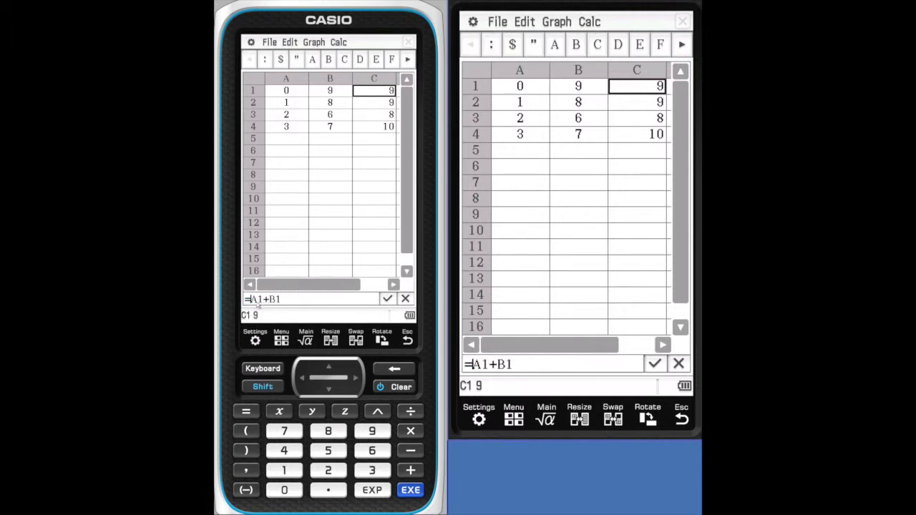
click(263, 369)
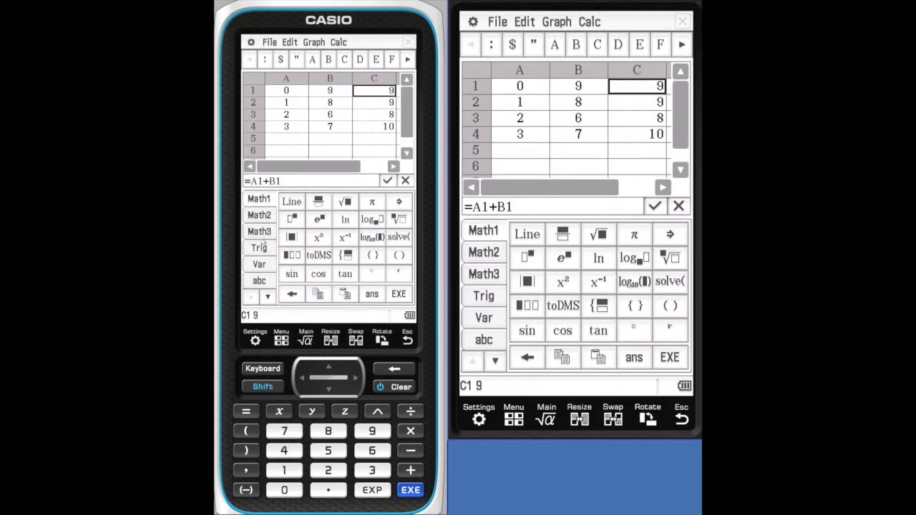
click(259, 282)
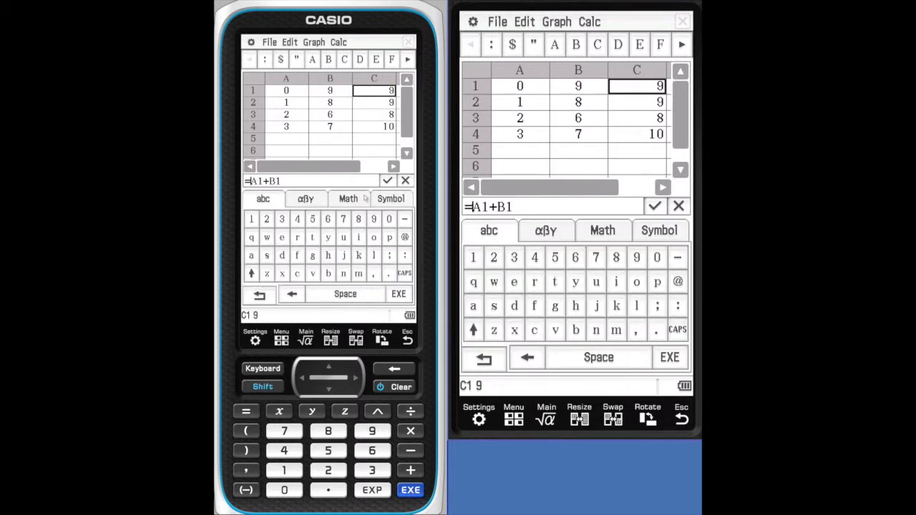
click(385, 200)
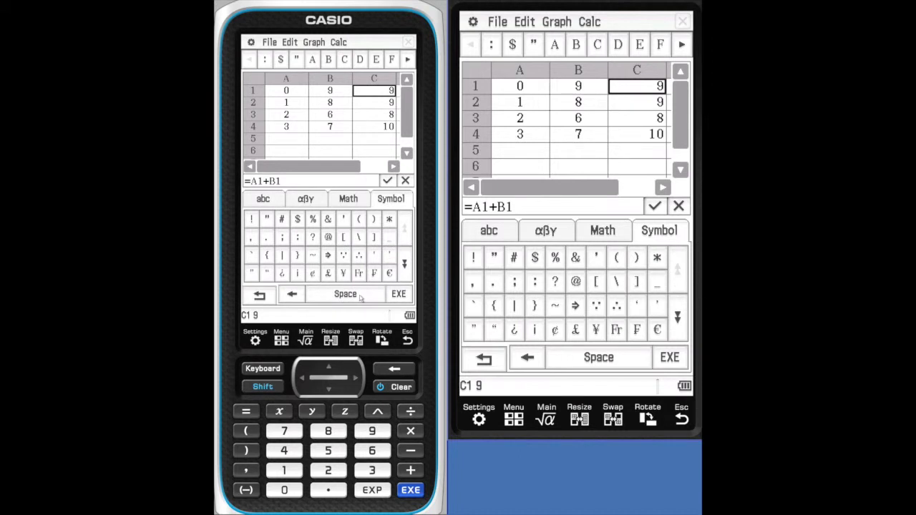
click(298, 219)
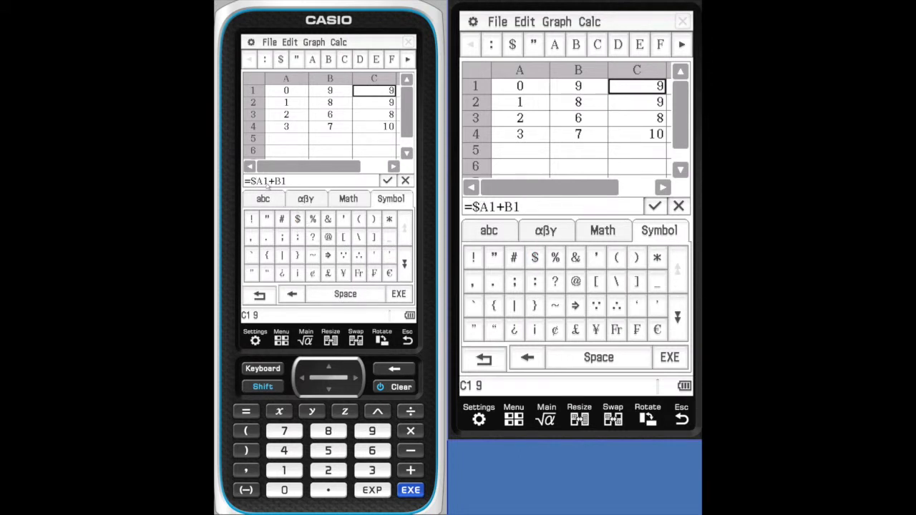
click(265, 182)
click(298, 220)
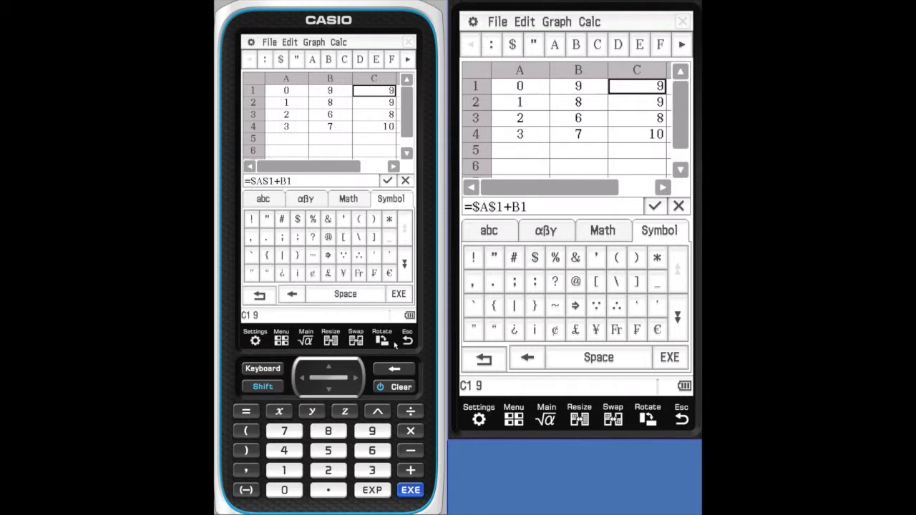
click(399, 294)
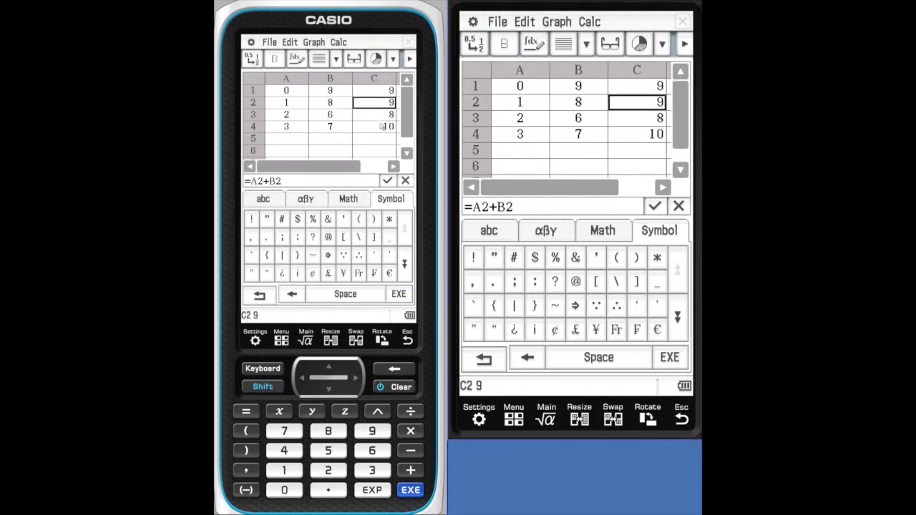
- Copy the absolute-reference formula from cell C1 into cell C2
click(373, 92)
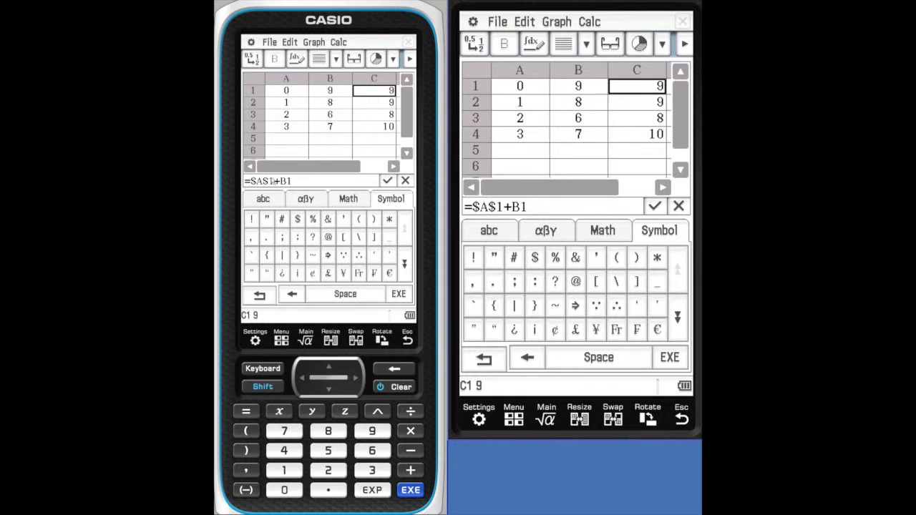
click(377, 102)
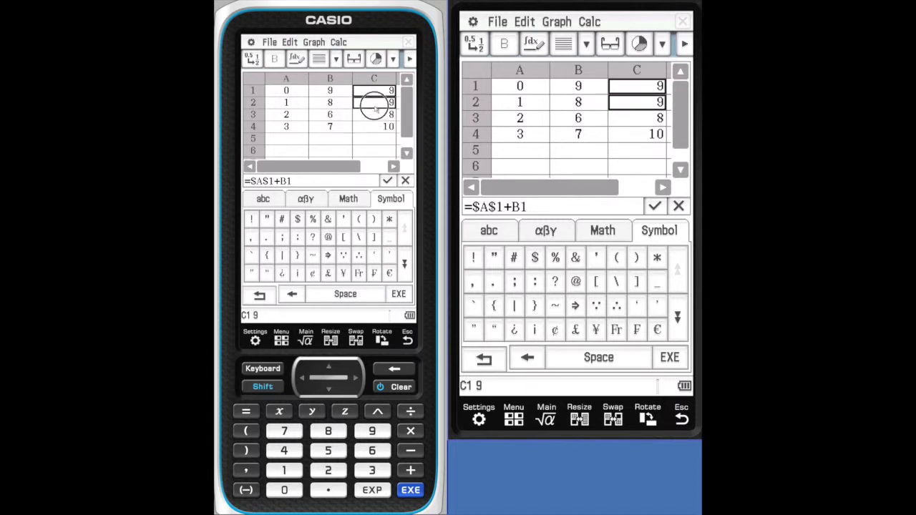
click(373, 91)
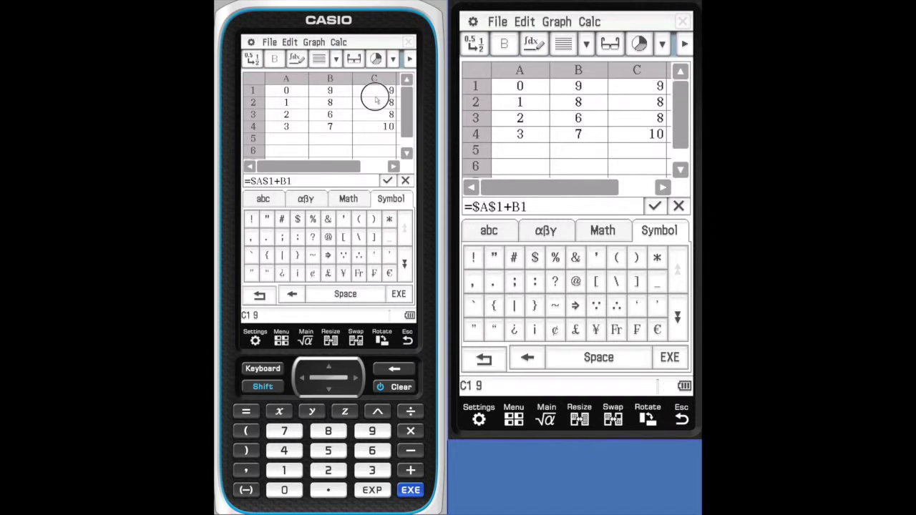
- Fill the range C1:C4 with the formula =$A$1+B1 using Fill Range, and hide the on-screen keyboard
drag(376, 96, 376, 127)
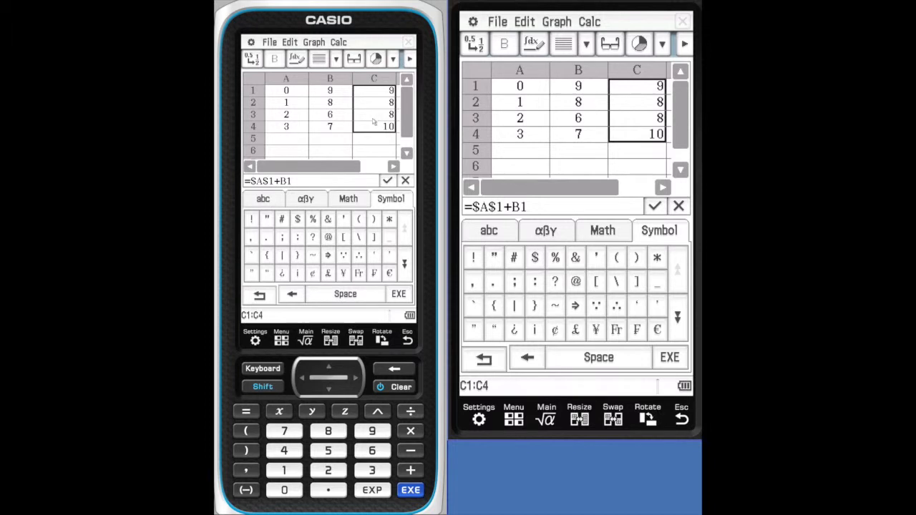
click(289, 42)
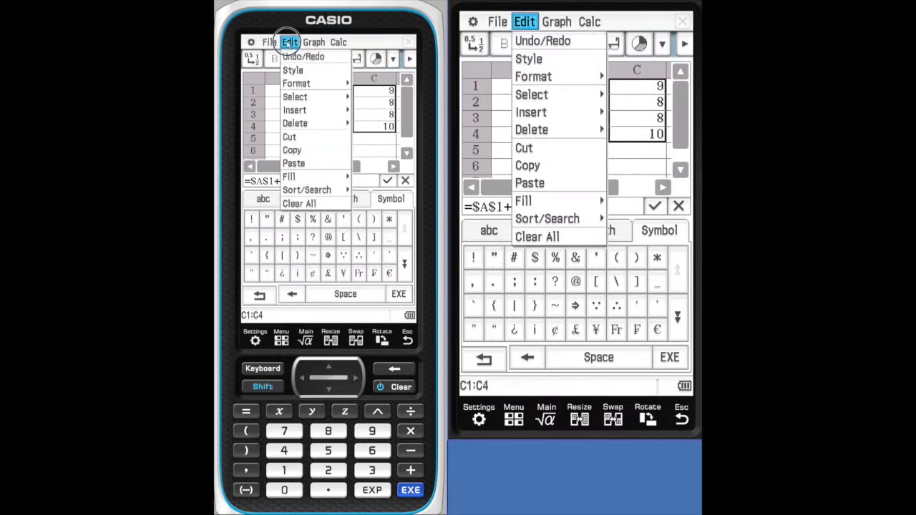
click(332, 178)
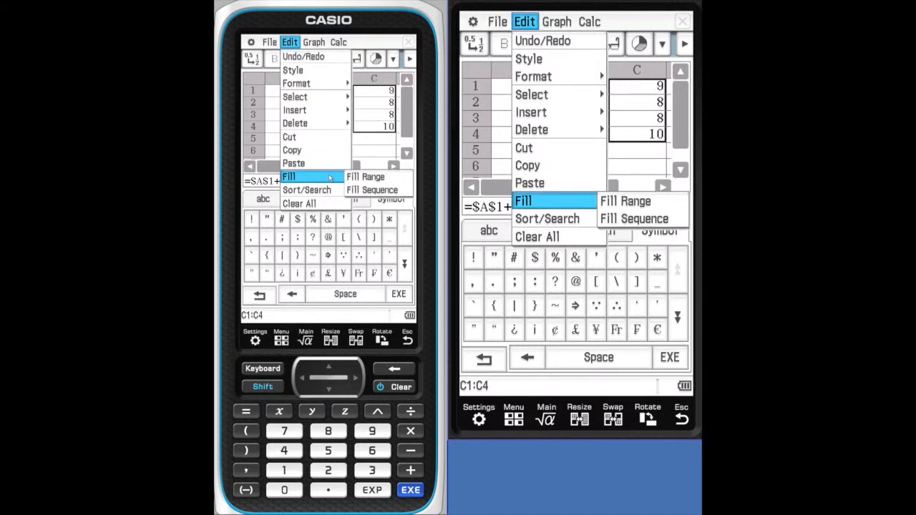
click(355, 177)
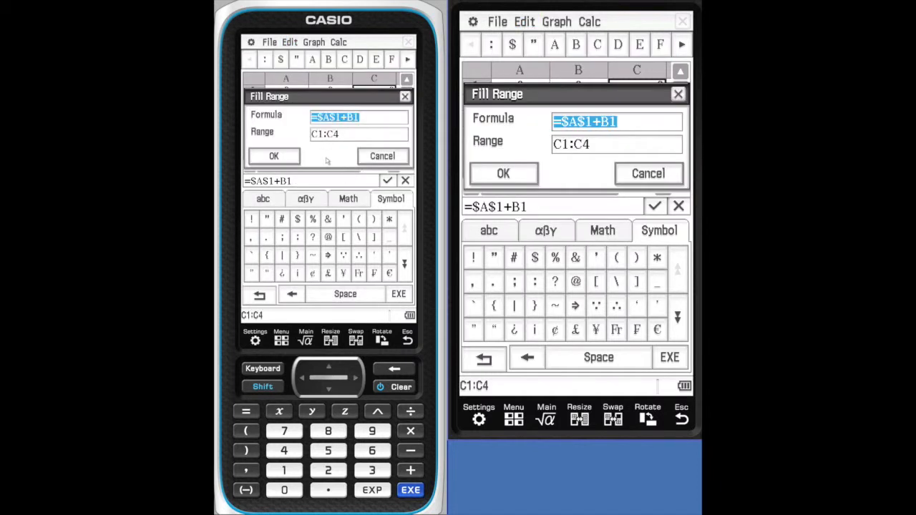
click(288, 158)
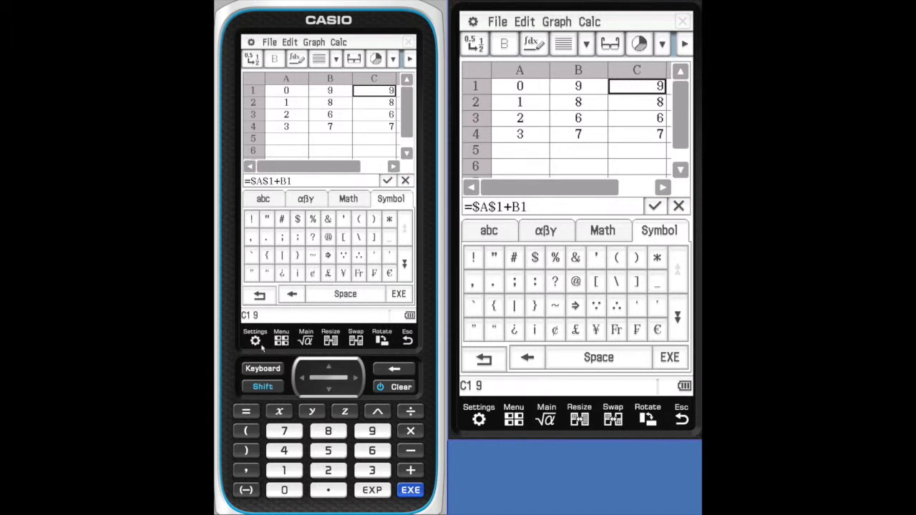
click(263, 369)
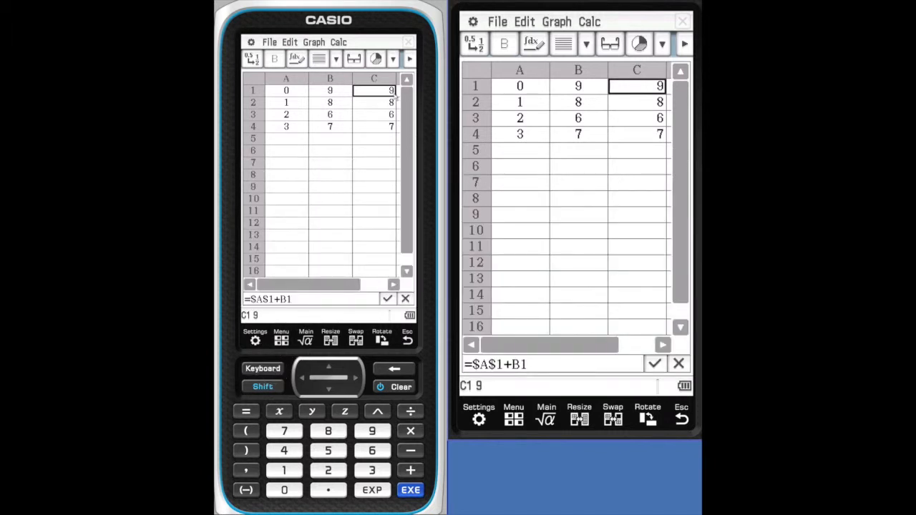
- Inspect the filled formulas in cells C3, C2 and C4, viewing C3's value and formula in the cell viewer
click(377, 117)
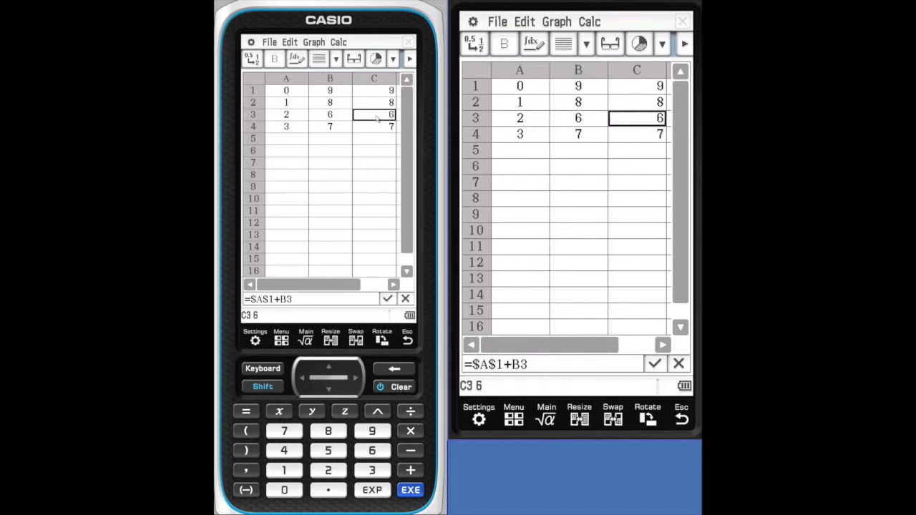
click(353, 60)
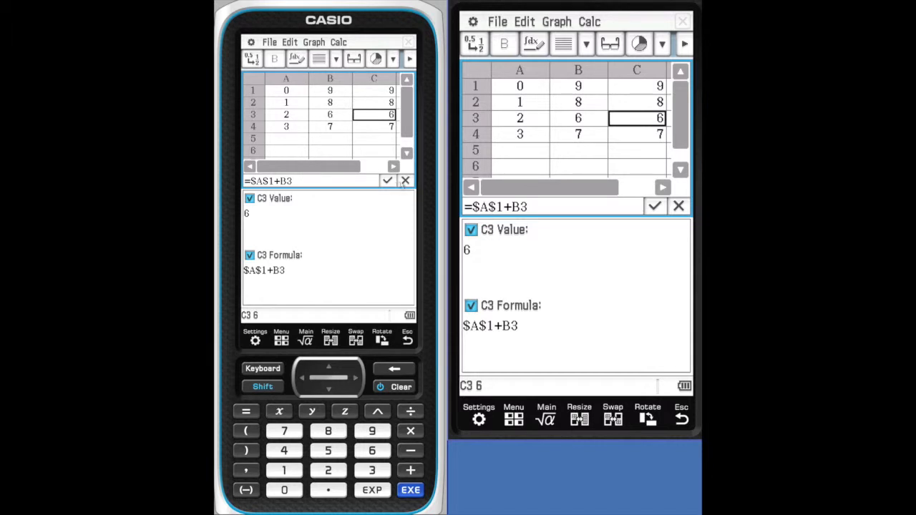
click(405, 182)
click(331, 340)
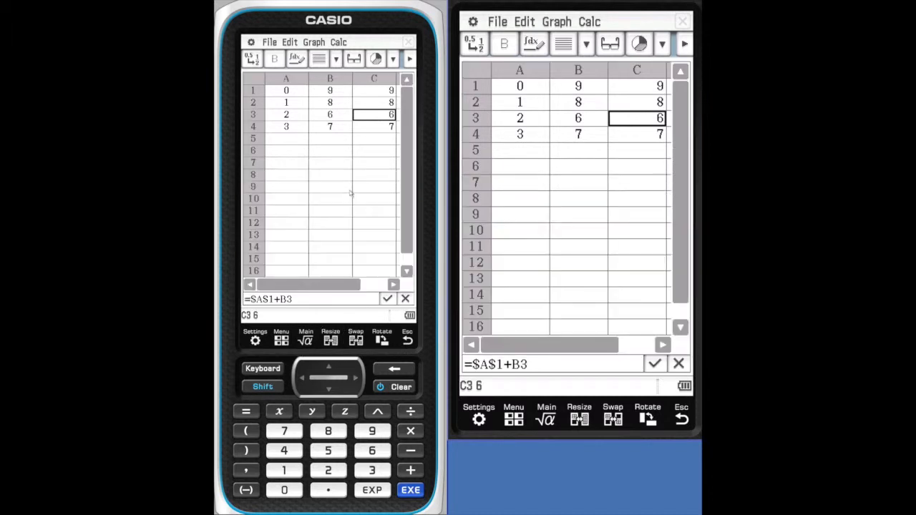
click(312, 300)
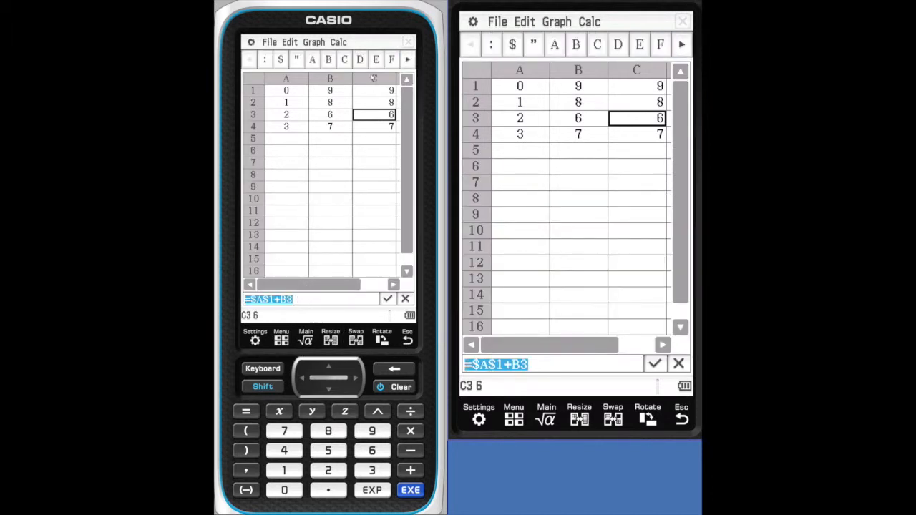
click(371, 104)
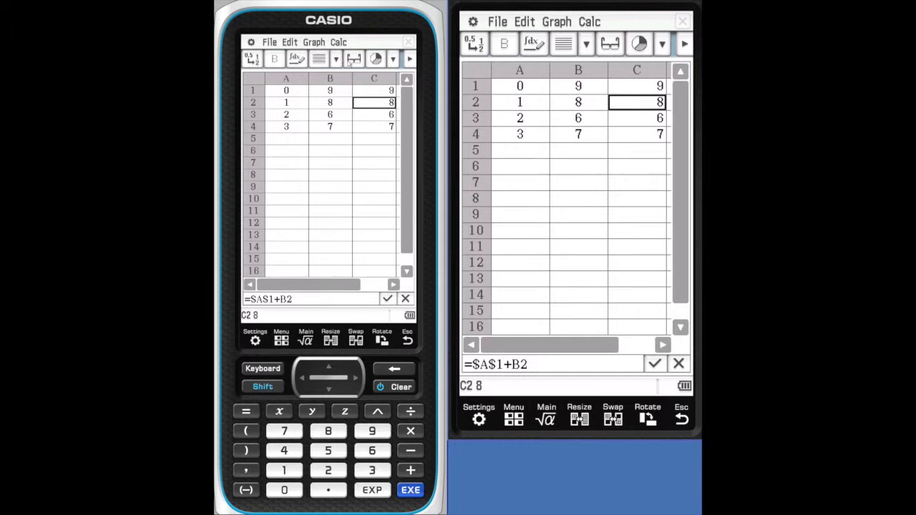
click(374, 127)
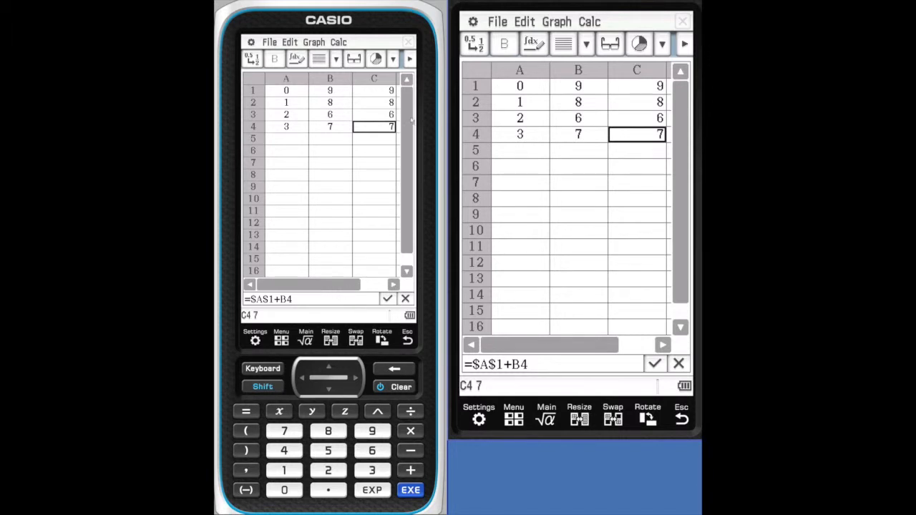
- Plot the data in the range A1:B4 as a pie chart
click(348, 143)
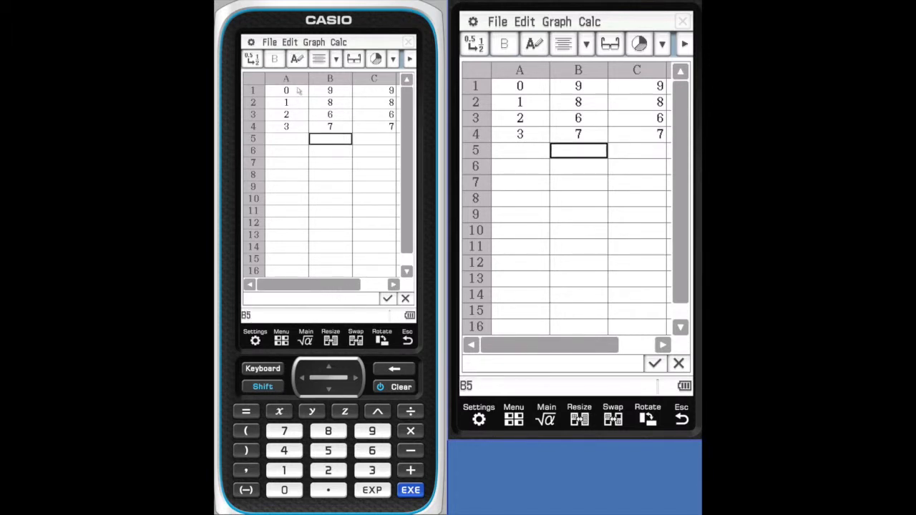
drag(294, 91, 325, 126)
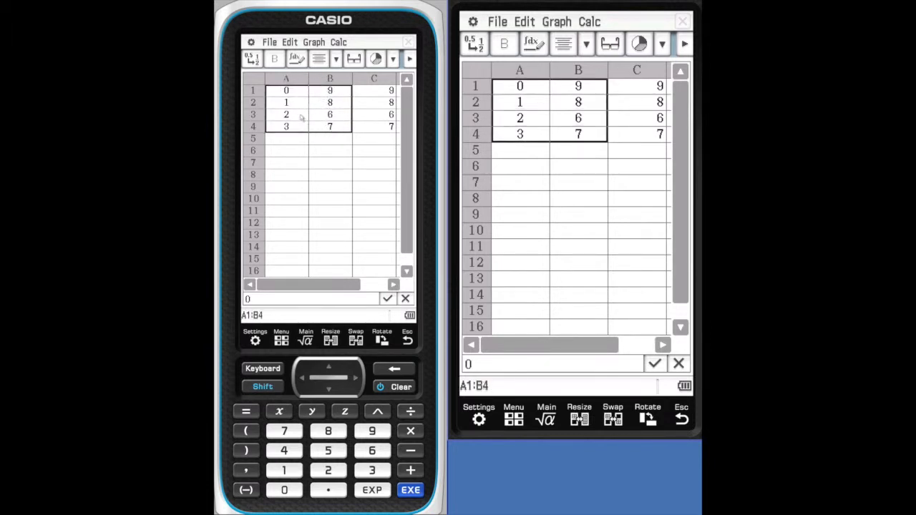
click(304, 190)
drag(286, 91, 329, 127)
click(375, 59)
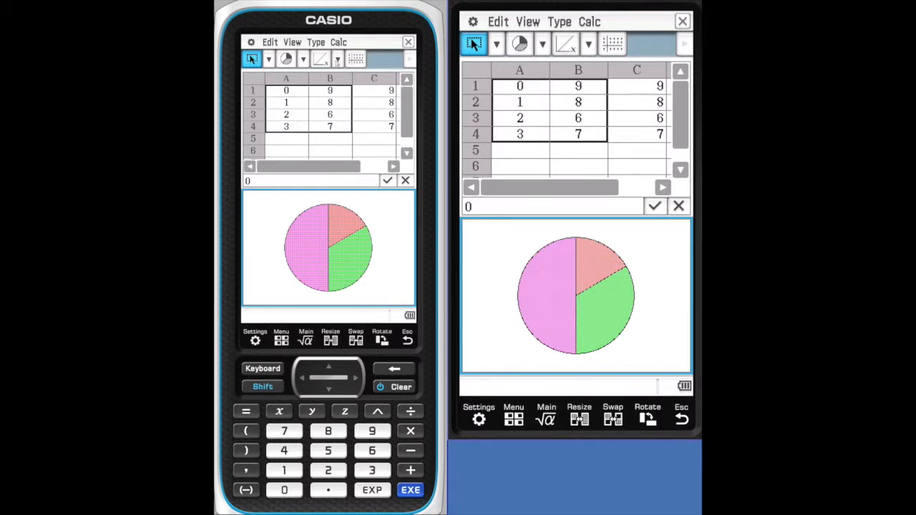
- Look through the graph window's editing, view, chart type and calculation commands
click(271, 43)
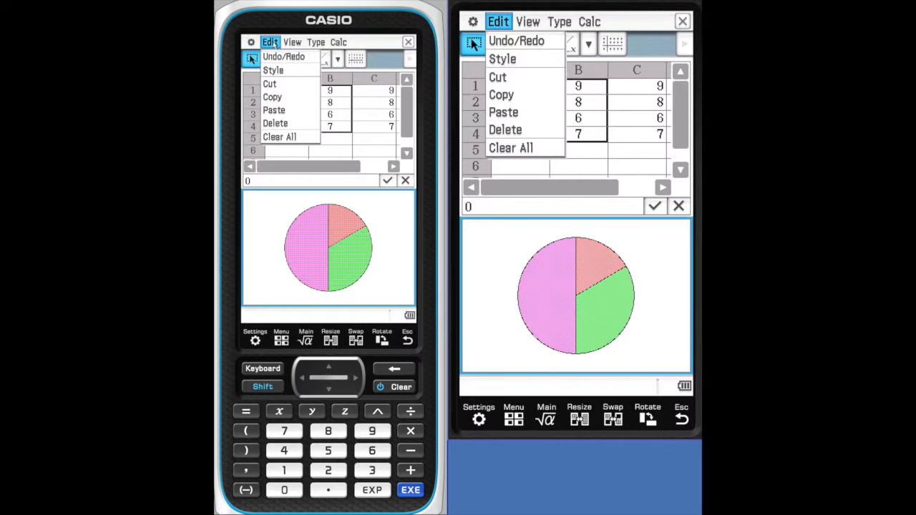
click(293, 43)
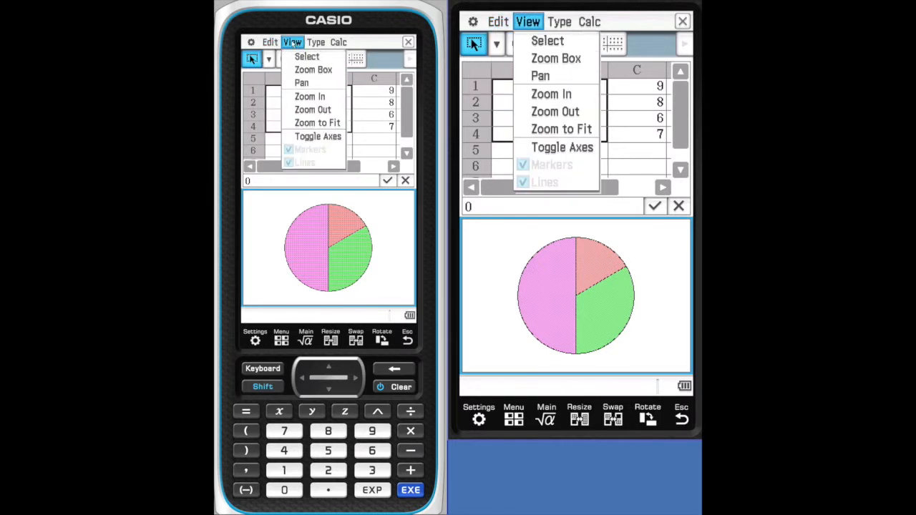
click(316, 43)
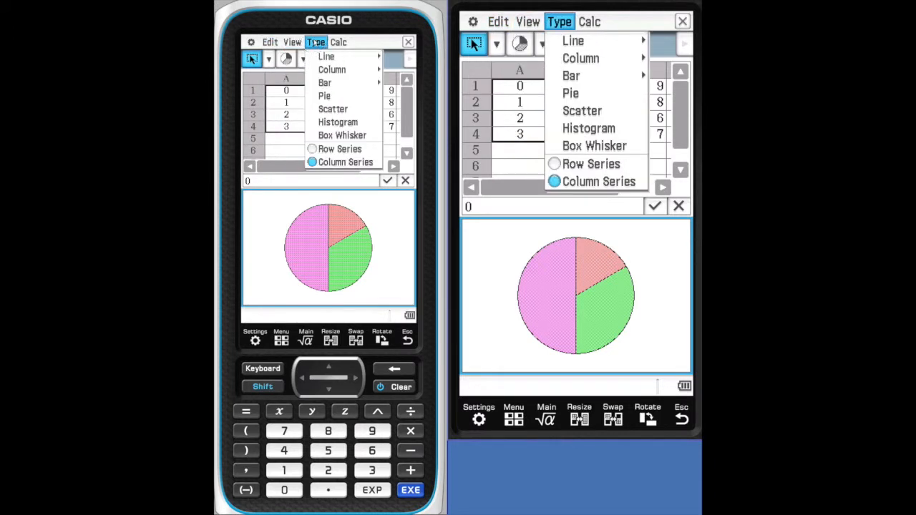
click(343, 43)
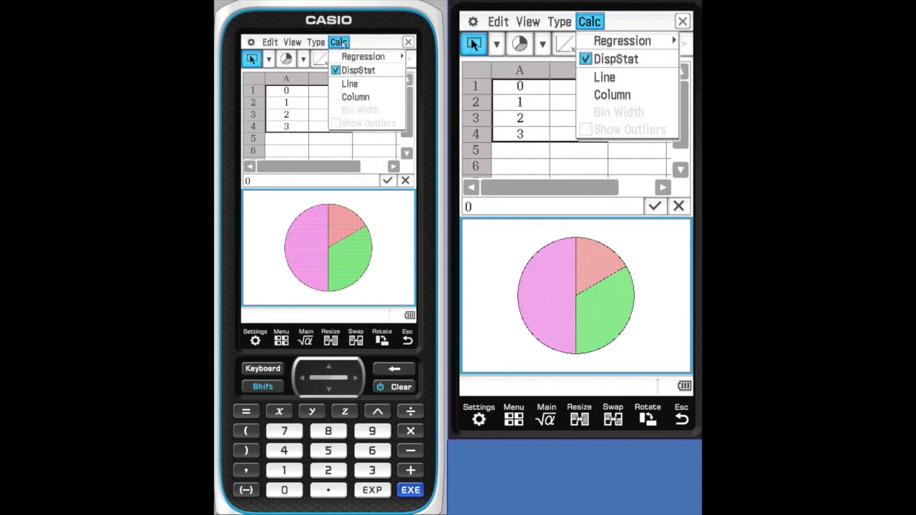
click(390, 210)
- Check the value and percentage of each pie slice, and return to the full-size spreadsheet
click(350, 210)
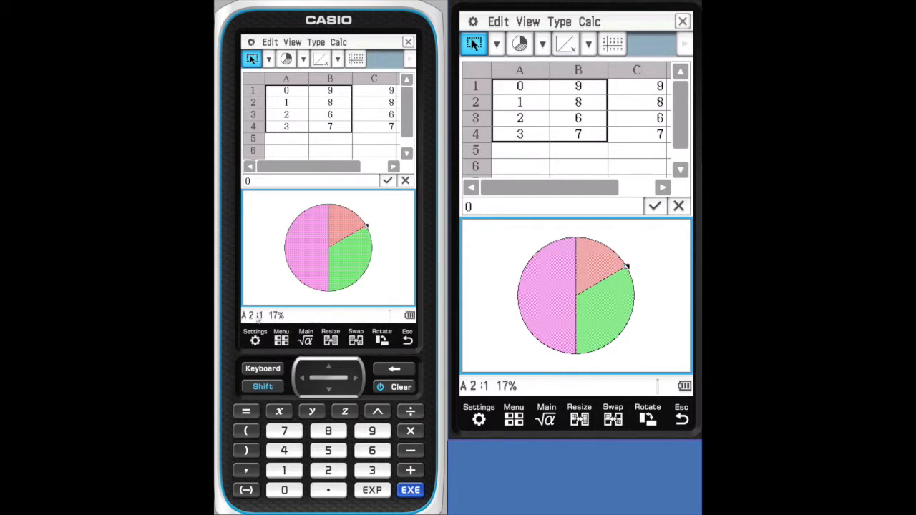
click(341, 256)
click(306, 257)
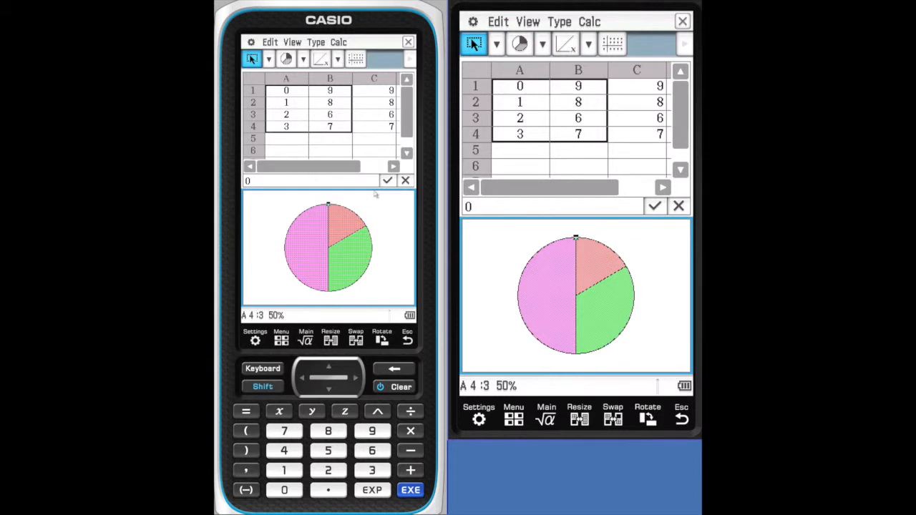
click(334, 132)
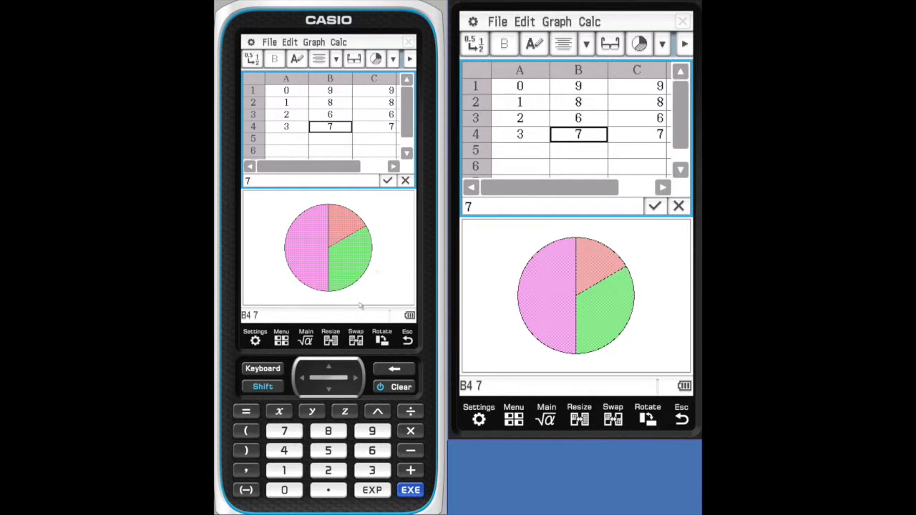
click(330, 341)
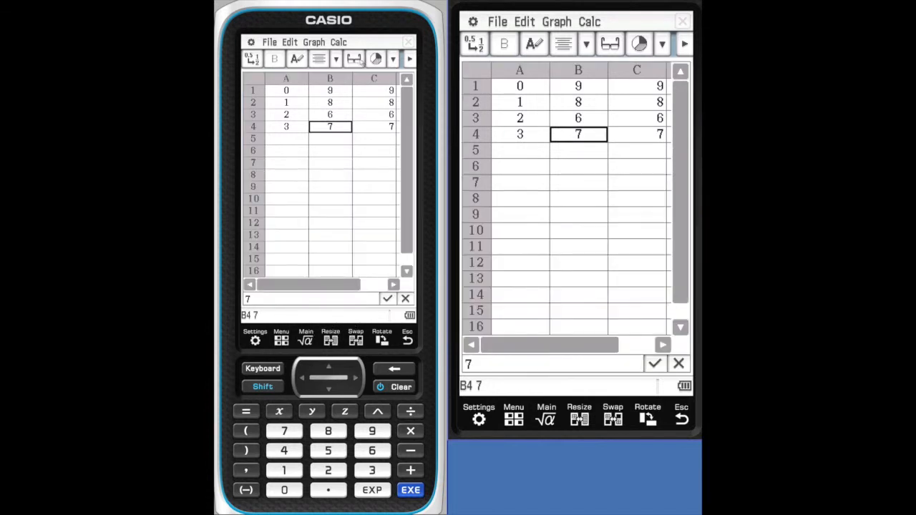
- Plot the data in the range A1:B3 as a scatter plot
click(393, 59)
click(313, 164)
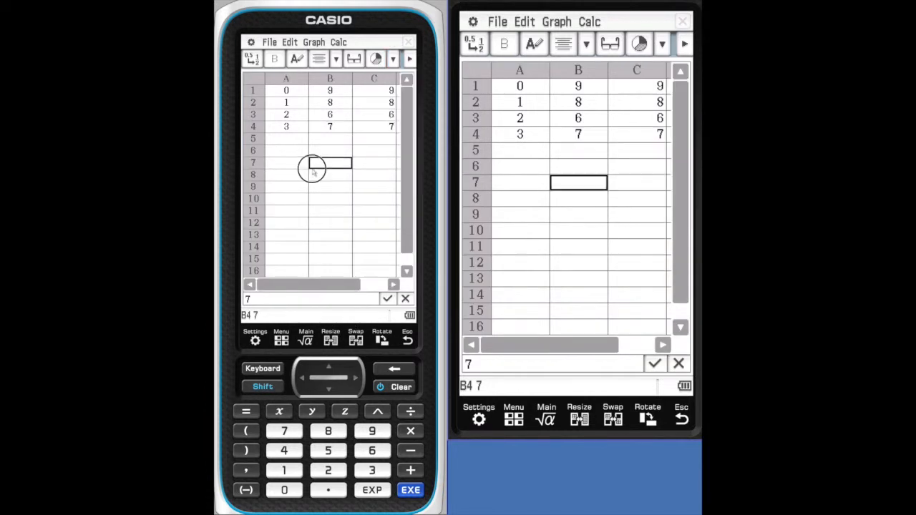
drag(286, 91, 319, 119)
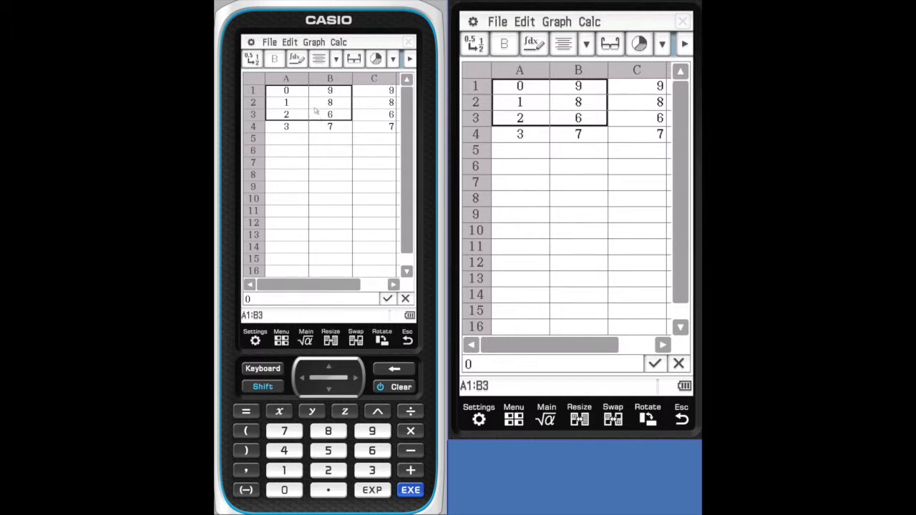
click(394, 59)
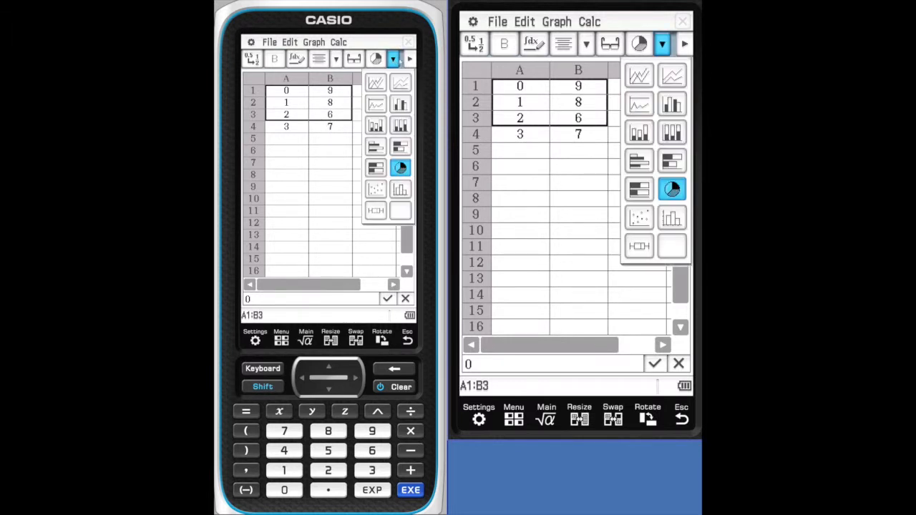
click(378, 187)
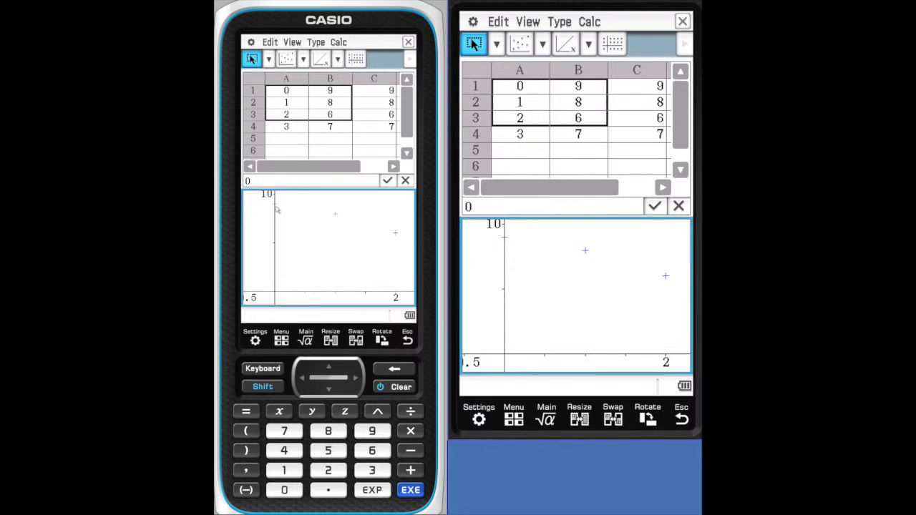
- Lower the scatter point for row 2 to (1, 4.8) on the graph and fit a linear regression line to the points
click(335, 214)
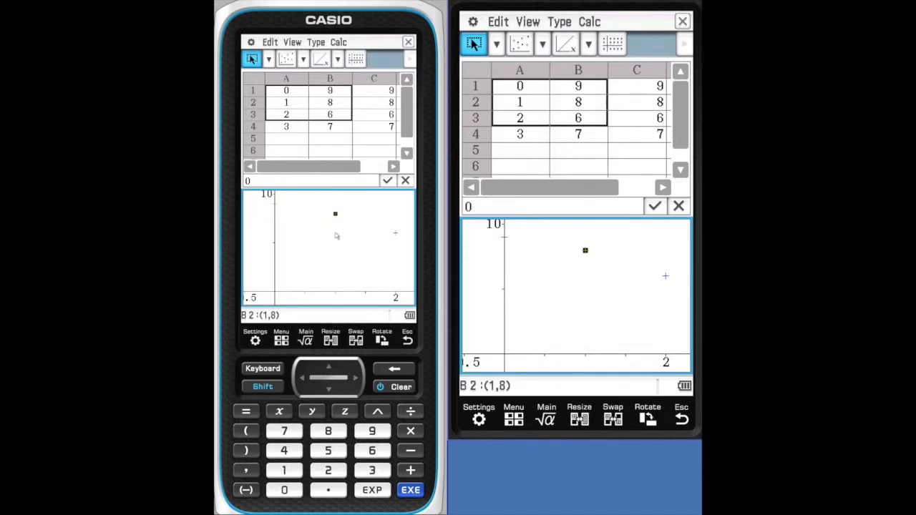
drag(335, 214, 336, 235)
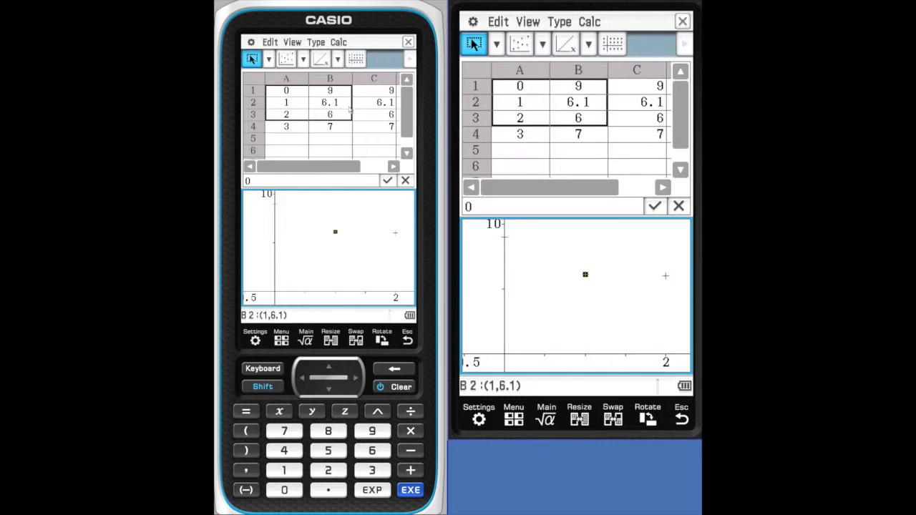
drag(335, 234, 335, 248)
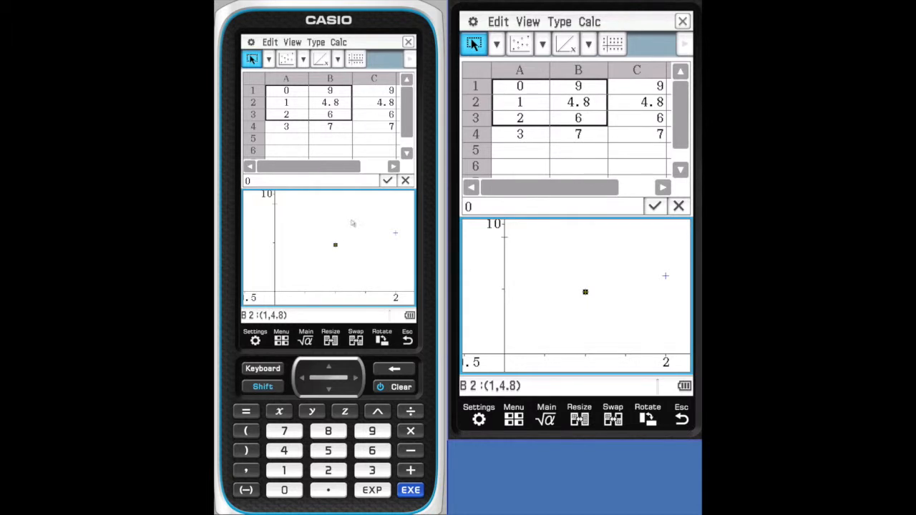
click(321, 59)
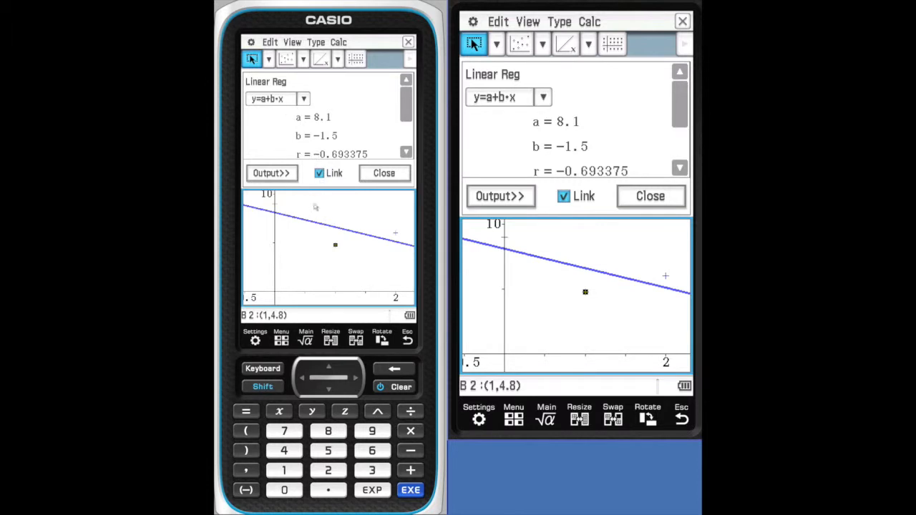
click(380, 173)
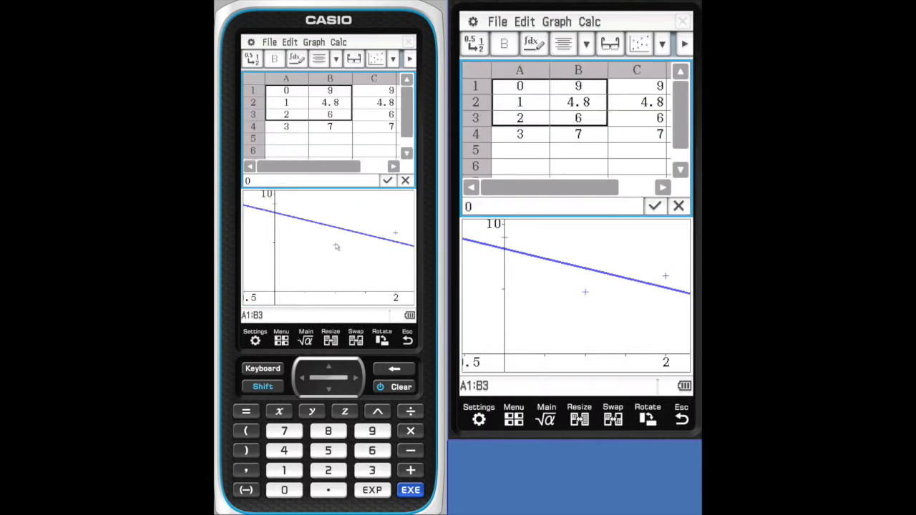
- Move the row 3 scatter point to about (2.15, 8.2) and copy the regression line's equation into cell B6
click(395, 237)
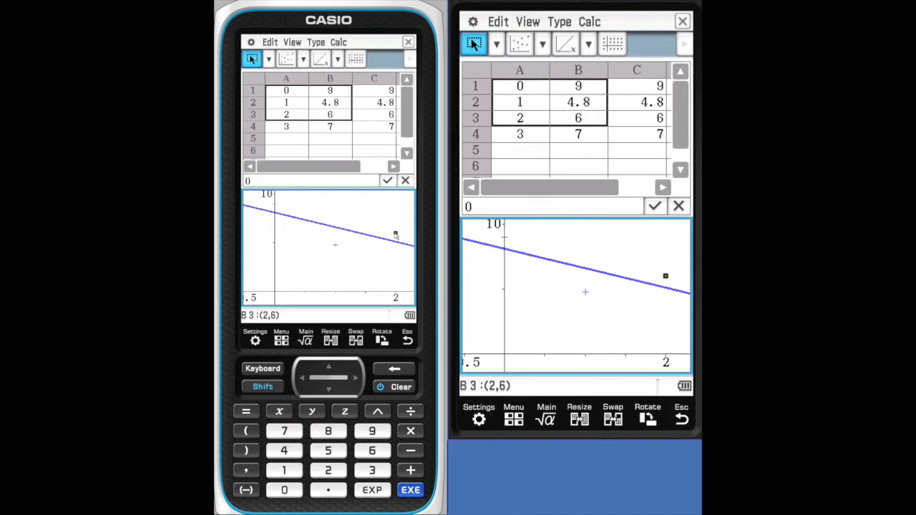
mouse_move(394, 235)
mouse_down()
mouse_move(364, 219)
mouse_move(354, 276)
mouse_move(385, 289)
mouse_move(403, 231)
mouse_up()
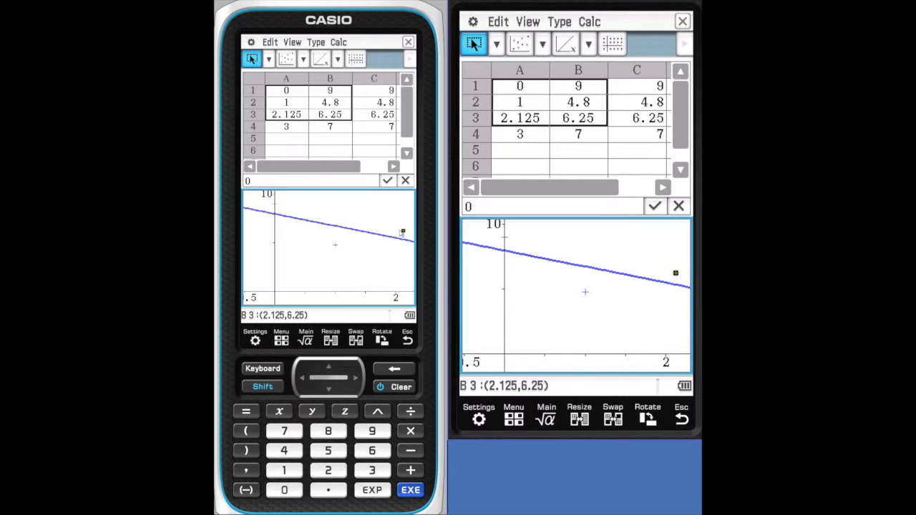
drag(403, 232, 403, 211)
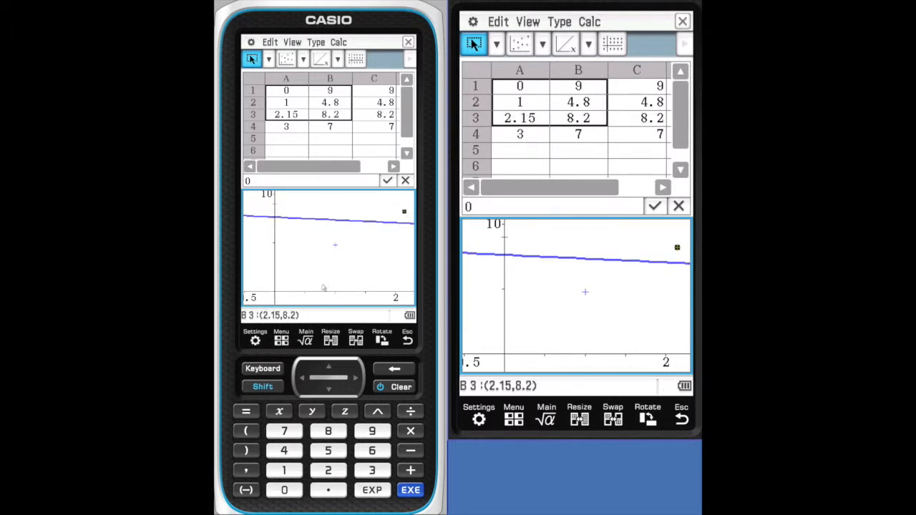
click(325, 222)
drag(325, 222, 329, 150)
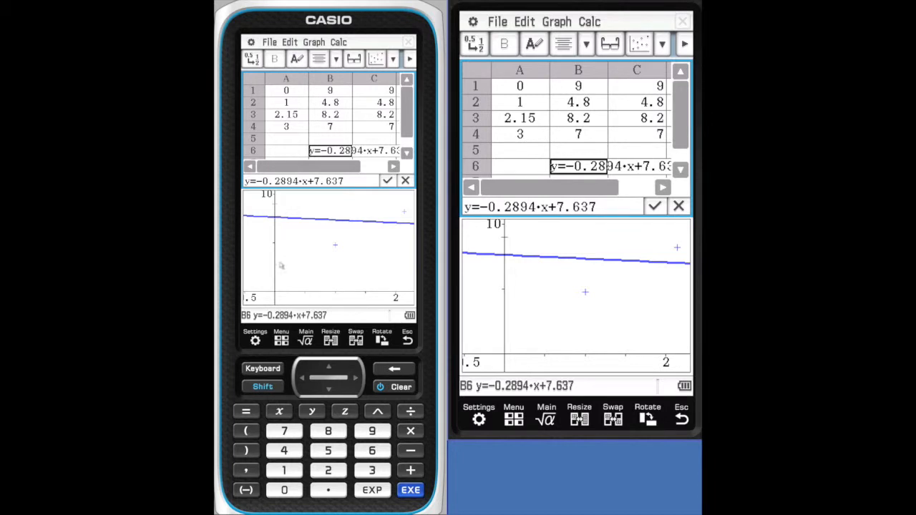
- Lower the row 3 scatter point to (2.15, 4.6) and copy the regression line's updated equation into cell B6
click(356, 247)
click(406, 214)
drag(405, 214, 404, 247)
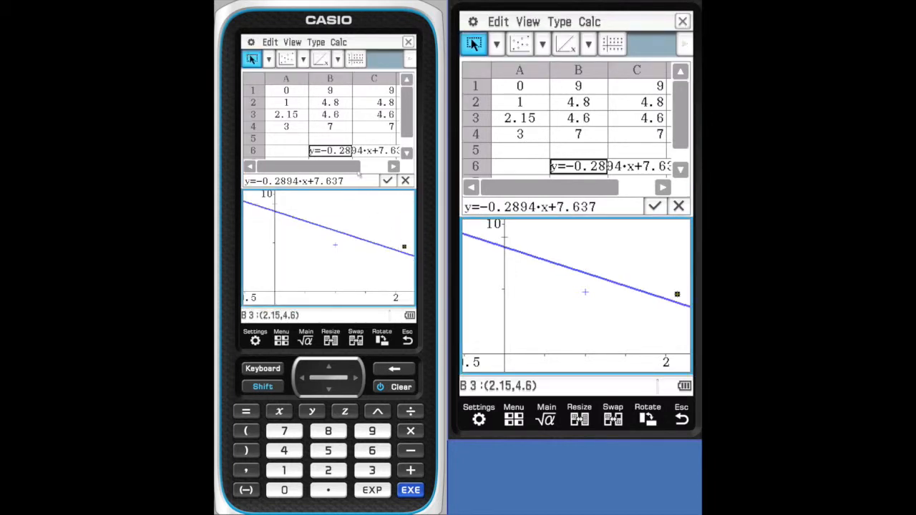
click(332, 232)
drag(332, 230, 328, 150)
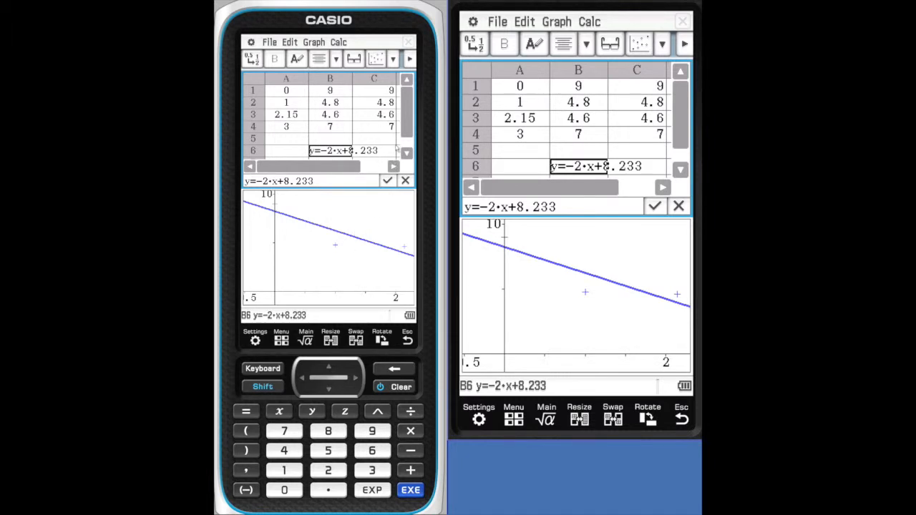
- Plot the data in the range A1:B4 as a clustered line chart
click(351, 216)
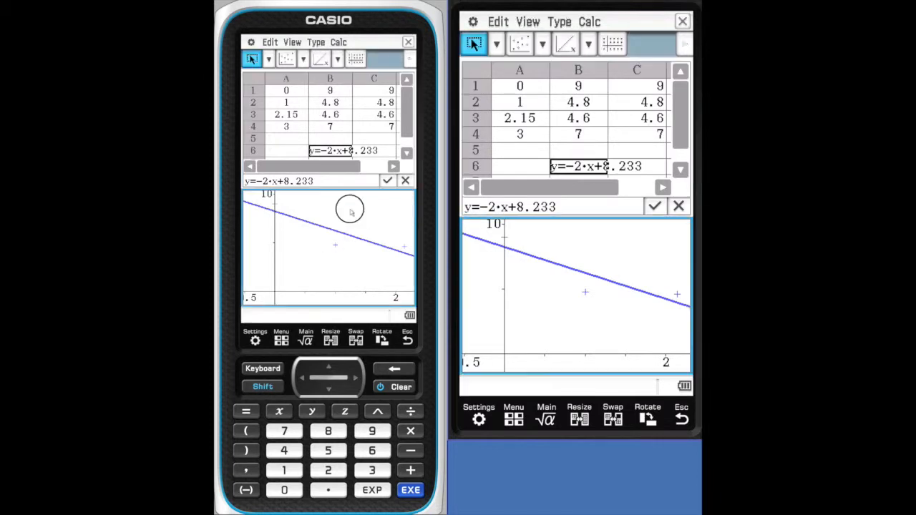
click(366, 112)
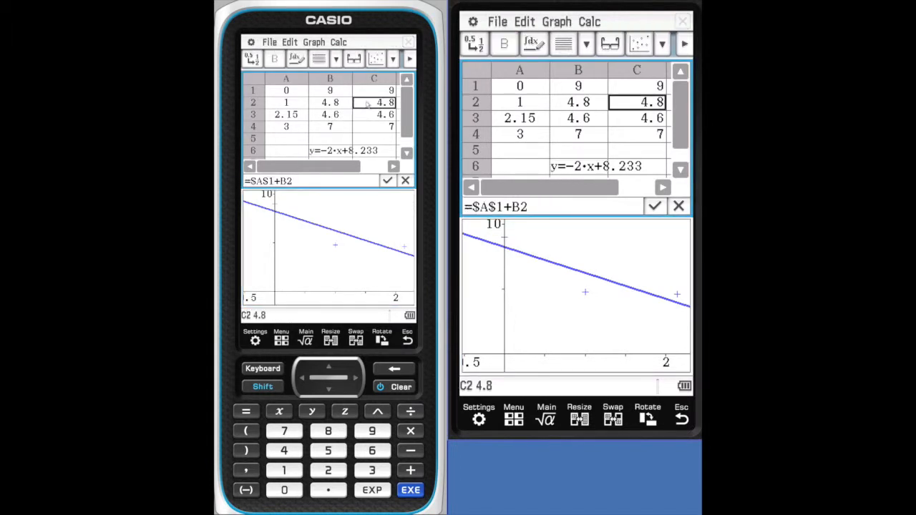
drag(286, 91, 330, 128)
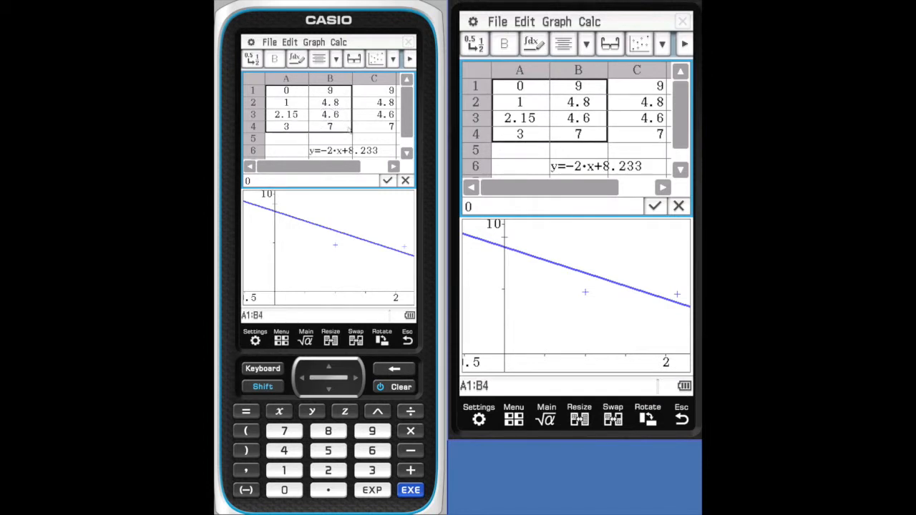
click(393, 59)
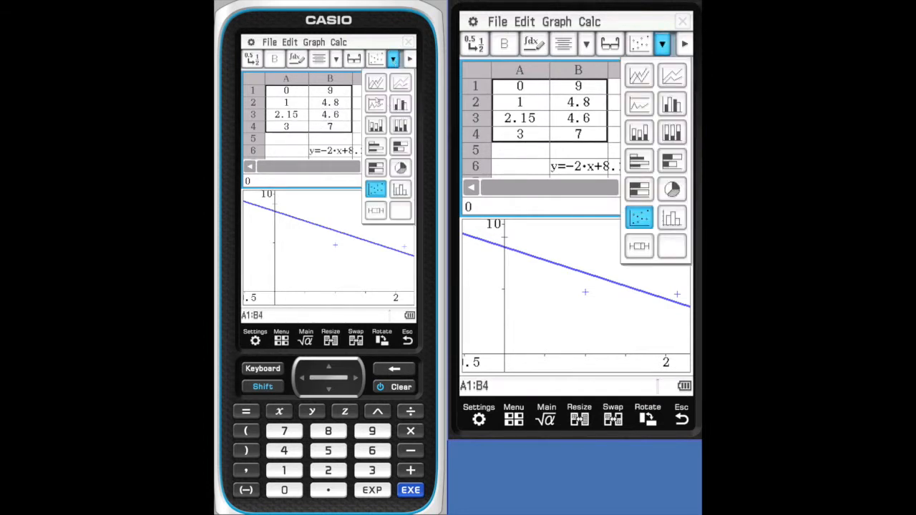
click(380, 90)
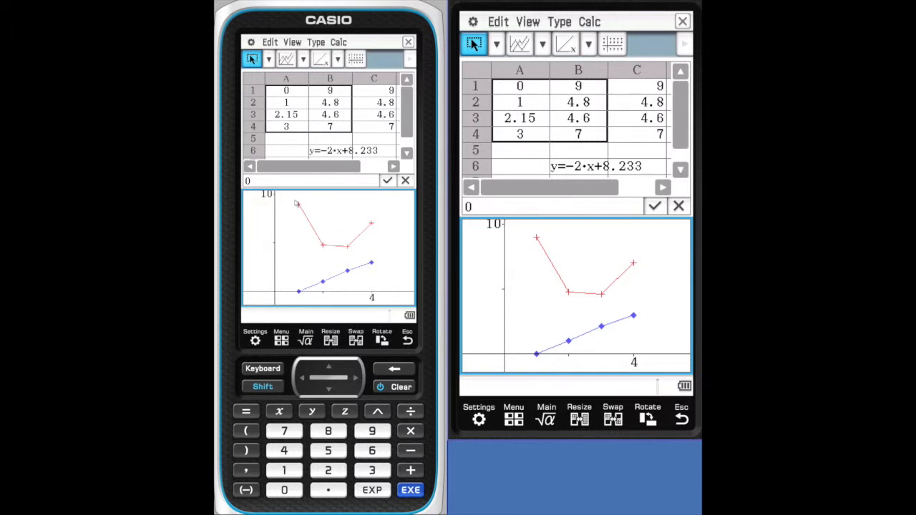
- Check the values of individual points on both lines of the chart, including those for A3 and B3
click(323, 286)
click(350, 272)
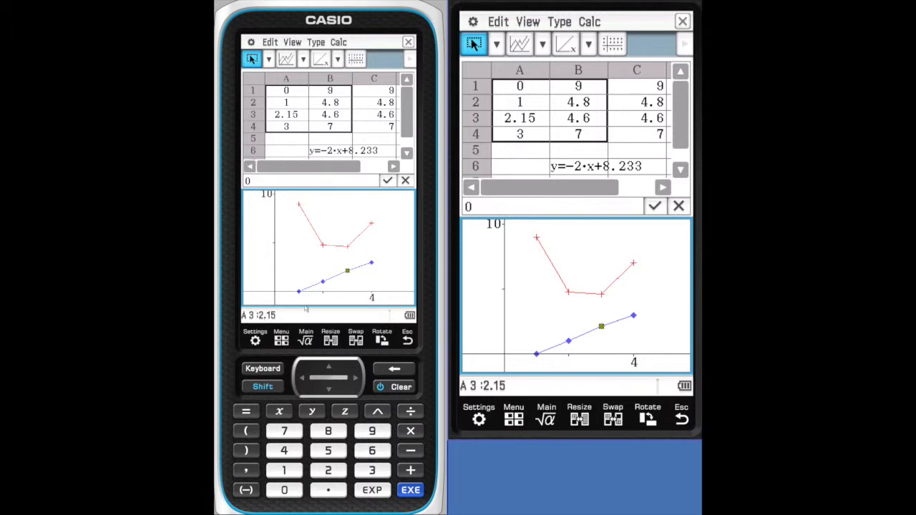
click(349, 248)
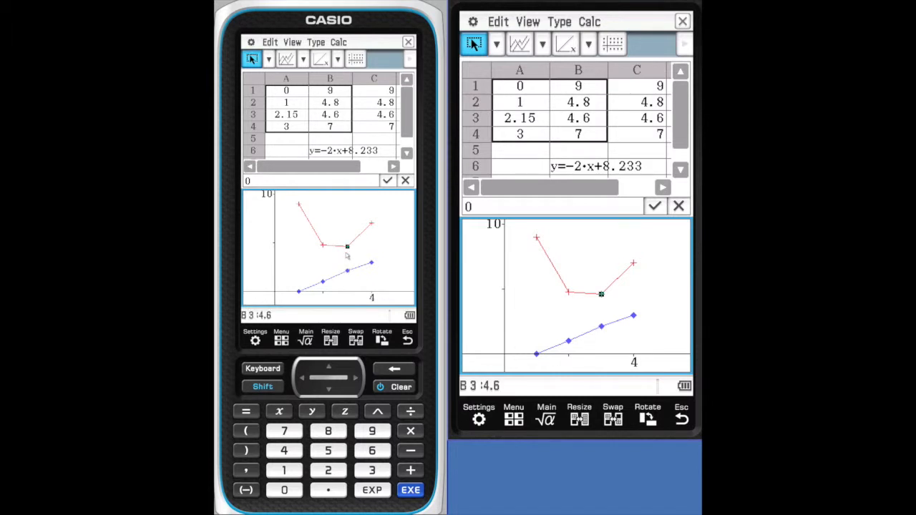
click(344, 204)
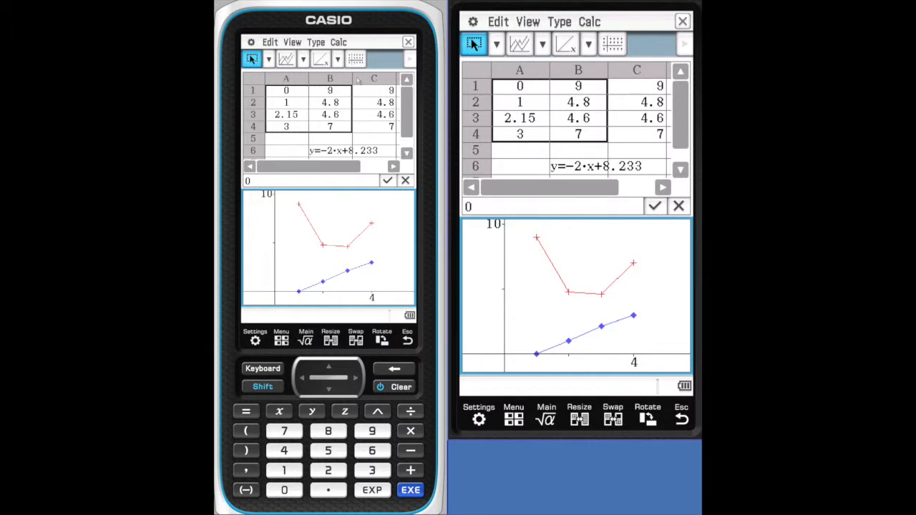
- Replot the range A1:B4 as a 100% line chart
click(365, 116)
drag(299, 93, 330, 126)
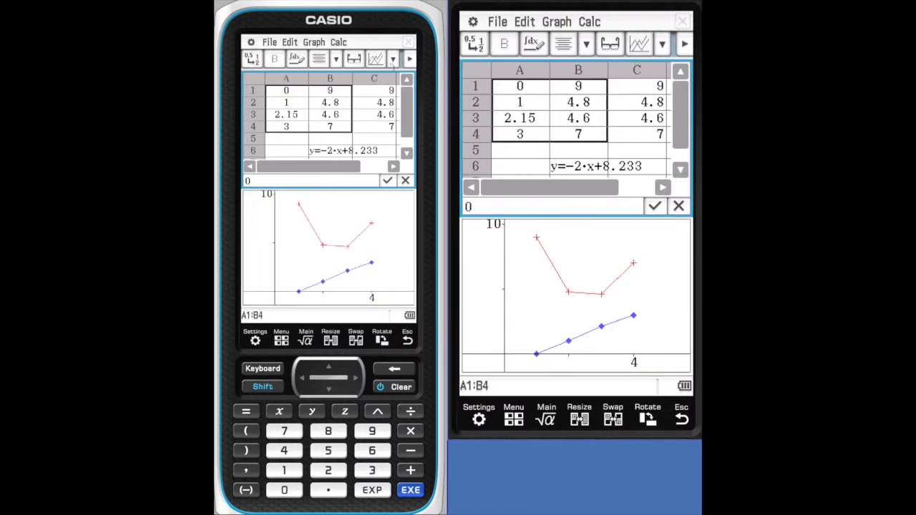
click(392, 60)
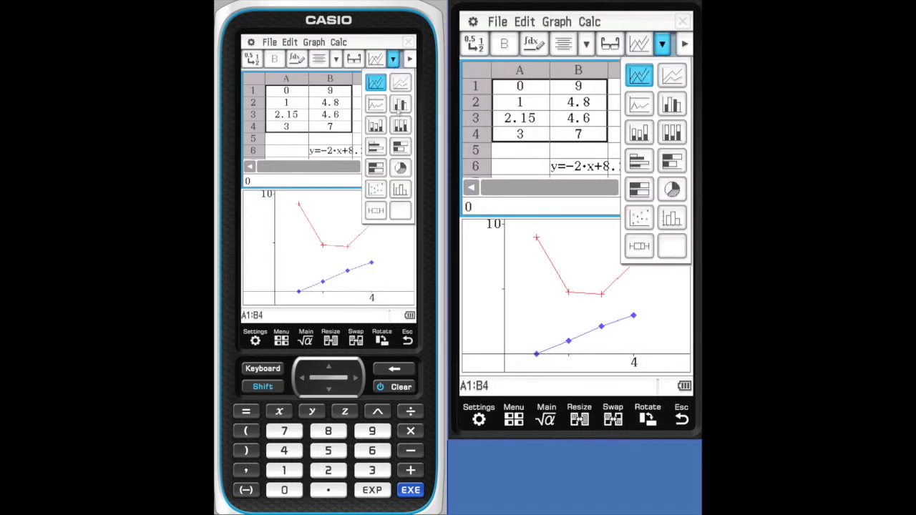
click(378, 107)
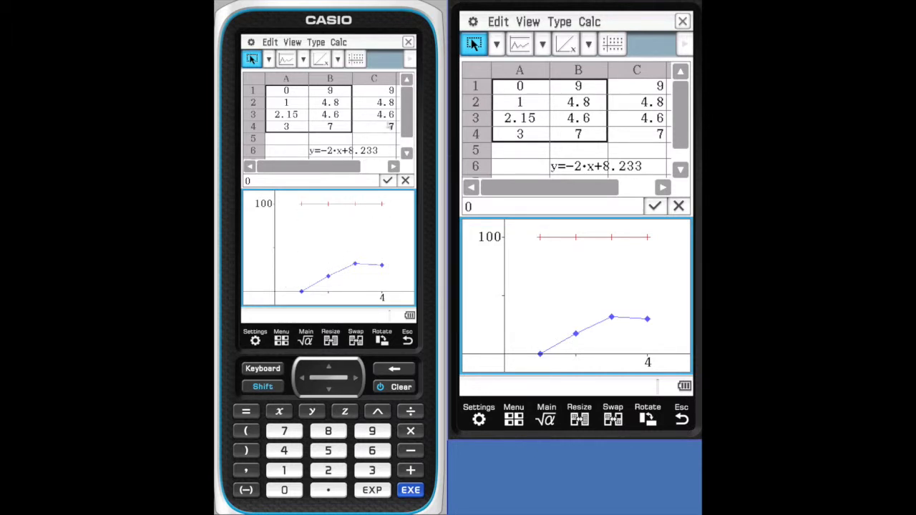
- Replot the range A1:B4 as a stacked column chart
click(346, 131)
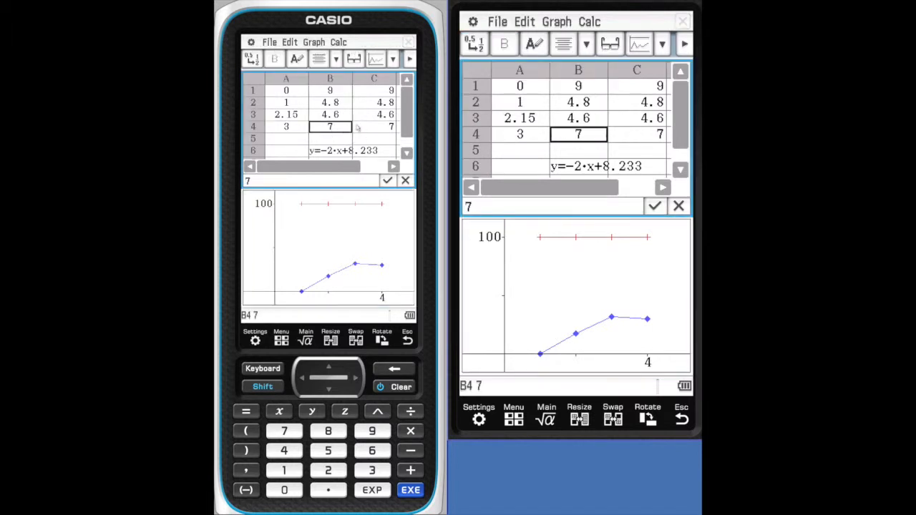
click(290, 92)
drag(294, 93, 330, 127)
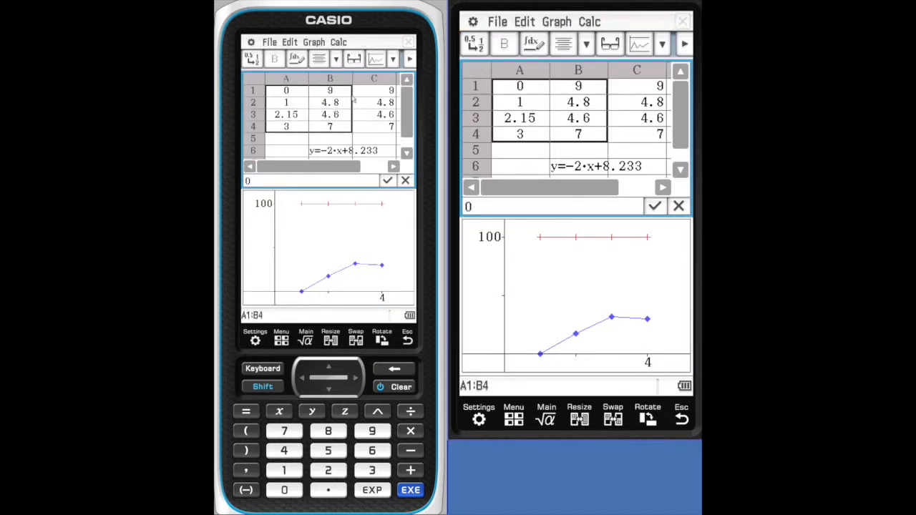
click(393, 59)
click(377, 126)
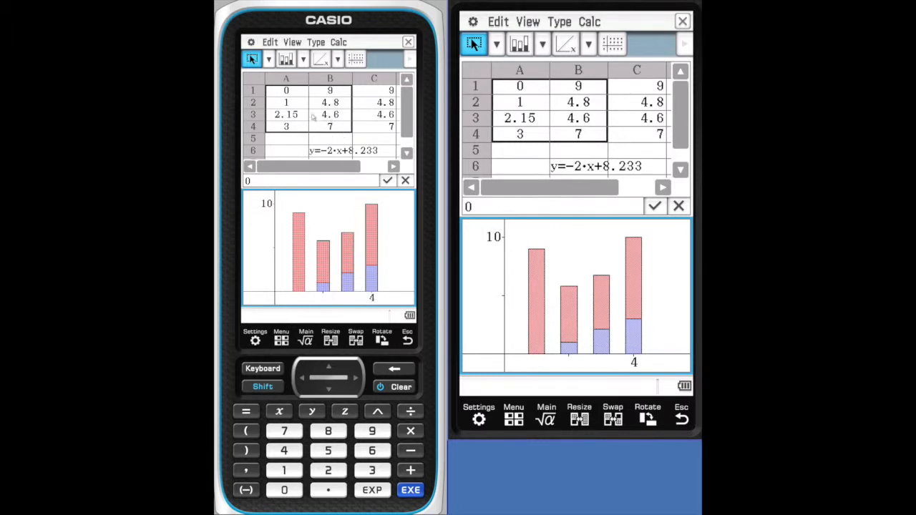
- Replot the range A1:B4 as a 100% column chart, and change the chart type to clustered horizontal bars
click(375, 138)
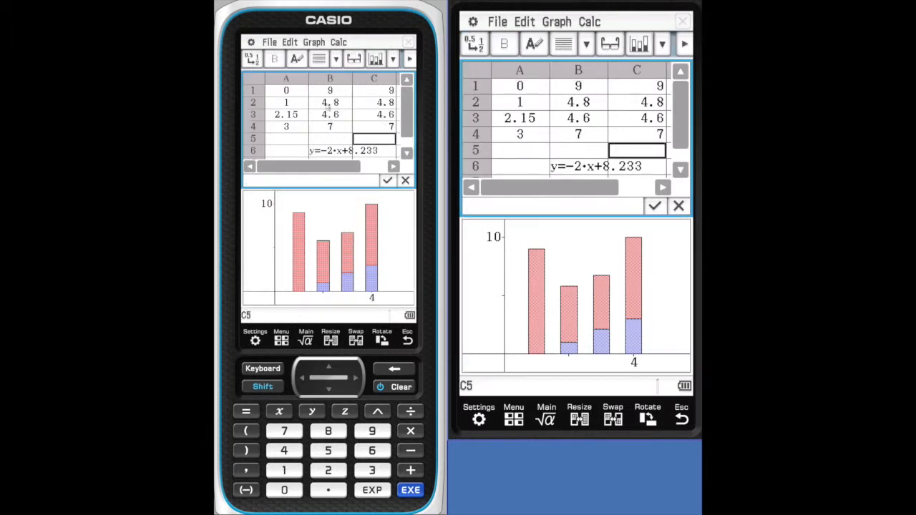
drag(287, 91, 330, 126)
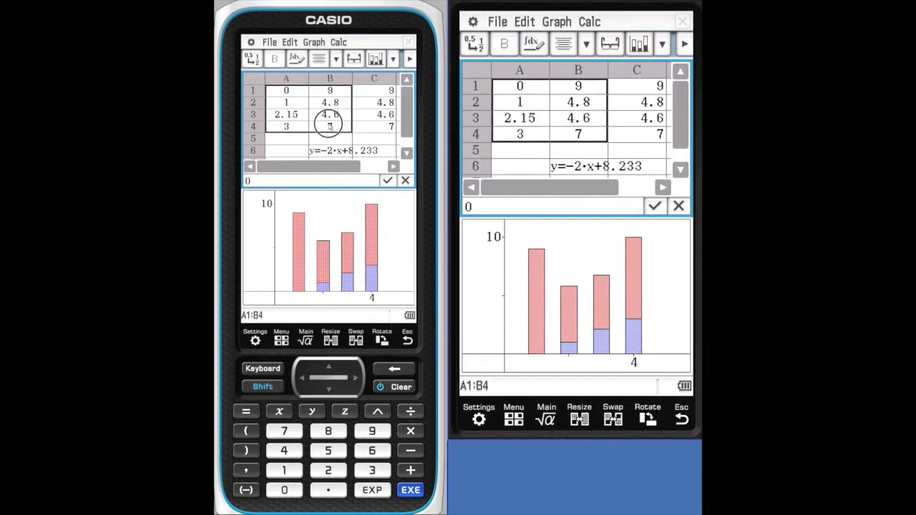
click(394, 60)
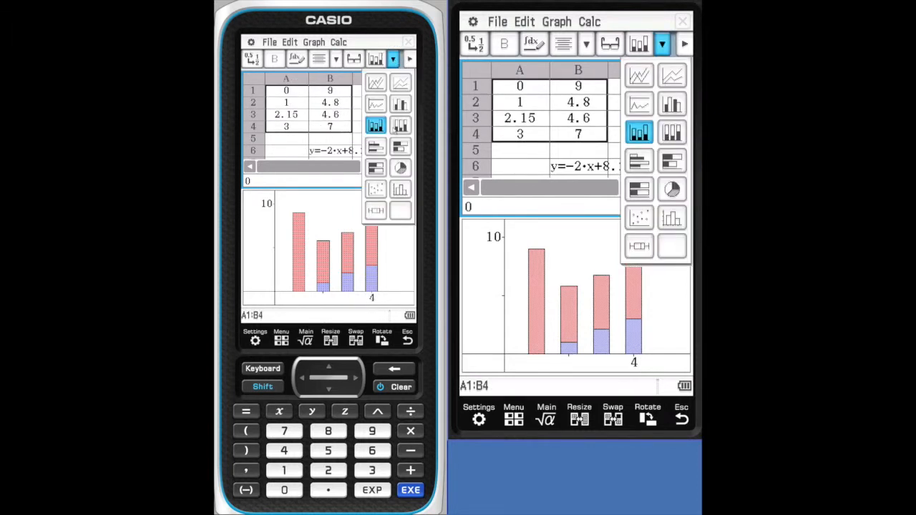
click(402, 128)
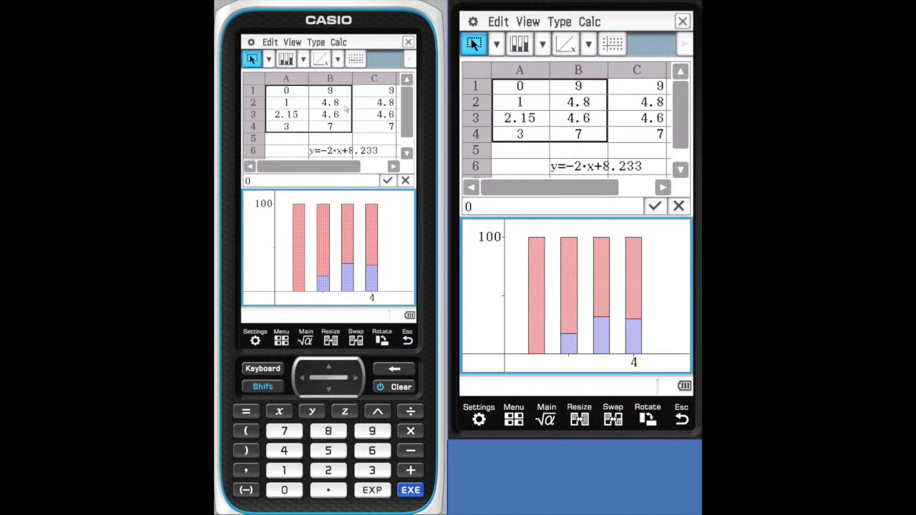
click(303, 60)
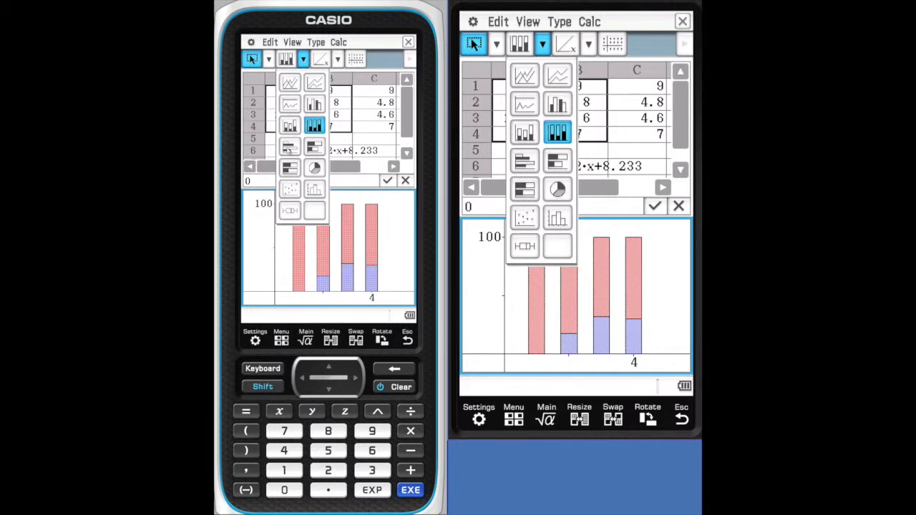
click(289, 147)
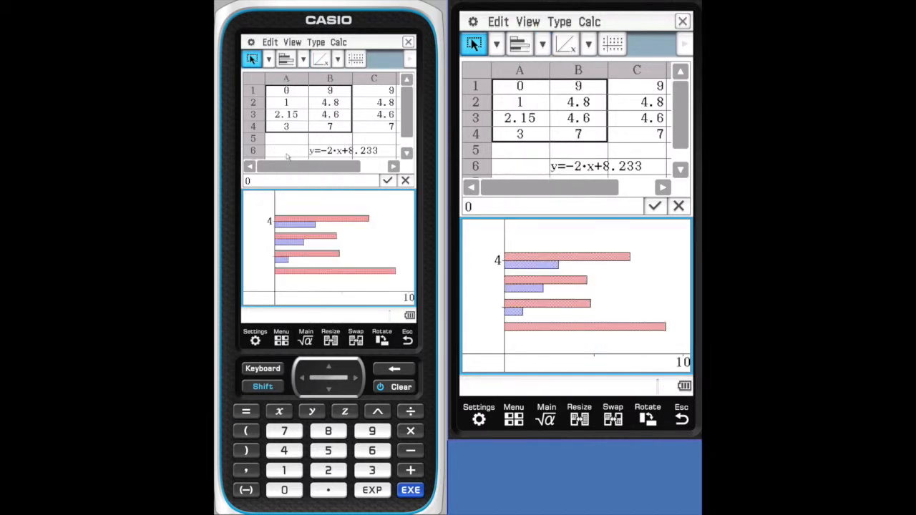
- Change the chart of A1:B4 to stacked horizontal bars, and switch it to 100% stacked horizontal bars
click(304, 60)
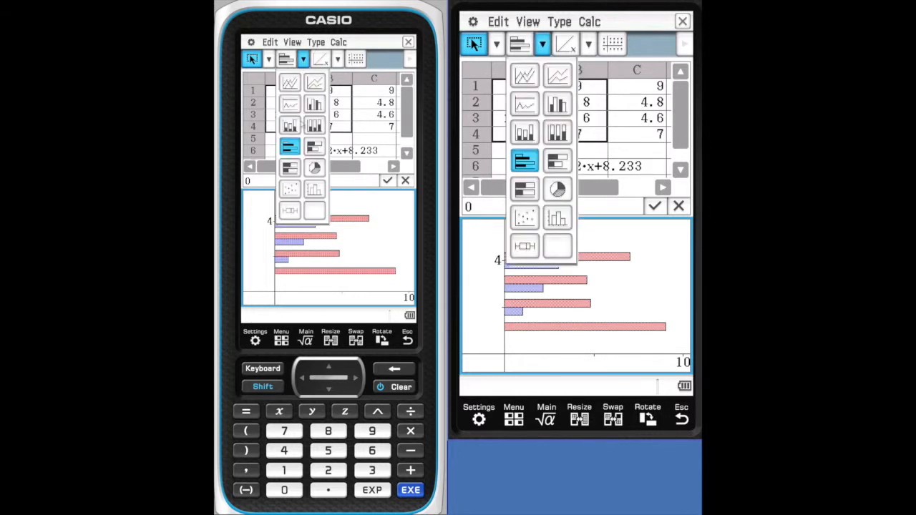
click(308, 143)
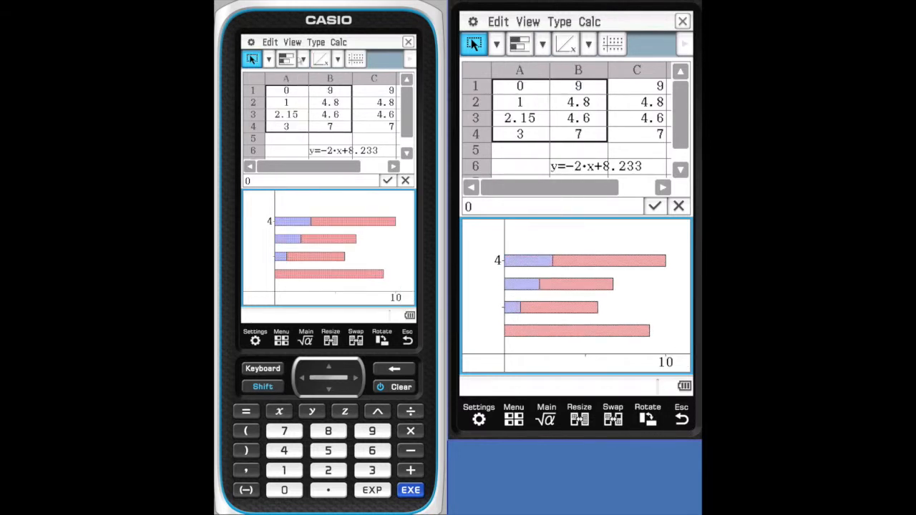
click(304, 60)
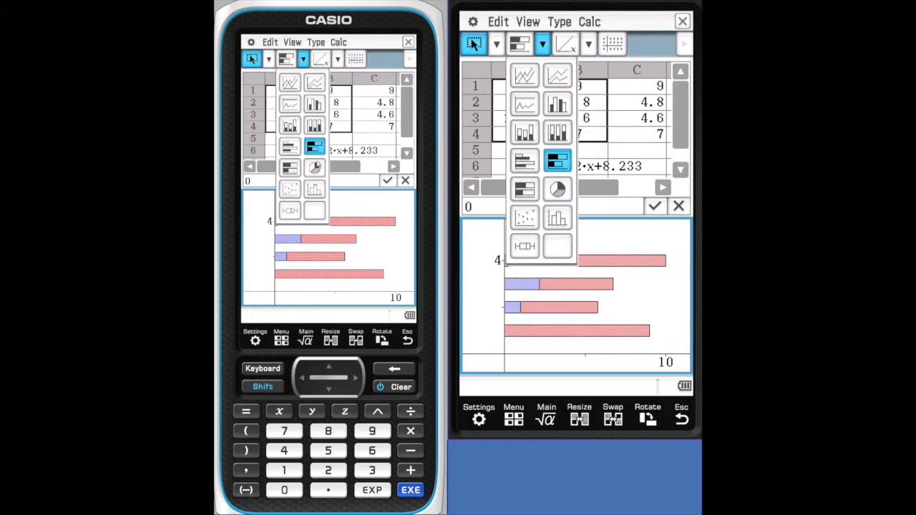
click(289, 167)
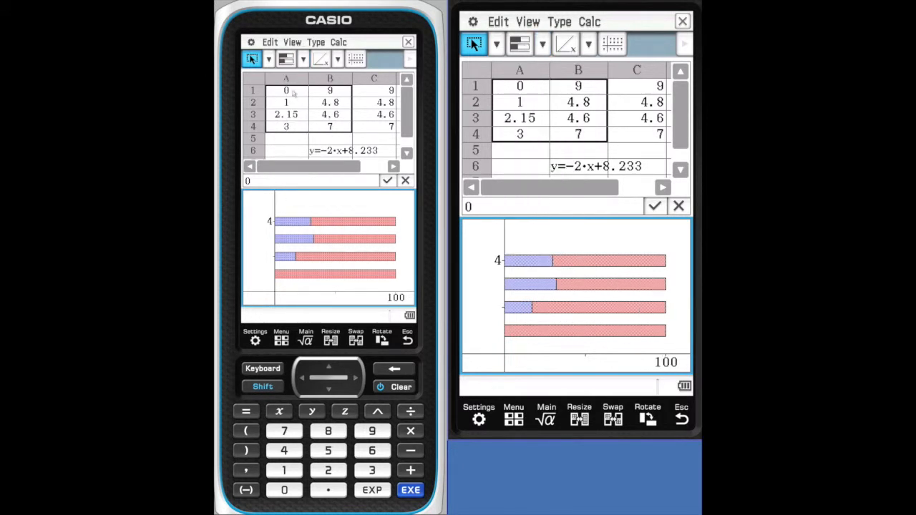
- Change the chart of A1:B4 to a pie chart, and switch it to a scatter plot
click(304, 60)
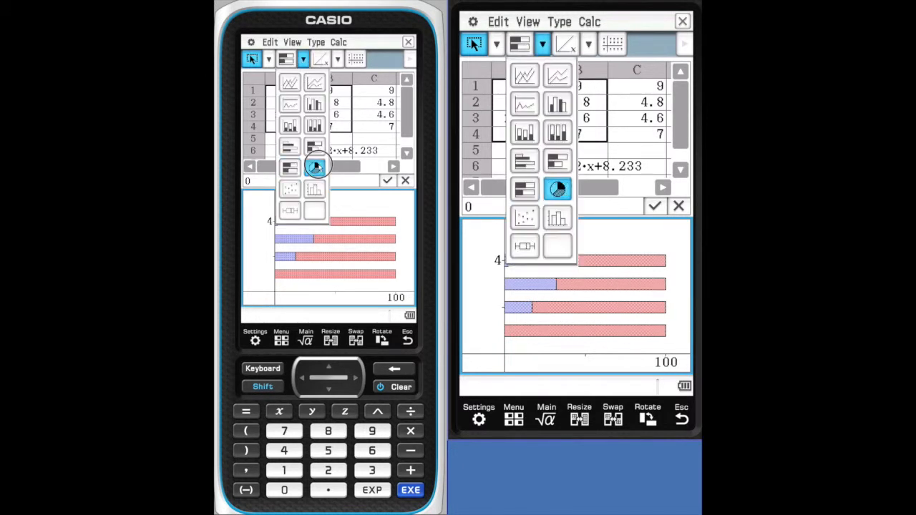
click(316, 168)
click(304, 60)
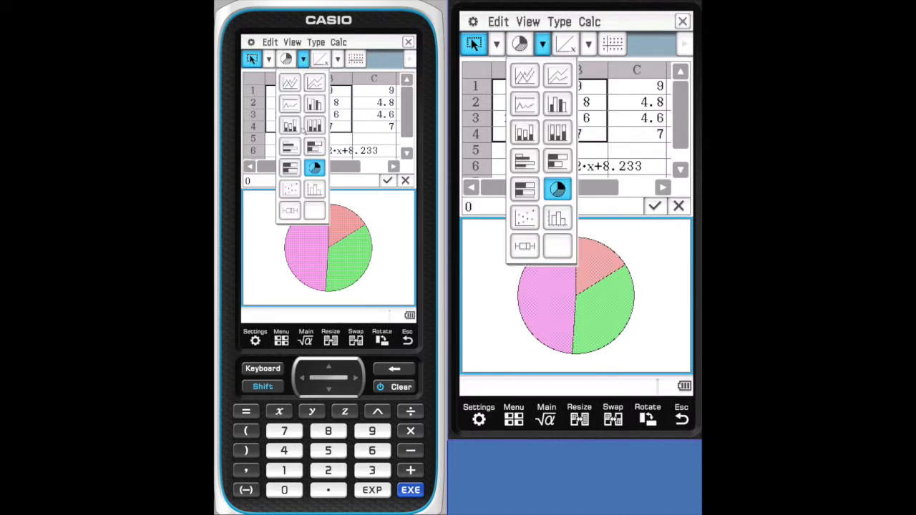
click(288, 189)
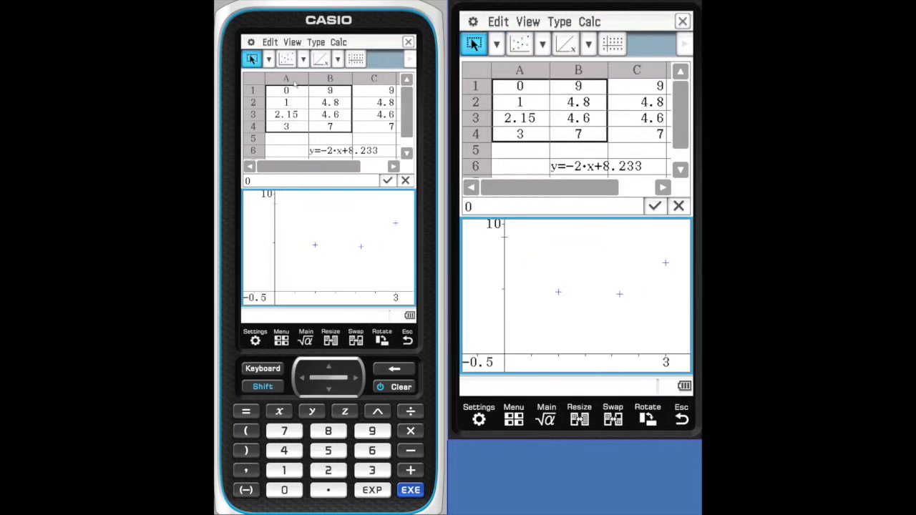
- Change the chart of A1:B4 to a histogram, and switch it to a box-and-whisker plot
click(304, 61)
click(315, 189)
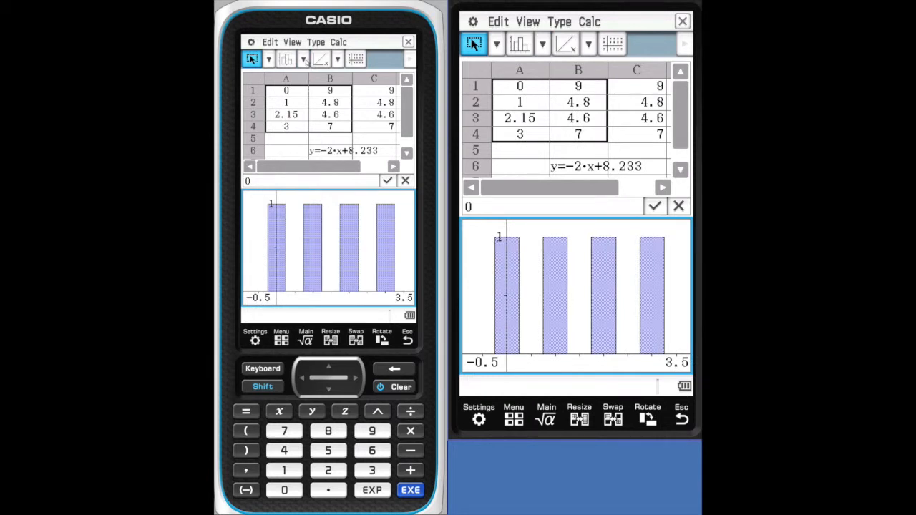
click(304, 60)
click(290, 210)
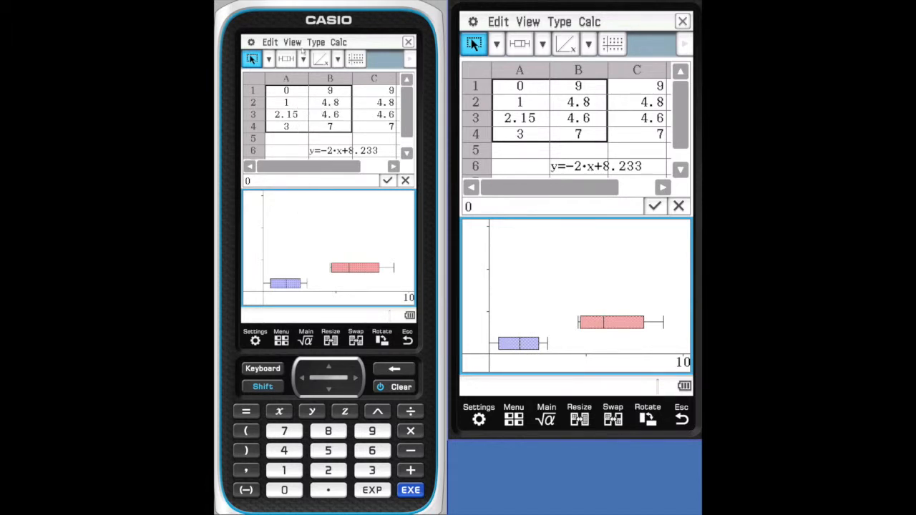
- Review the Line, Column and Bar chart subtypes and the calculation options available for the box-and-whisker graph
click(319, 45)
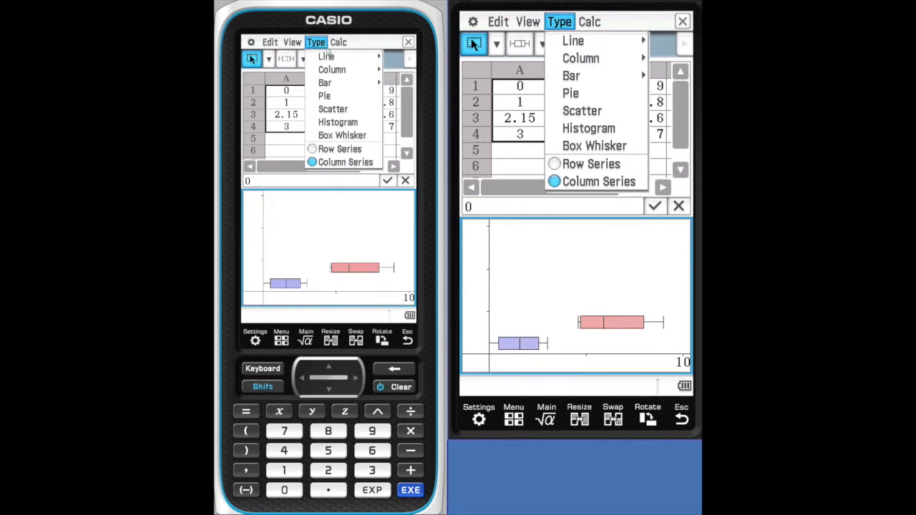
click(327, 57)
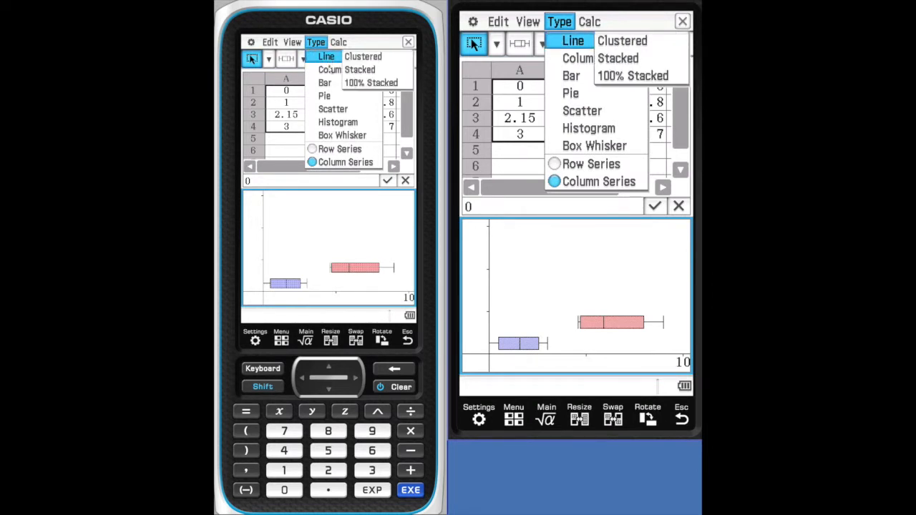
click(327, 70)
click(325, 82)
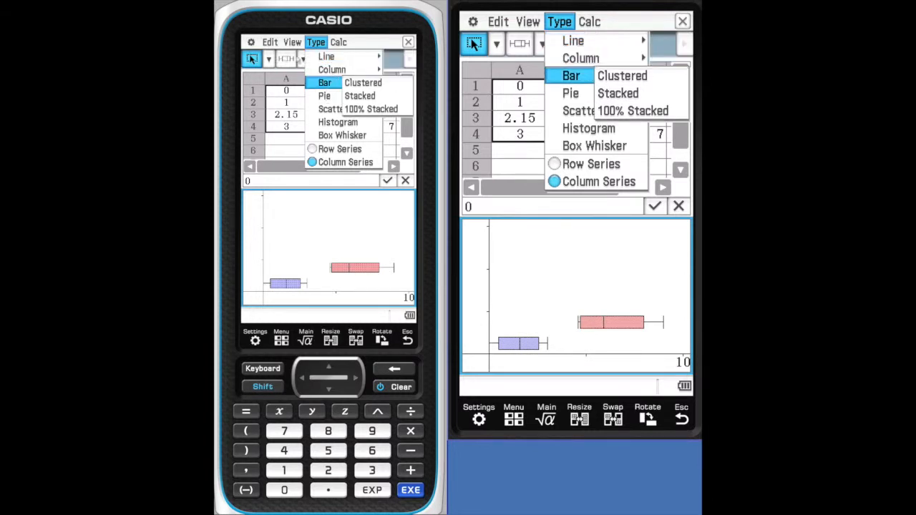
click(304, 59)
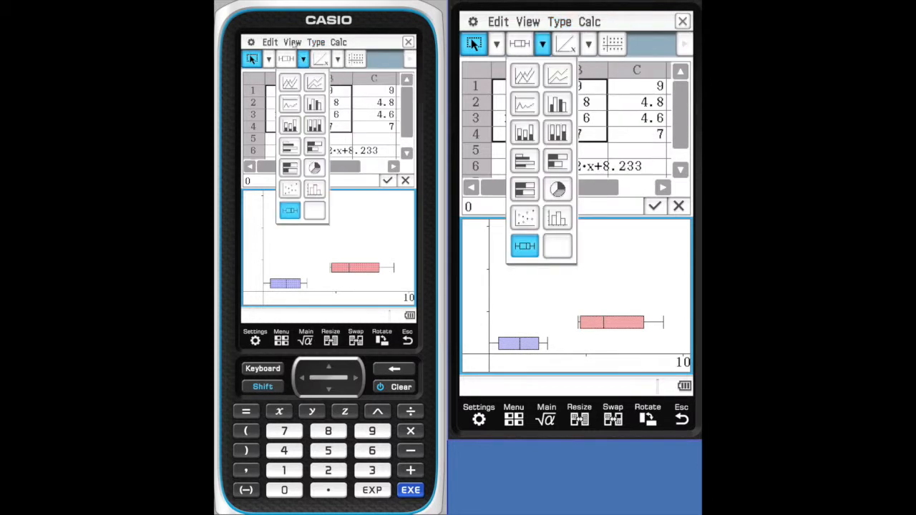
click(337, 42)
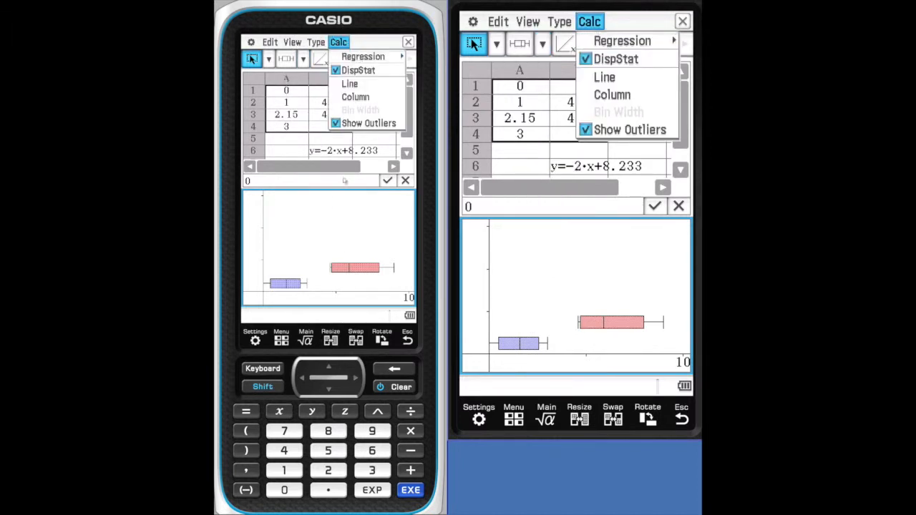
click(307, 250)
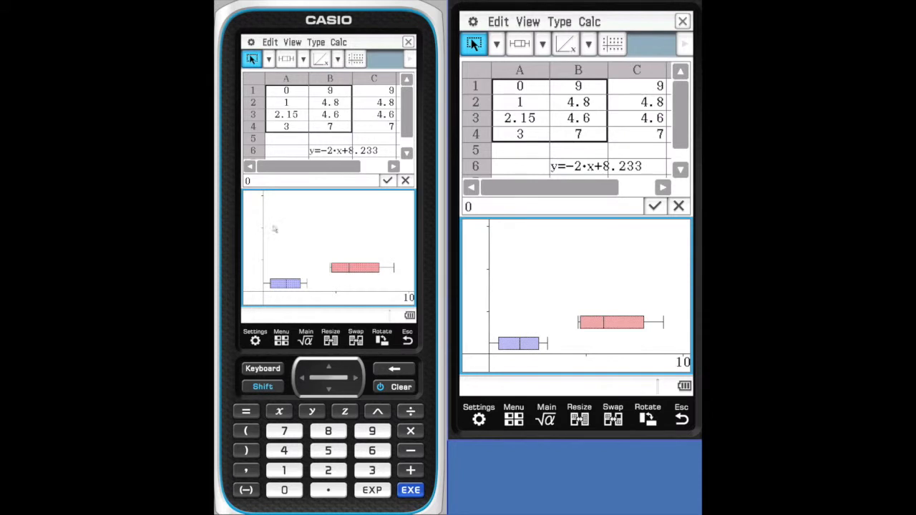
- Enter the text label "cars" in cell A5
click(340, 139)
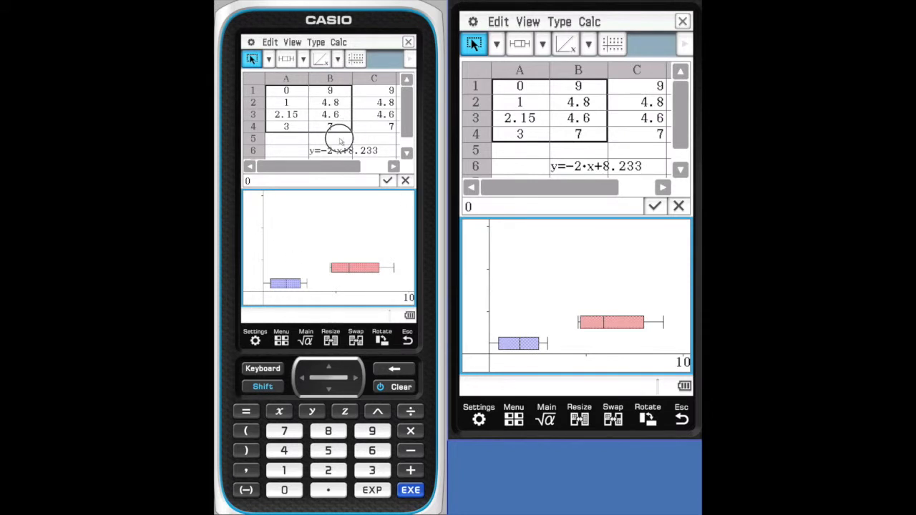
click(280, 140)
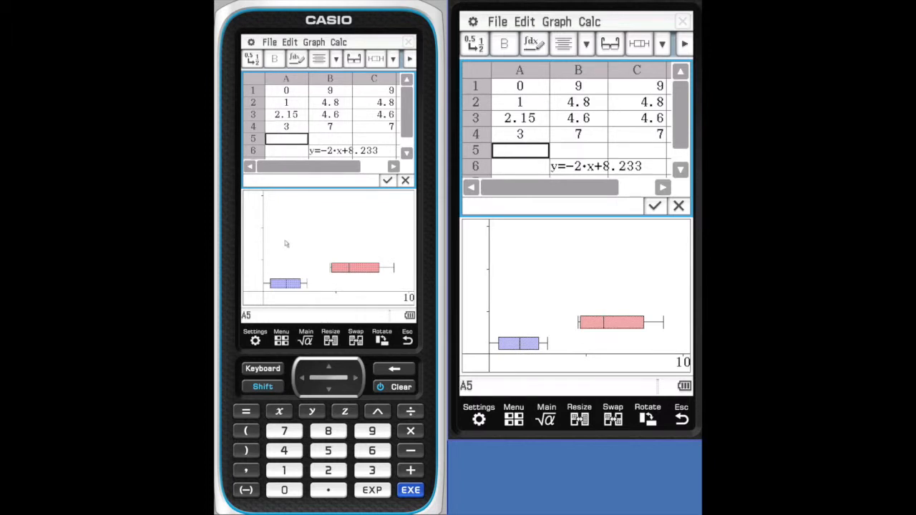
click(262, 371)
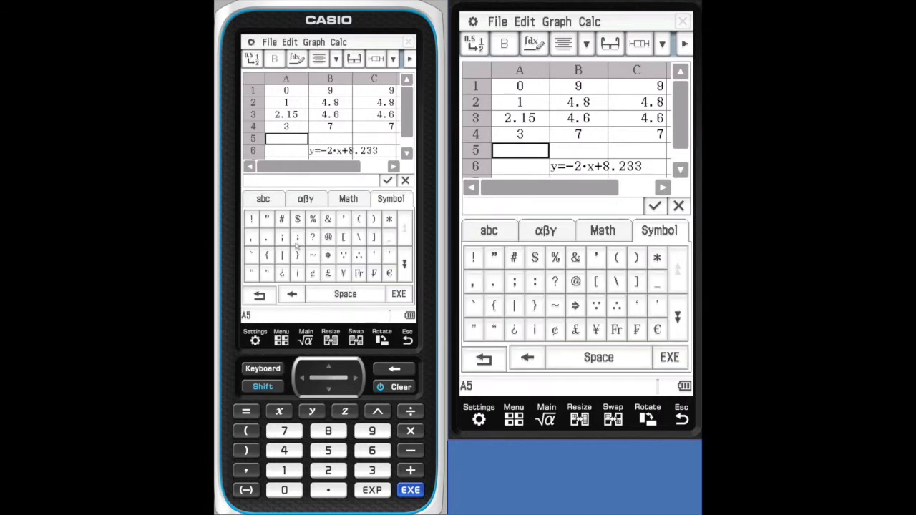
click(260, 295)
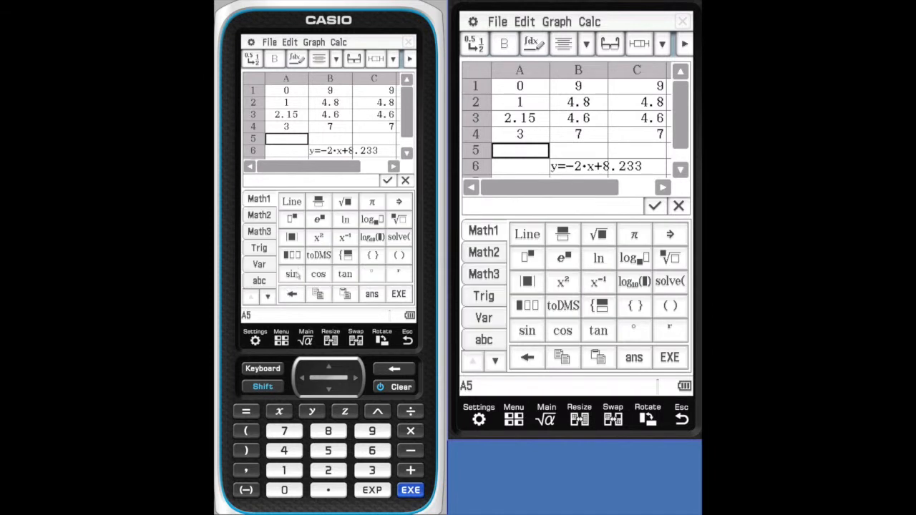
click(260, 280)
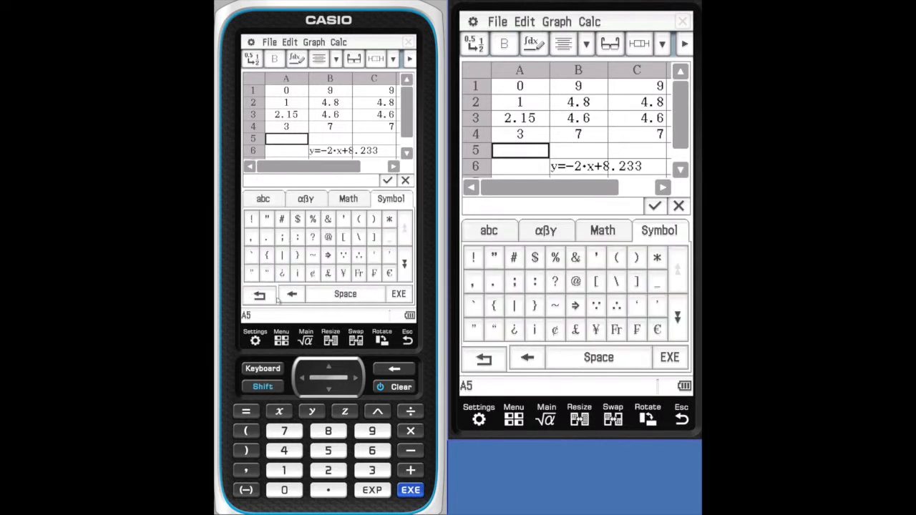
click(274, 203)
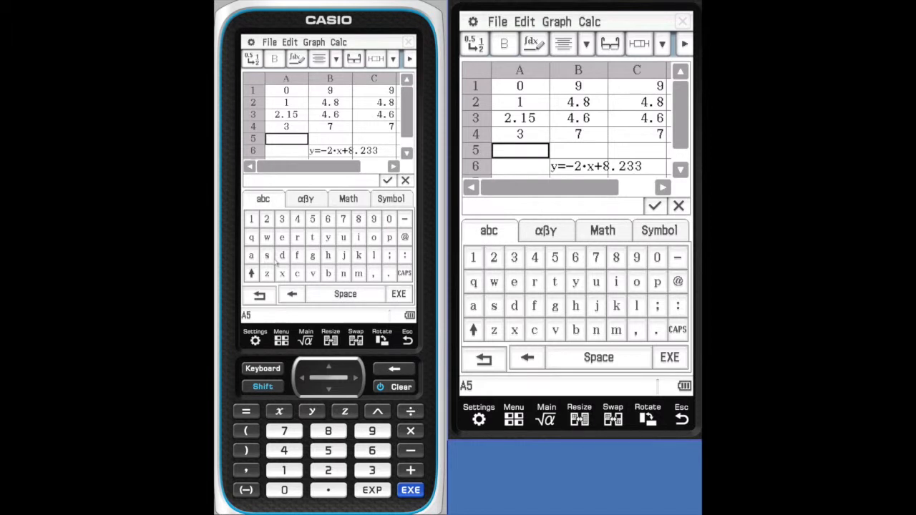
click(297, 274)
click(251, 257)
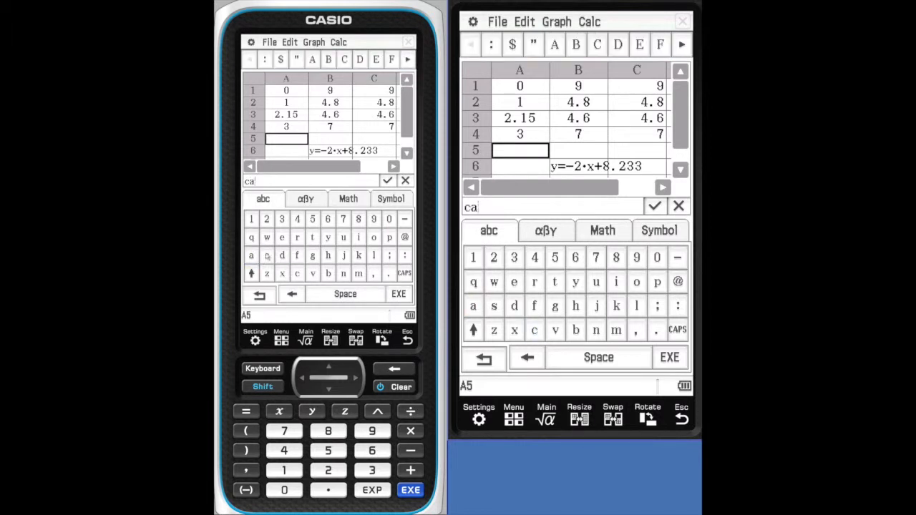
click(297, 239)
click(266, 257)
click(390, 294)
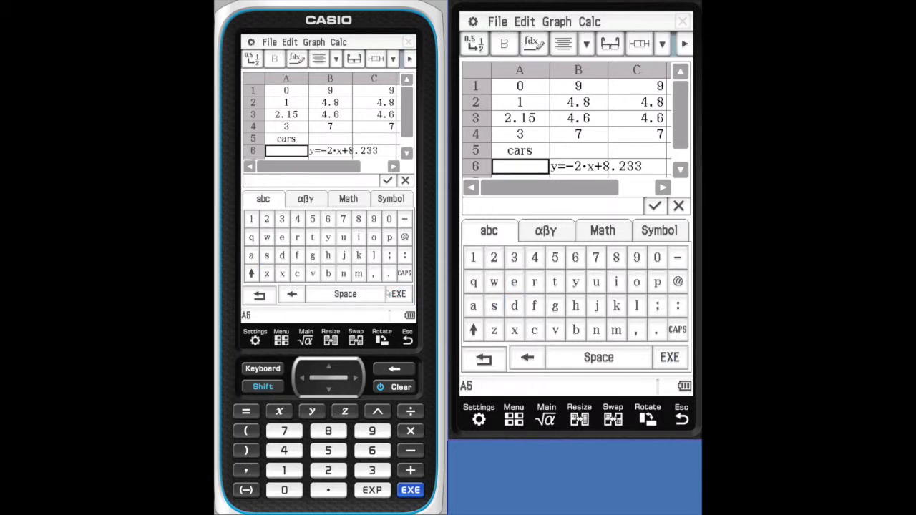
- Enter the text label "truck" in cell B5
click(322, 140)
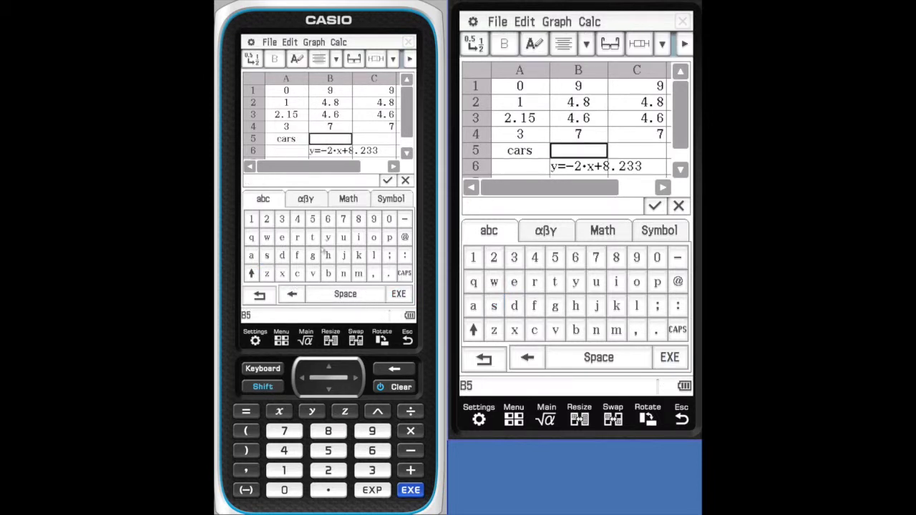
click(312, 237)
click(297, 237)
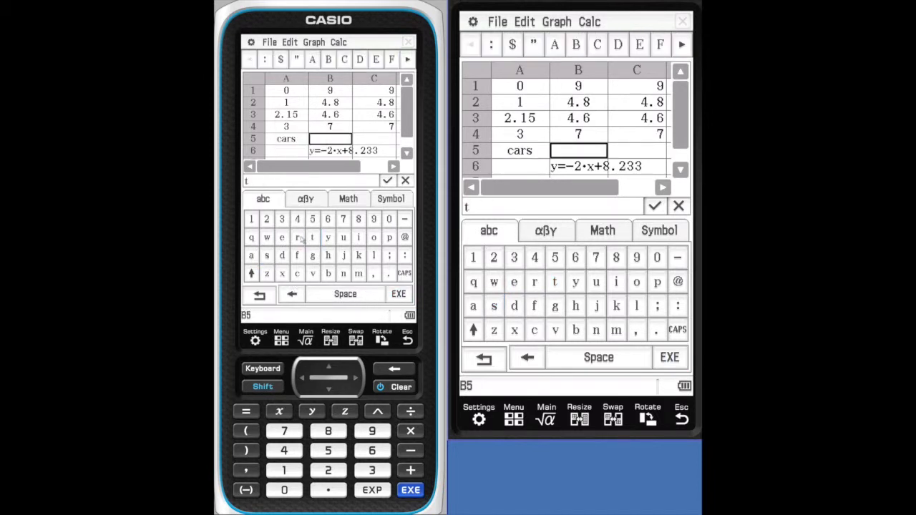
click(344, 237)
click(297, 273)
click(358, 255)
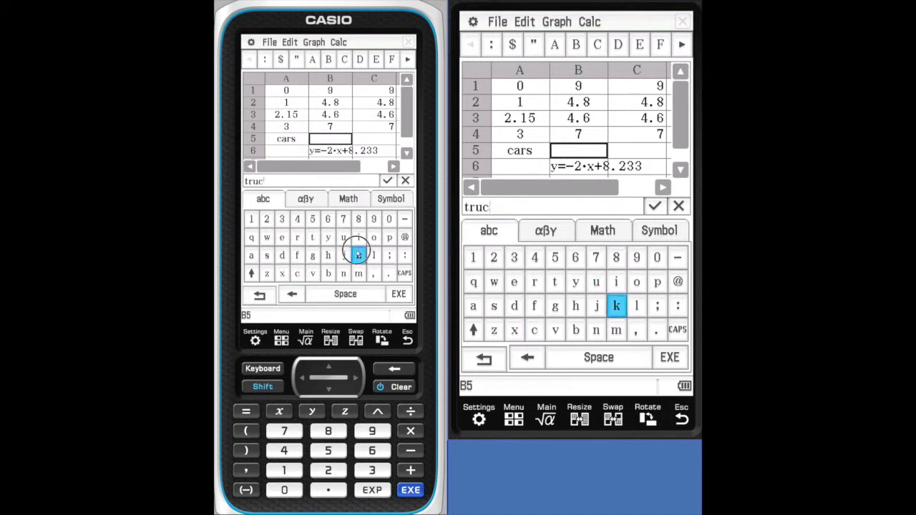
click(398, 296)
- Enter the text label "total" in cell C5 and hide the on-screen keyboard
click(373, 139)
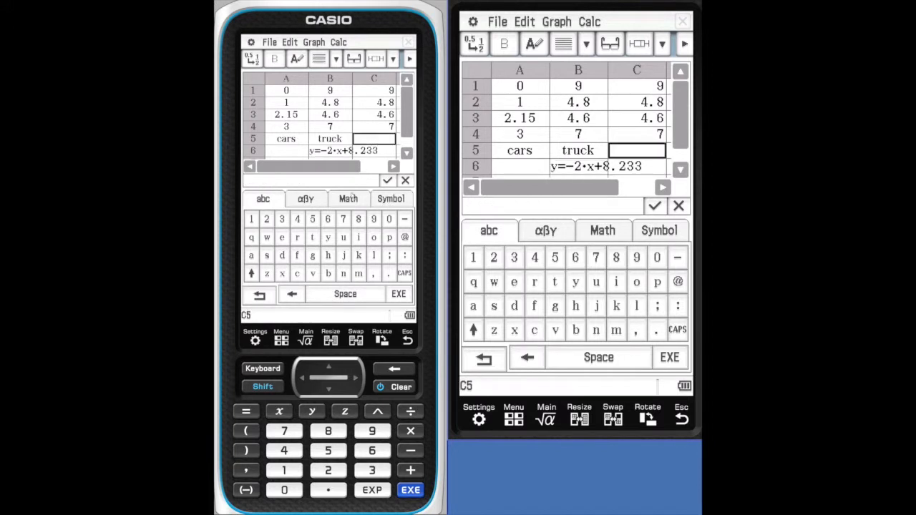
click(313, 238)
click(373, 237)
click(312, 237)
click(255, 257)
click(373, 256)
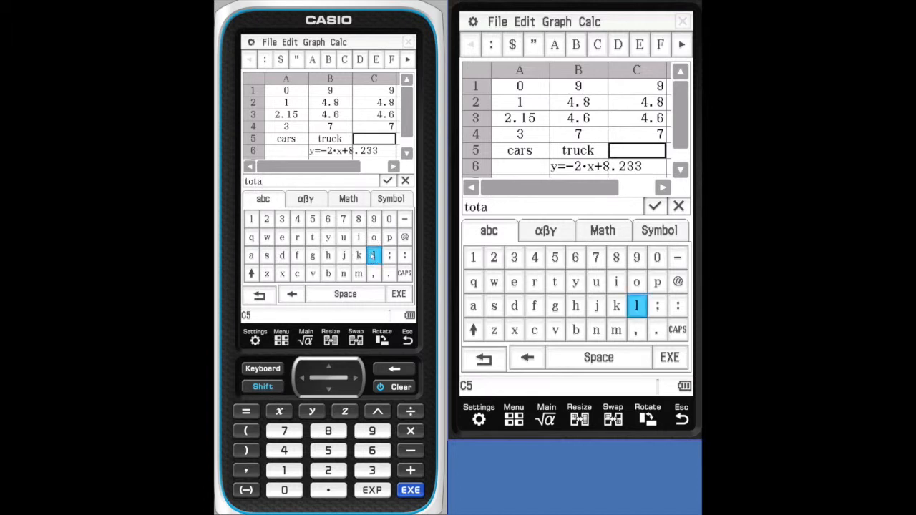
click(398, 293)
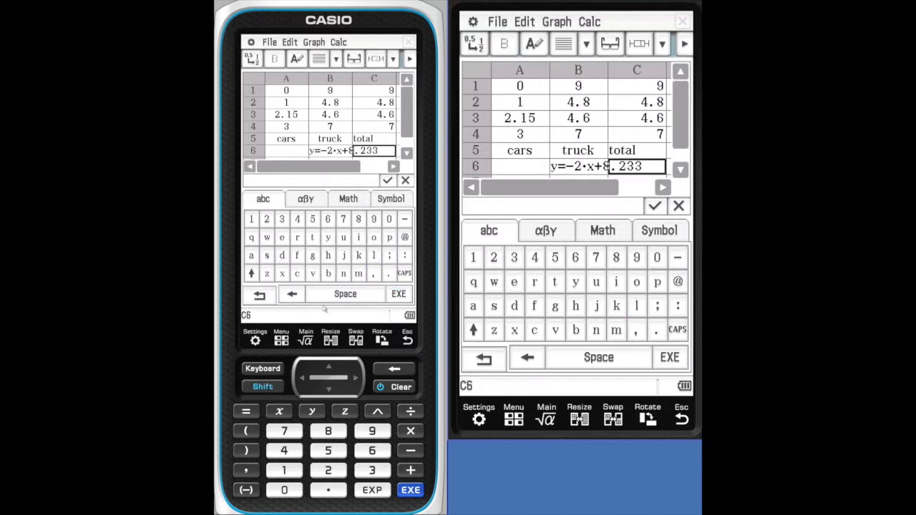
click(276, 367)
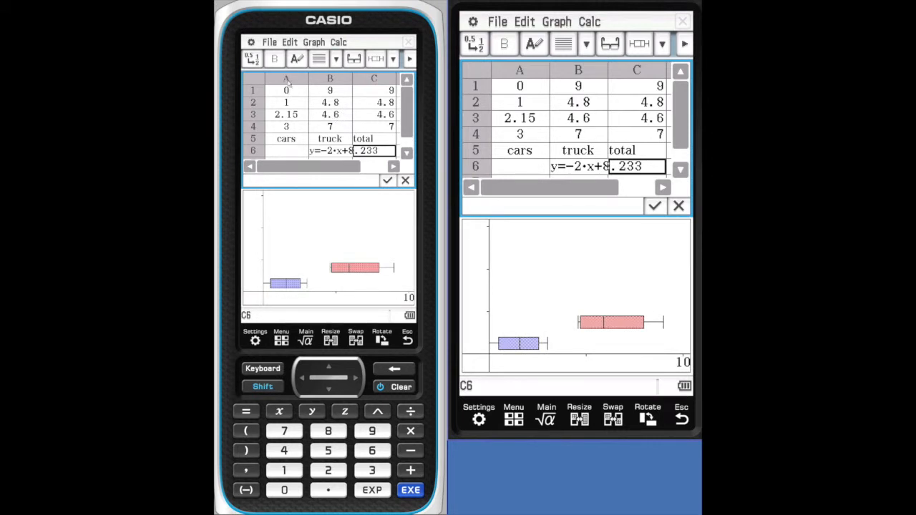
- Set the text color of cells A1:B1 to Blue, and select cell A2 to view the result
drag(286, 90, 322, 106)
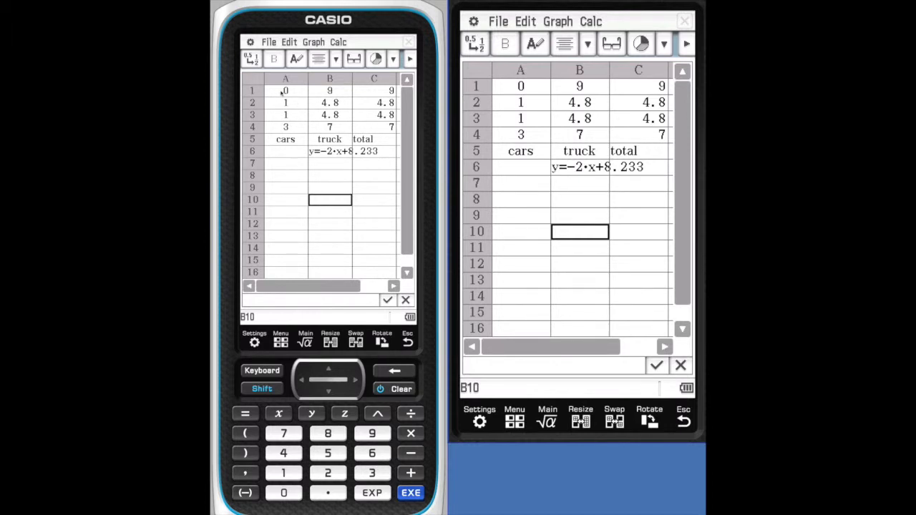
drag(276, 92, 325, 95)
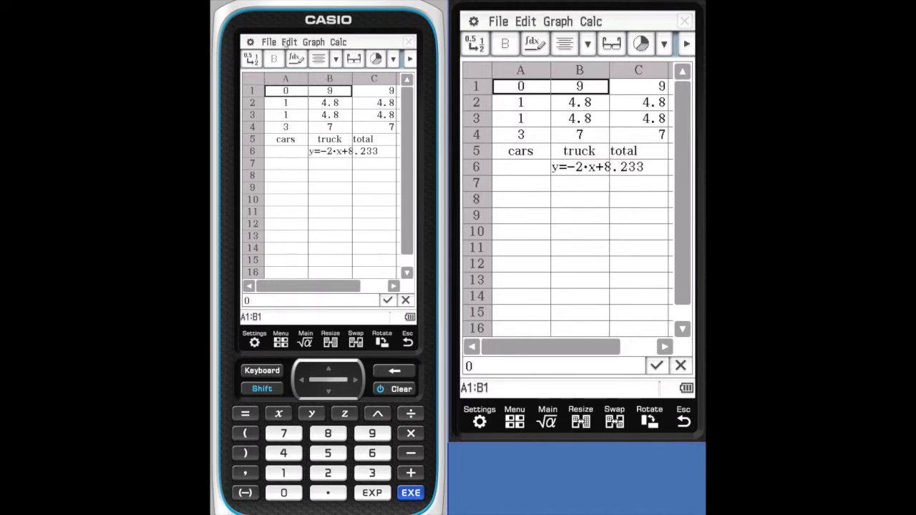
click(289, 42)
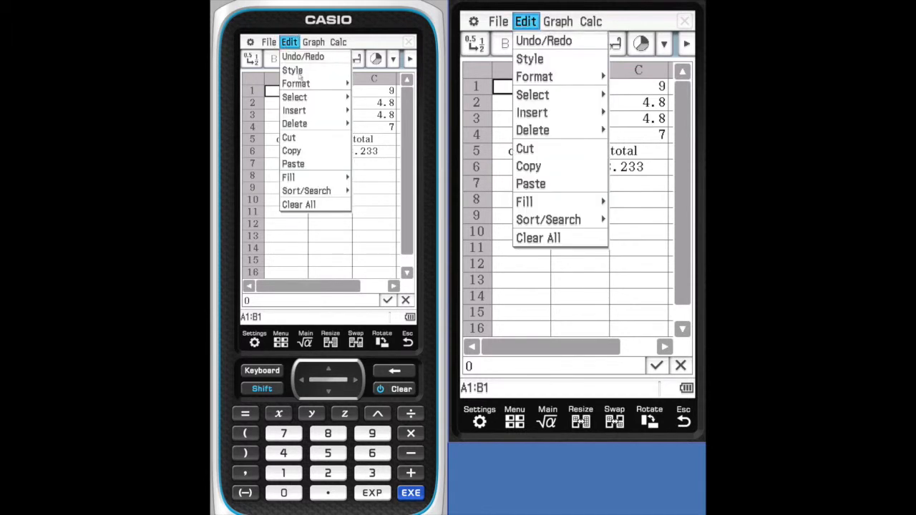
click(300, 71)
click(375, 80)
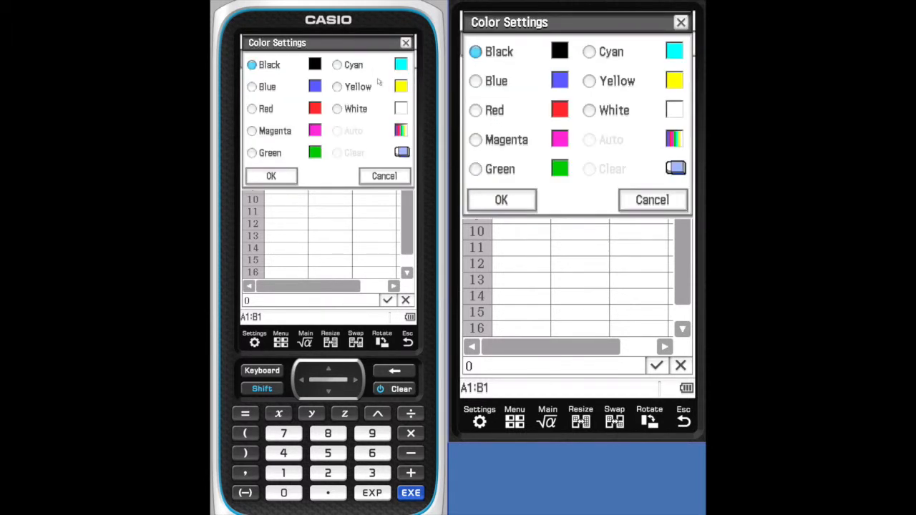
click(254, 87)
click(272, 176)
click(280, 179)
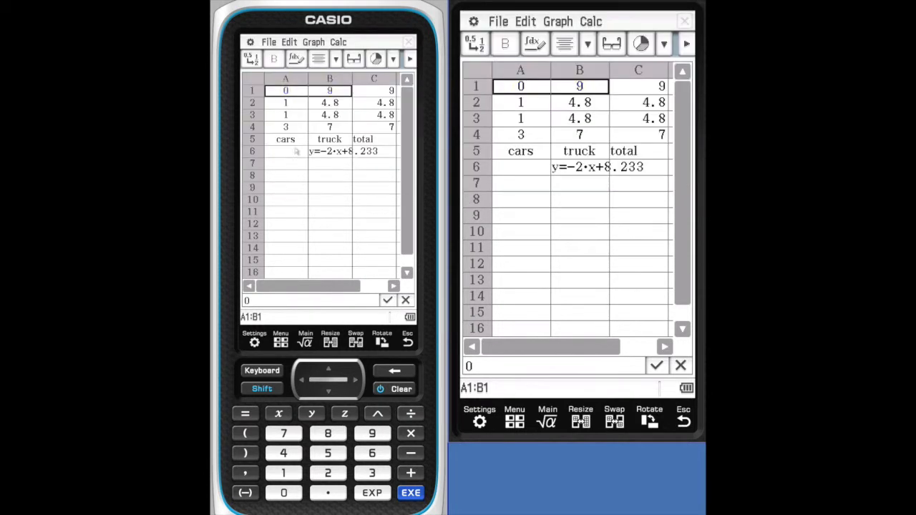
click(282, 102)
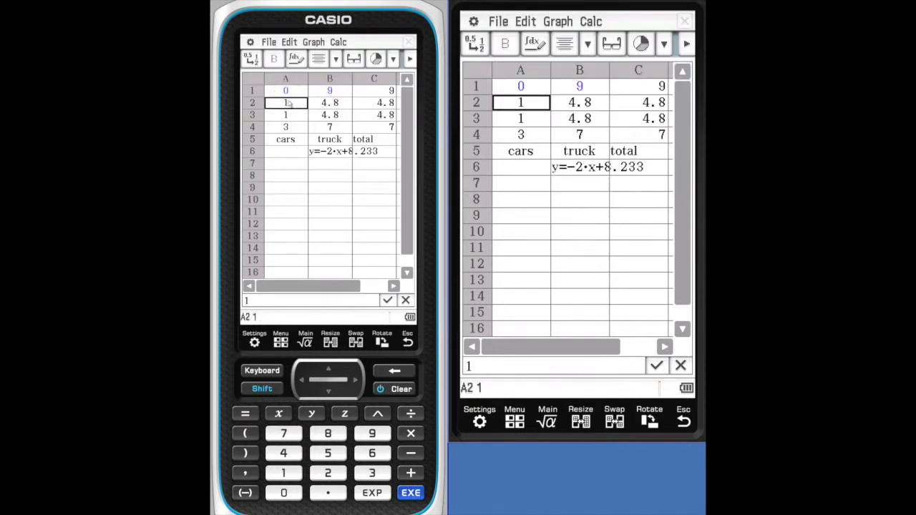
- Try to select cells A2:B2, and restore the value 4.8 in cell B2
drag(282, 102, 321, 102)
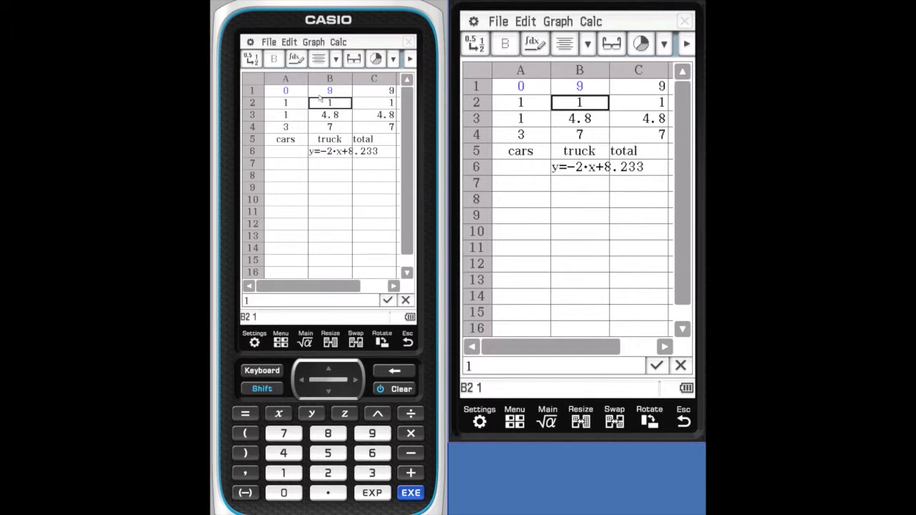
click(319, 104)
text(4.8)
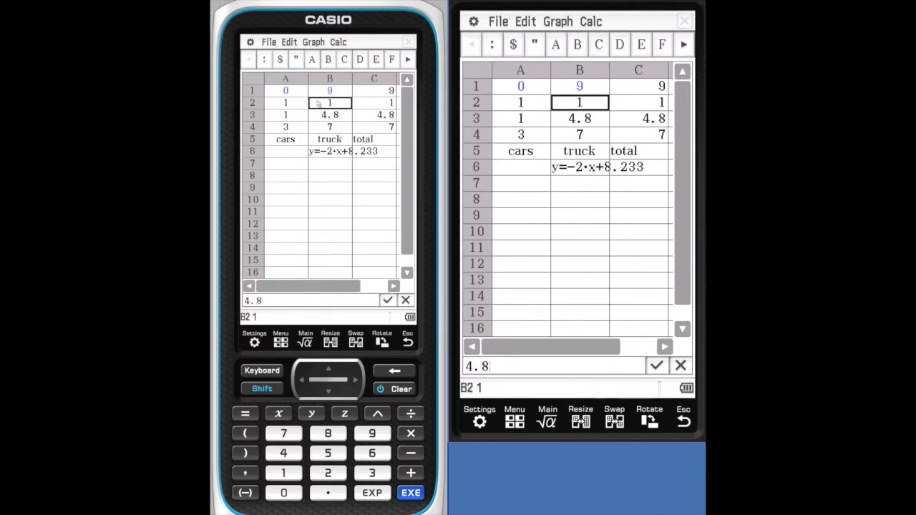
click(307, 182)
- Set the character color of cells A2:B2 to Red
click(285, 103)
drag(285, 103, 326, 104)
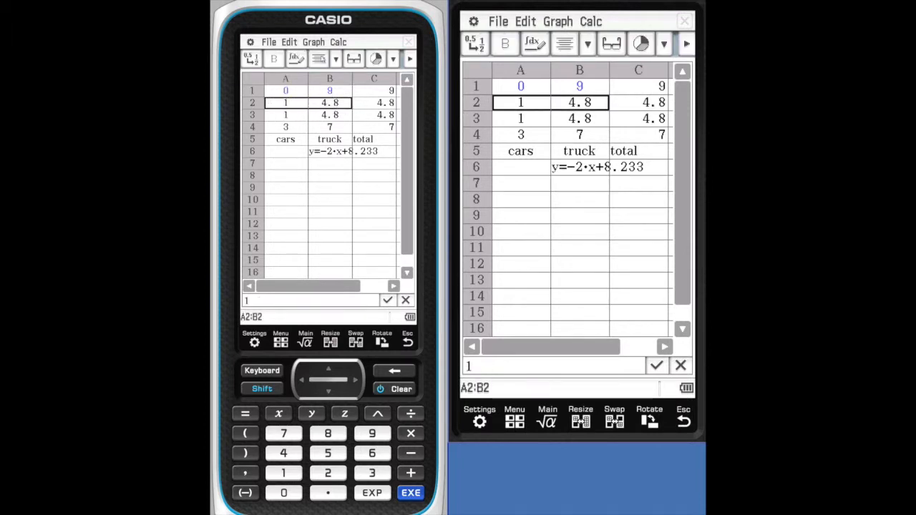
click(290, 42)
click(294, 71)
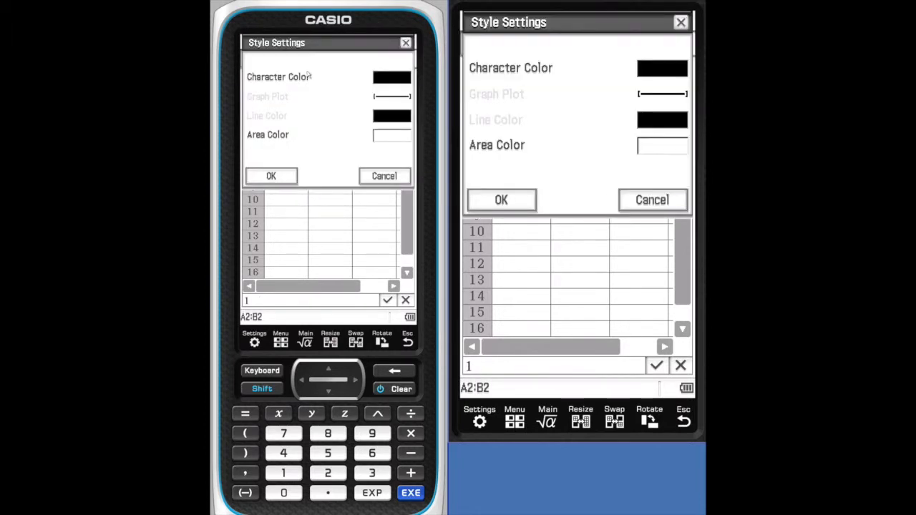
click(390, 82)
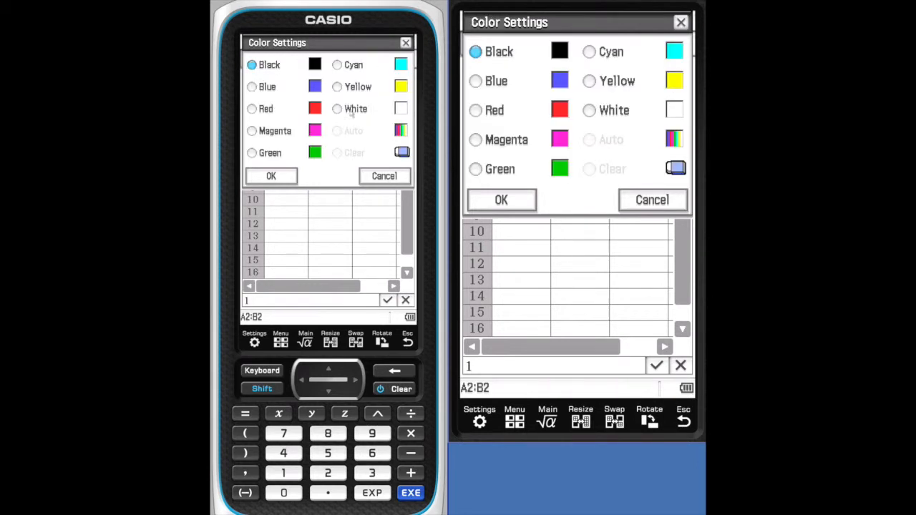
click(252, 111)
click(272, 176)
click(276, 176)
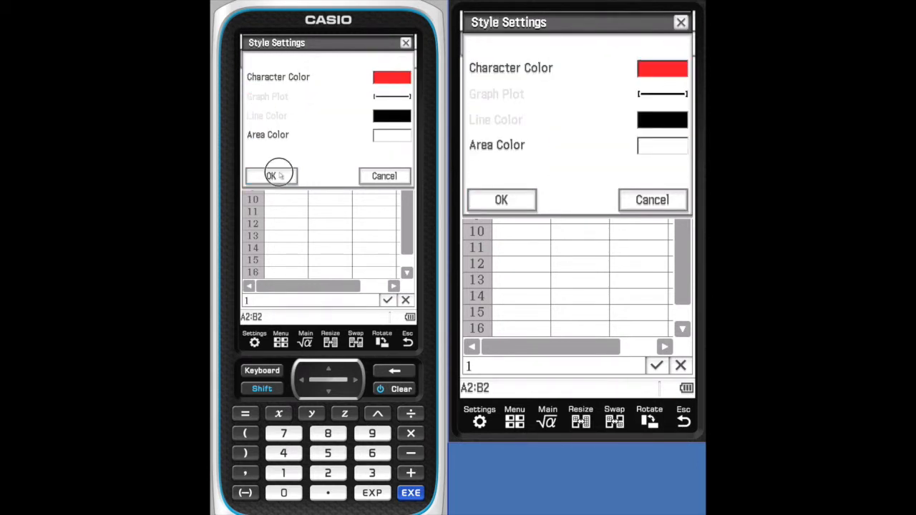
- Set the value of cell B3 to 5.8
click(282, 116)
mouse_move(278, 116)
mouse_down()
mouse_move(318, 116)
mouse_move(286, 113)
mouse_up()
click(312, 114)
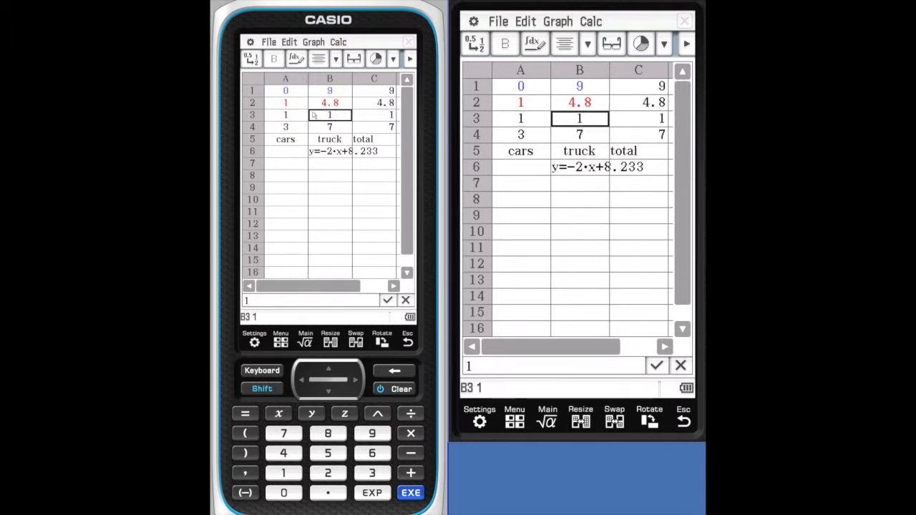
text(5.8)
click(330, 163)
- Set the character color of cells A3:B3 to Green
drag(285, 116, 322, 117)
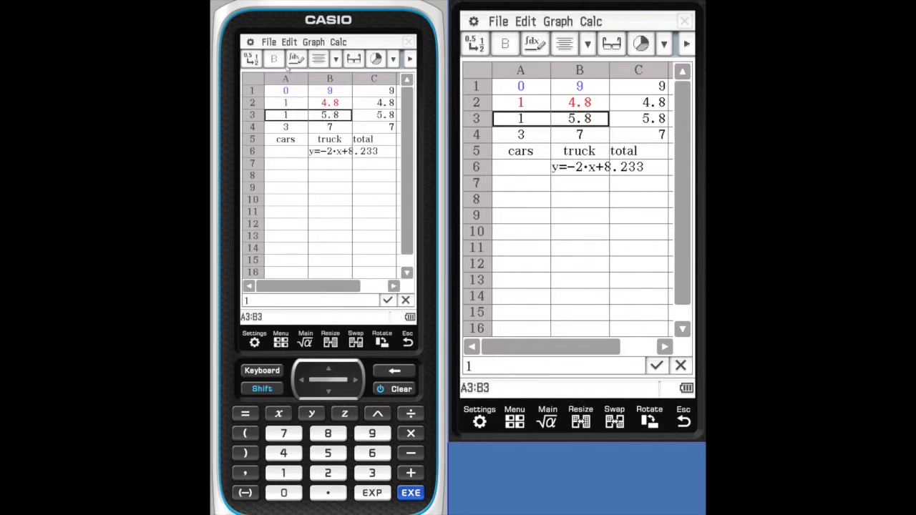
click(289, 42)
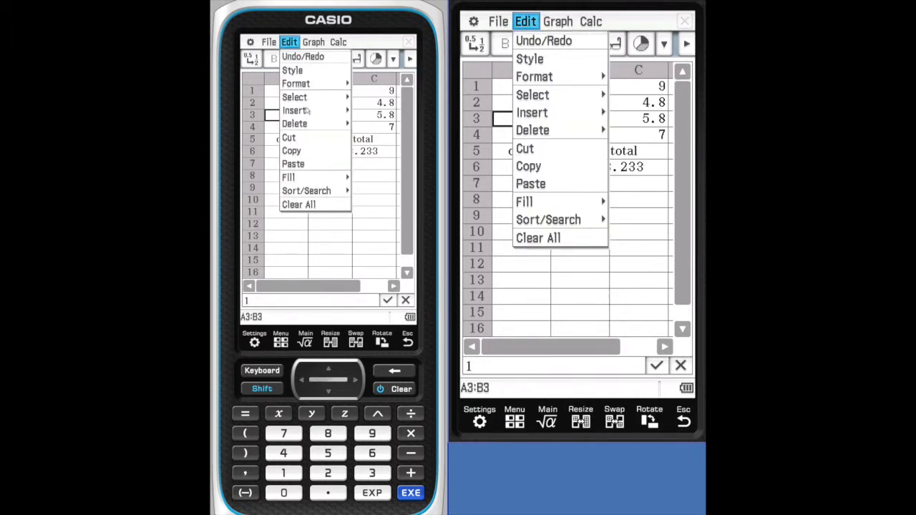
click(307, 71)
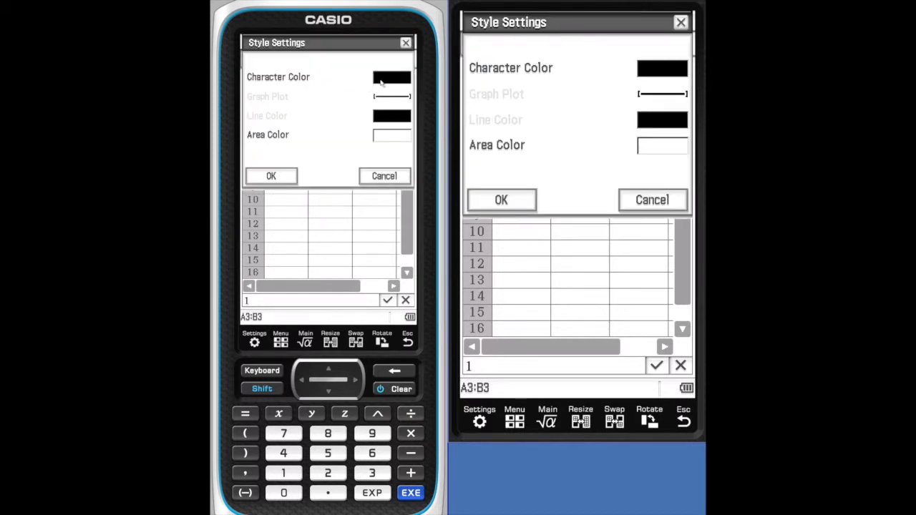
click(382, 83)
click(252, 153)
click(275, 175)
click(274, 179)
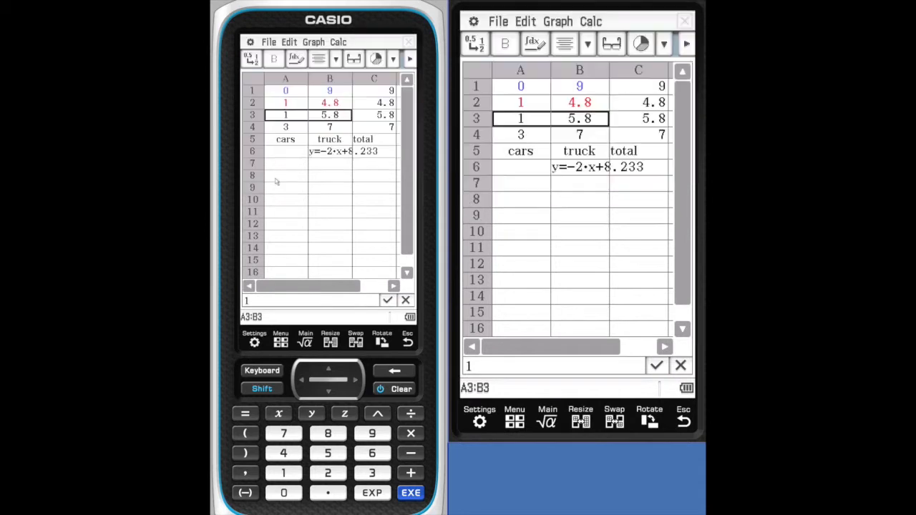
- Set the character color of cells A4:B4 to Cyan
click(279, 127)
drag(280, 127, 338, 134)
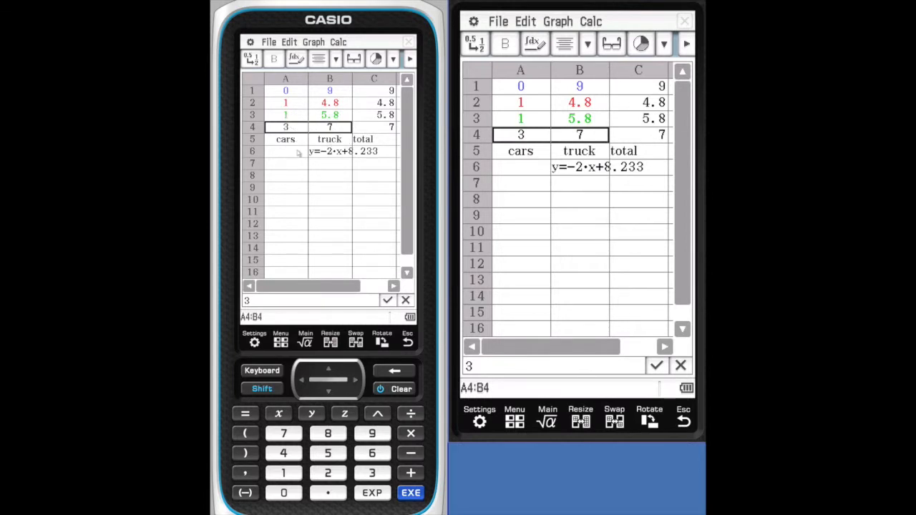
click(294, 45)
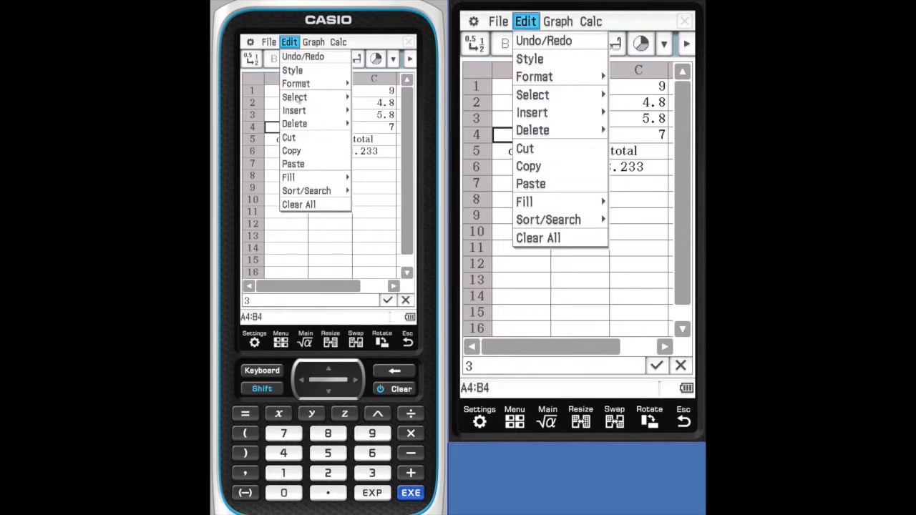
click(293, 70)
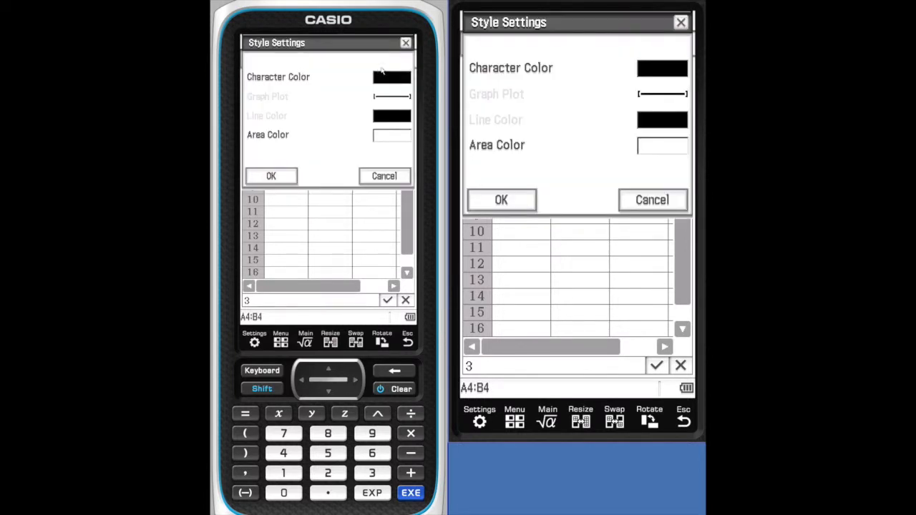
click(385, 79)
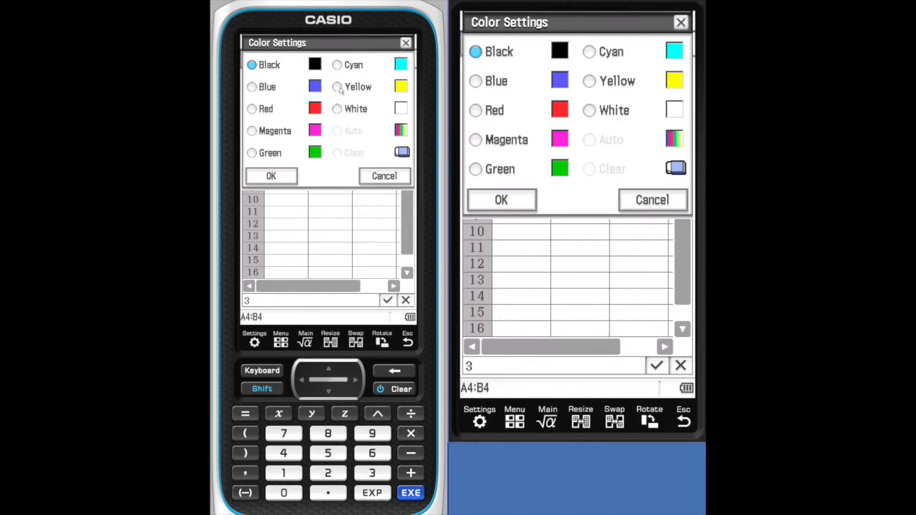
click(337, 65)
click(281, 172)
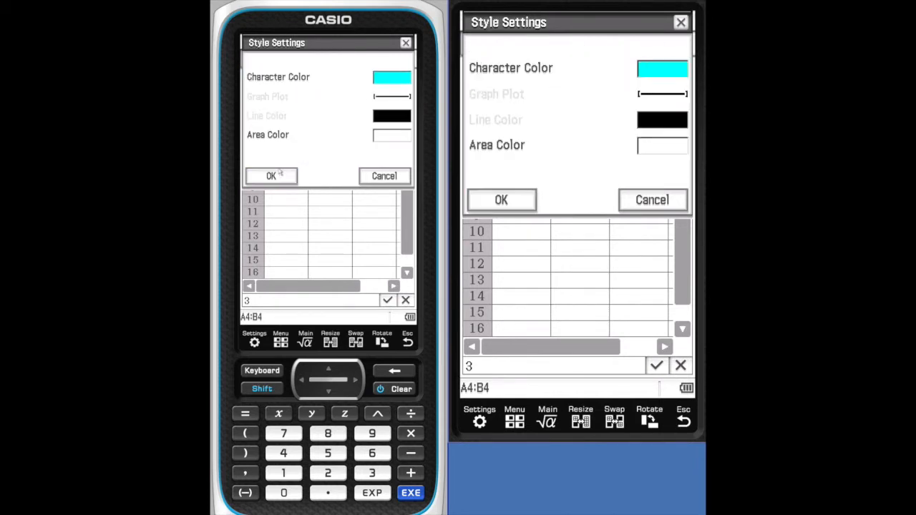
click(290, 176)
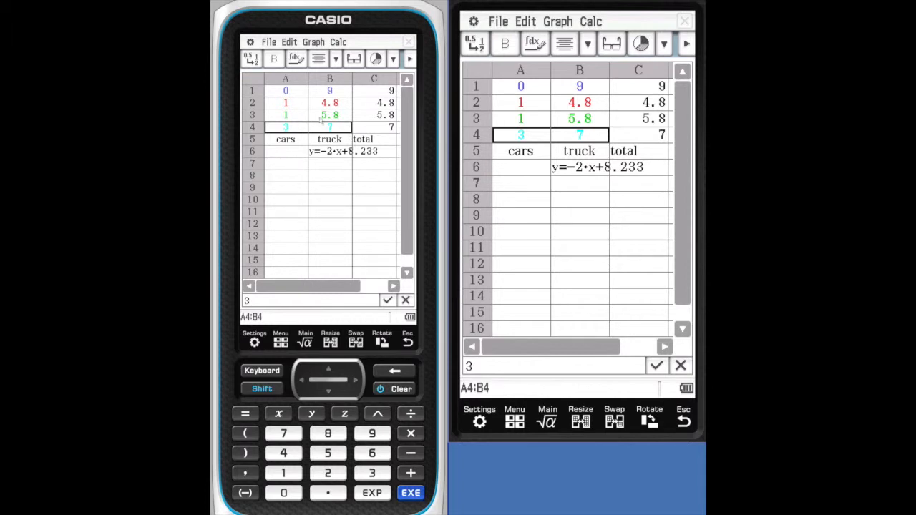
- Graph the data in cells A1:B4 as a pie chart
drag(281, 92, 326, 129)
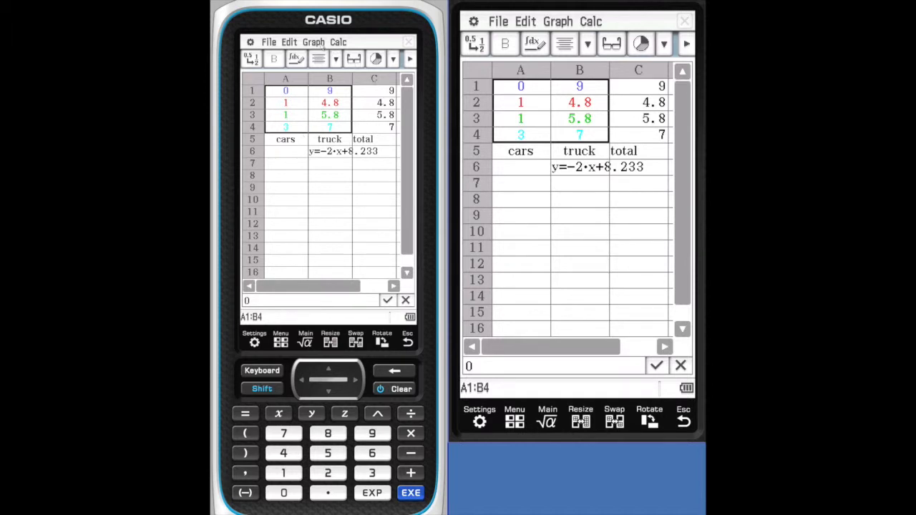
click(297, 45)
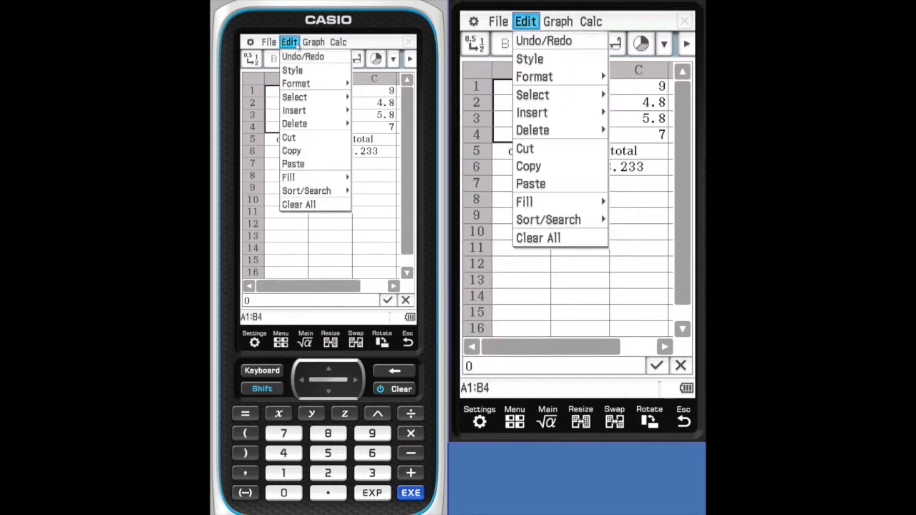
click(297, 84)
click(337, 84)
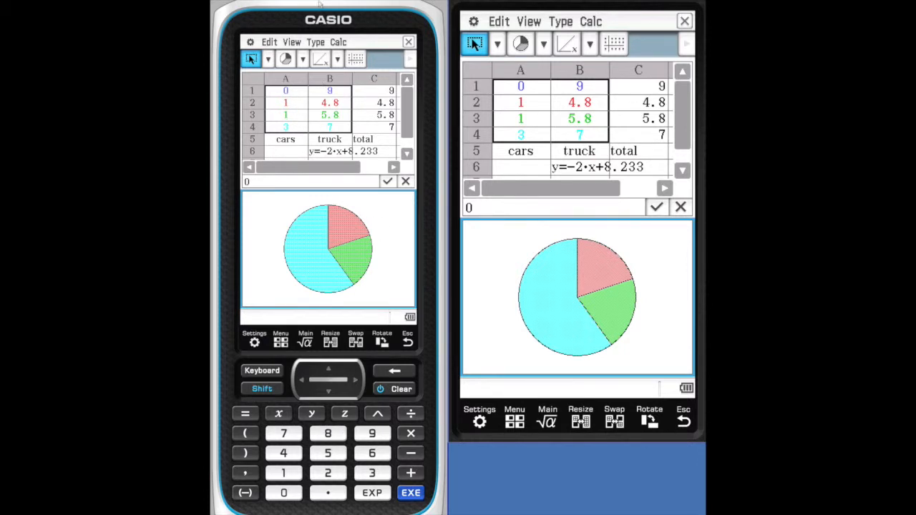
- Change the pie chart to a scatter plot and examine its plotted points
click(303, 60)
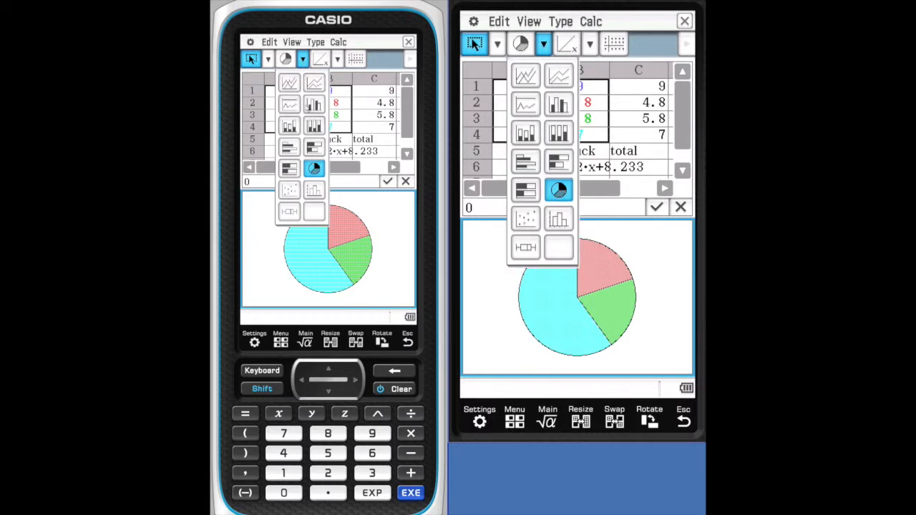
click(291, 192)
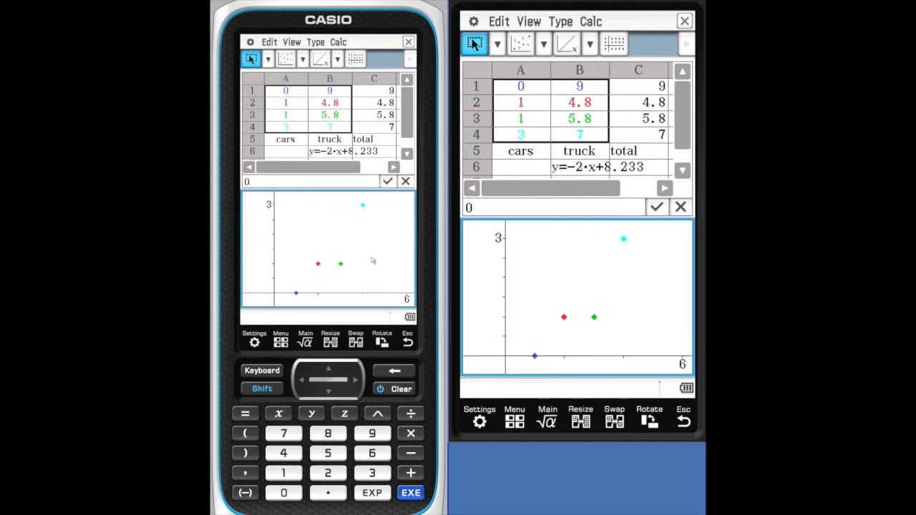
click(296, 294)
click(318, 265)
click(342, 264)
click(362, 208)
click(357, 60)
click(356, 59)
click(355, 59)
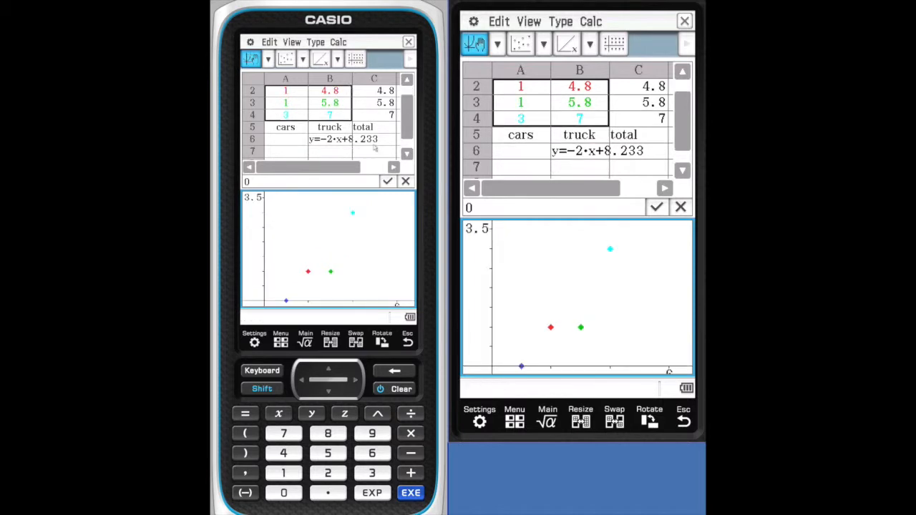
- Return to the spreadsheet at cell A6 and enlarge it to fill the calculator screen
click(373, 149)
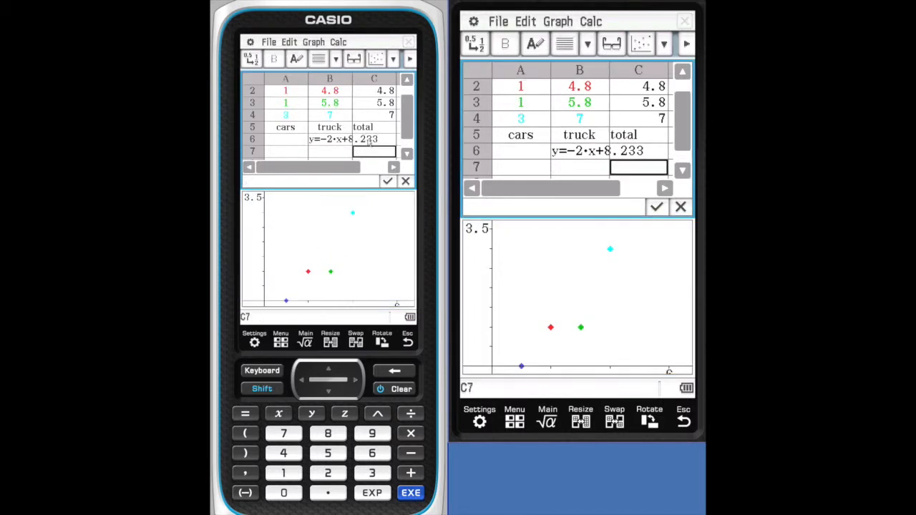
click(299, 143)
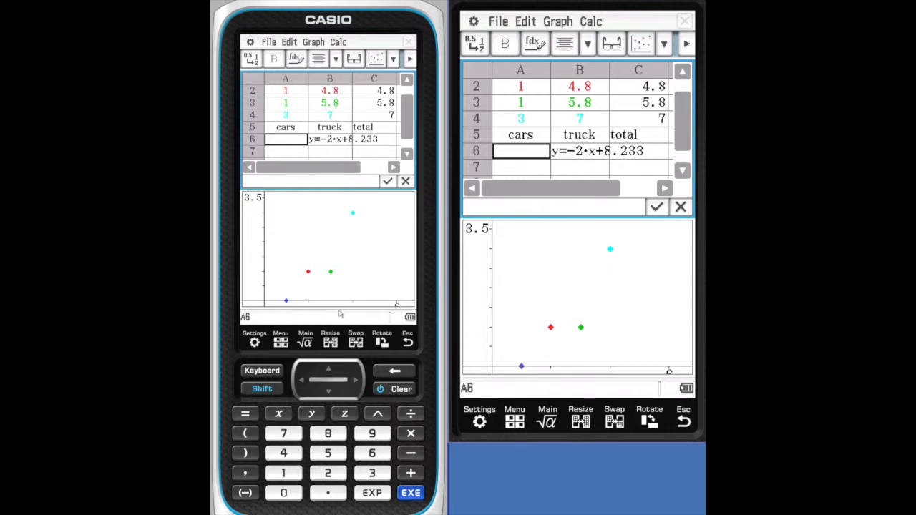
click(330, 342)
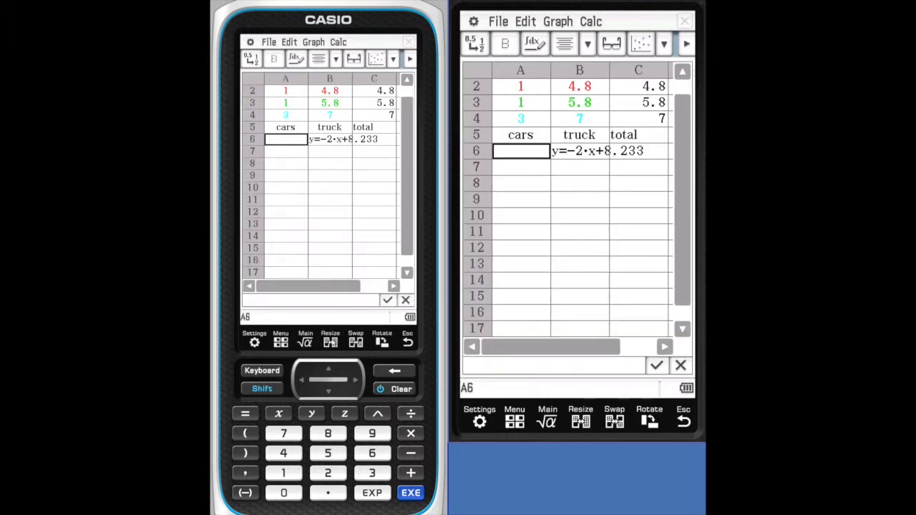
- Delete the regression equation from cell B6
click(338, 141)
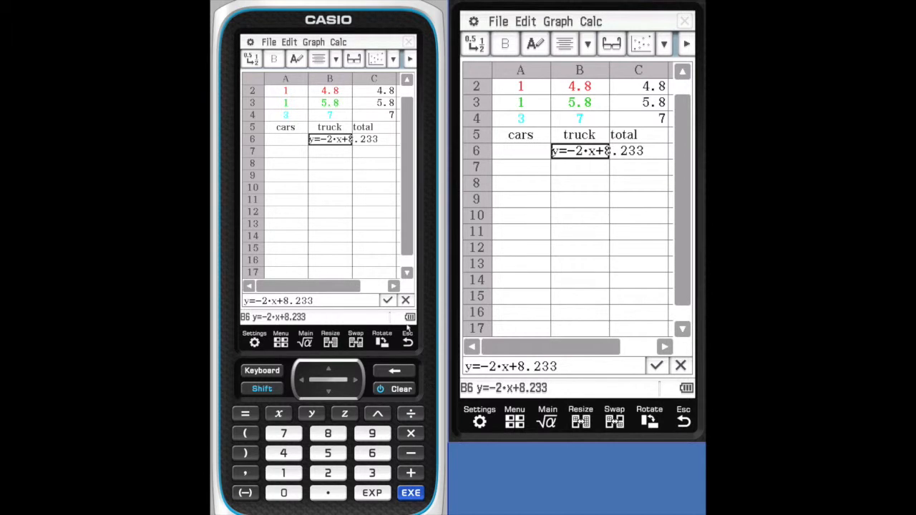
click(289, 41)
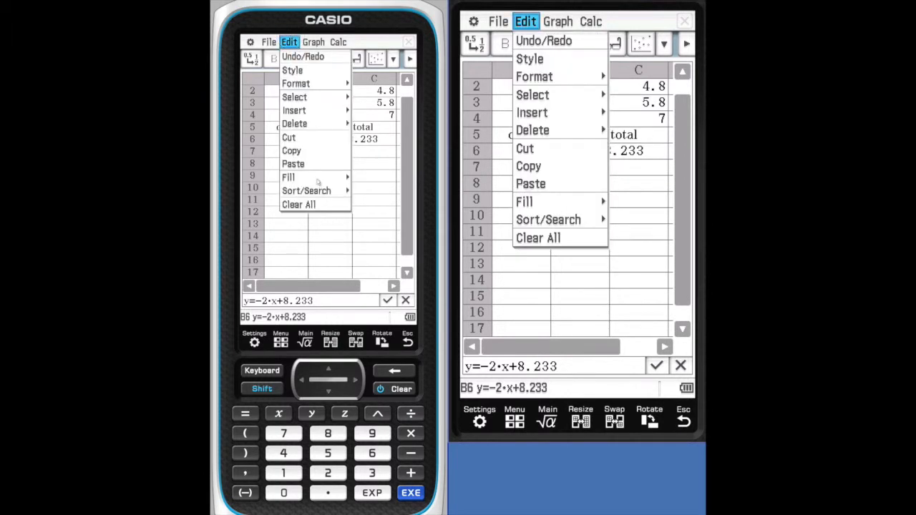
click(315, 126)
click(363, 124)
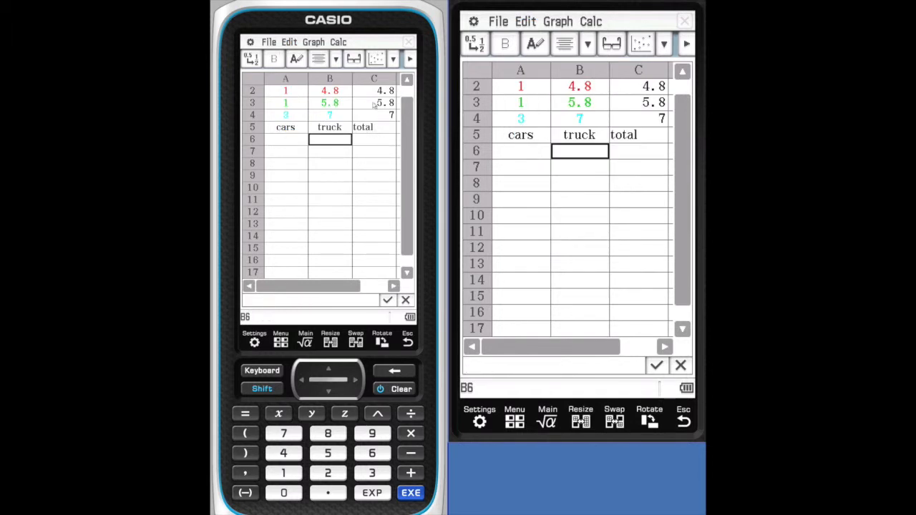
- Delete the text labels in cells A5:C5
drag(371, 126, 298, 127)
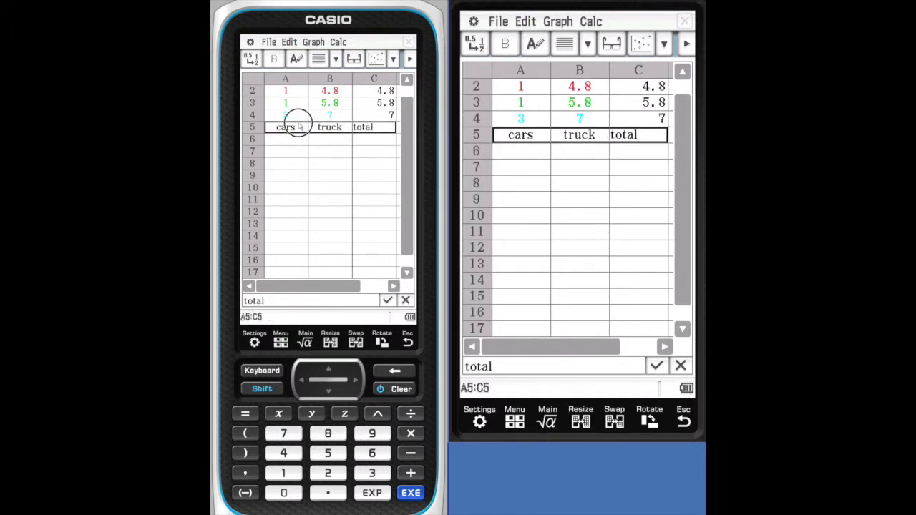
click(290, 43)
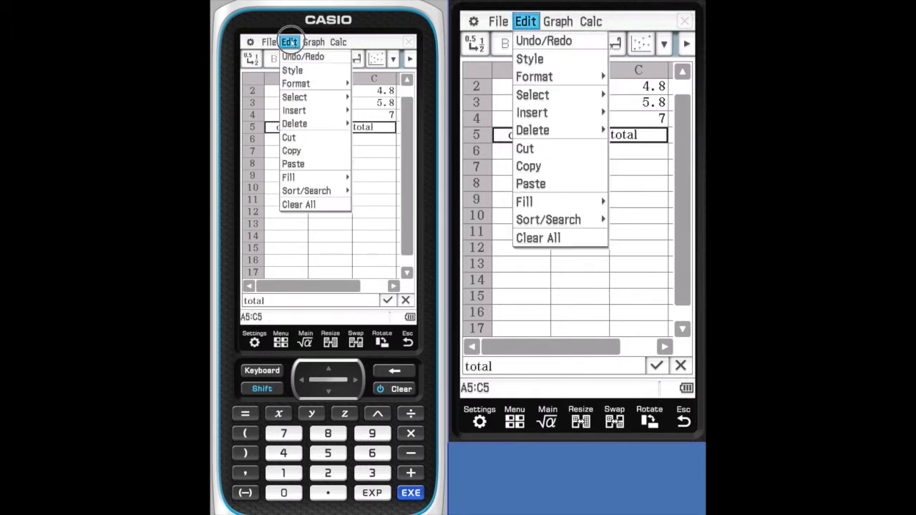
click(313, 123)
click(356, 124)
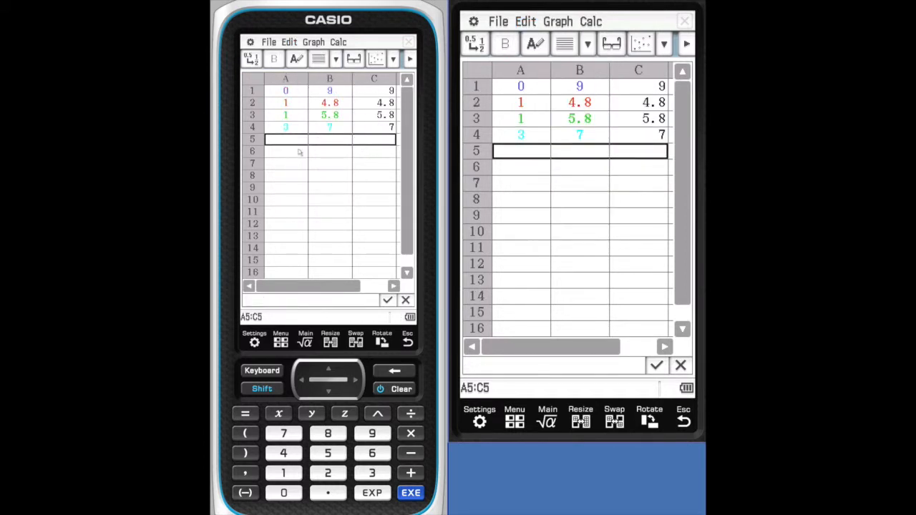
- Set the character color of cells A1:B4 to black
drag(278, 92, 317, 129)
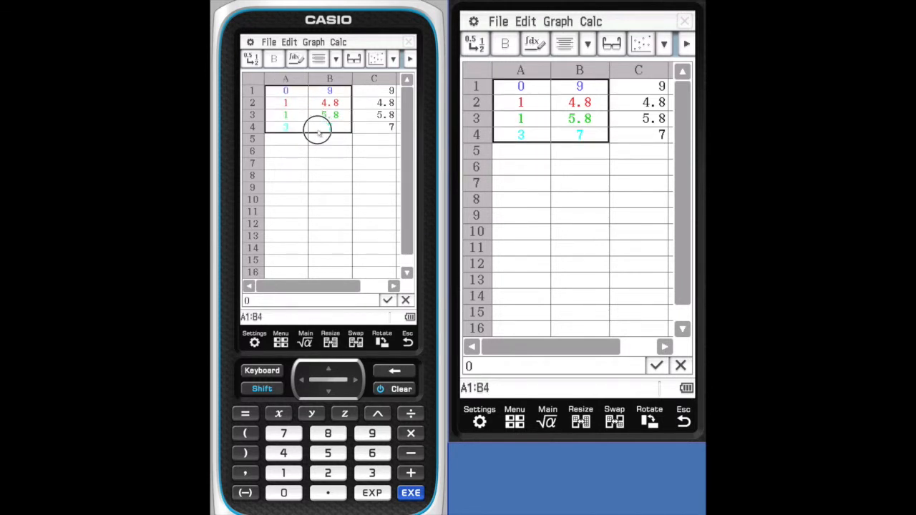
click(289, 43)
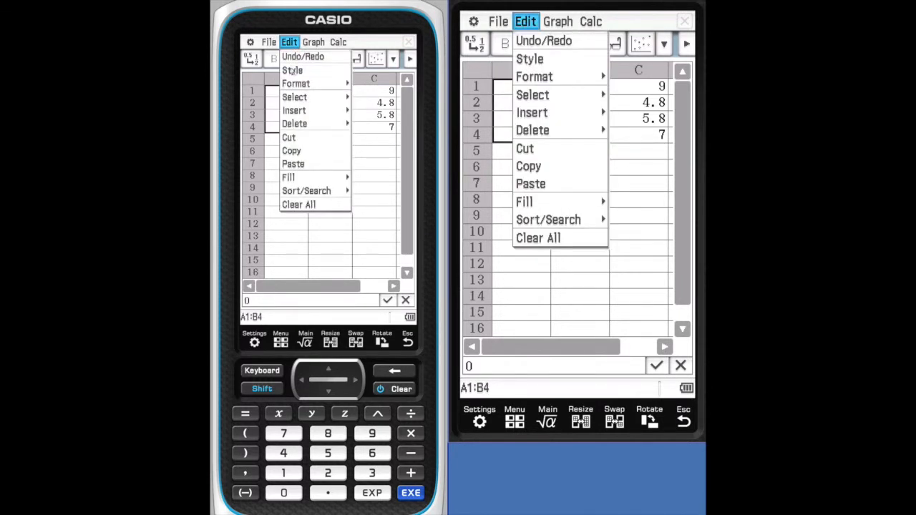
click(292, 70)
click(387, 85)
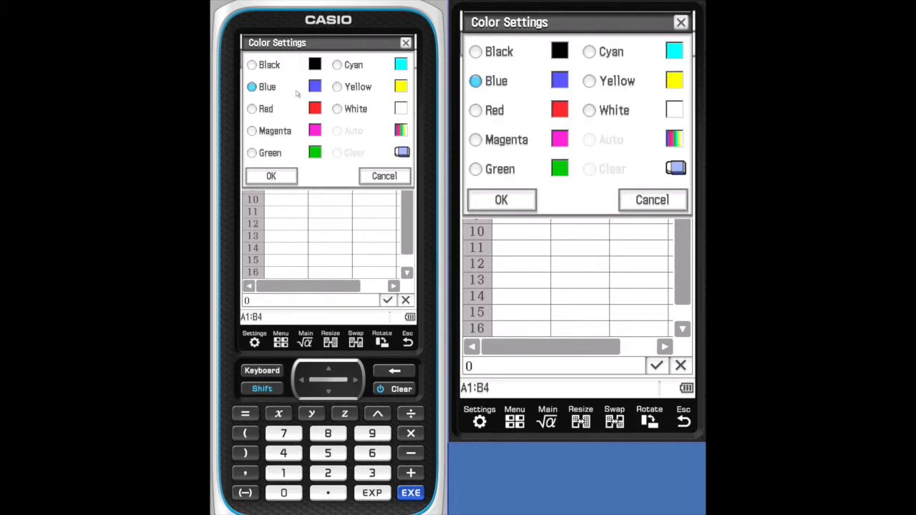
click(252, 65)
click(274, 175)
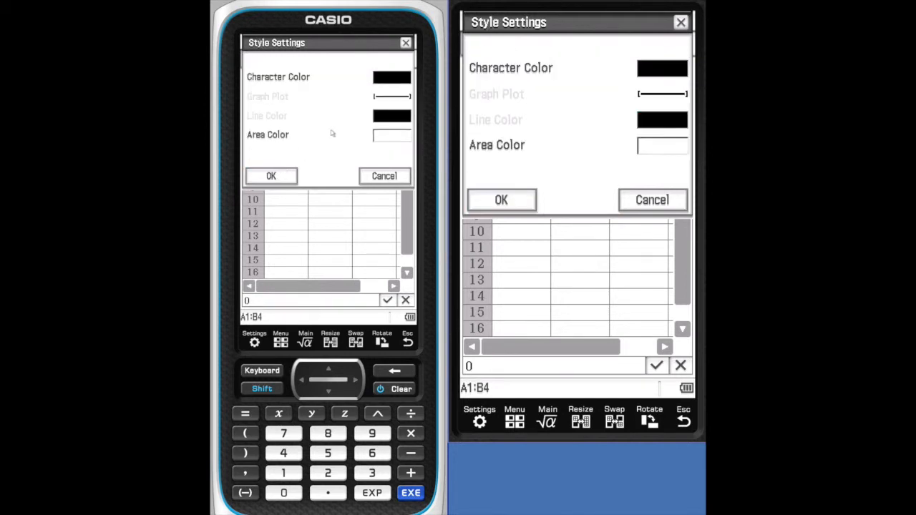
click(293, 177)
- Plot cells A1:B4 as a scatter graph and enlarge the graph to fill the calculator screen
click(293, 45)
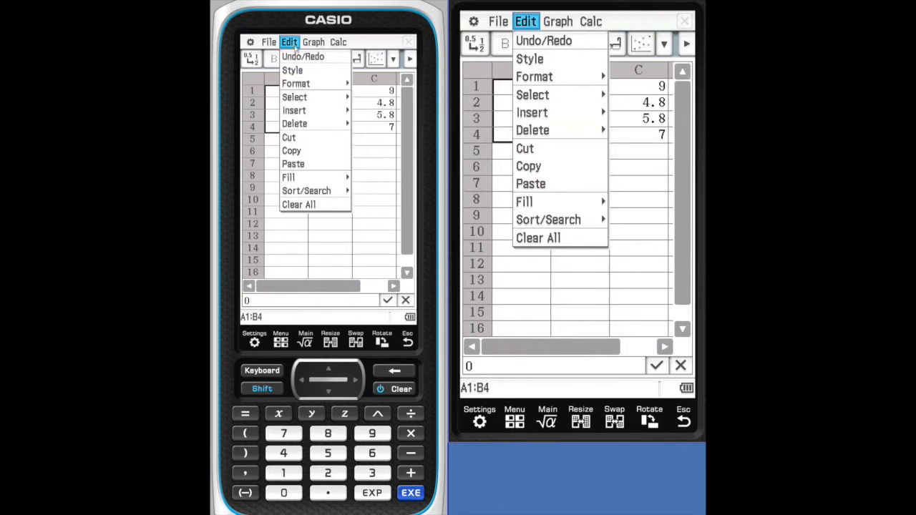
click(315, 83)
click(333, 84)
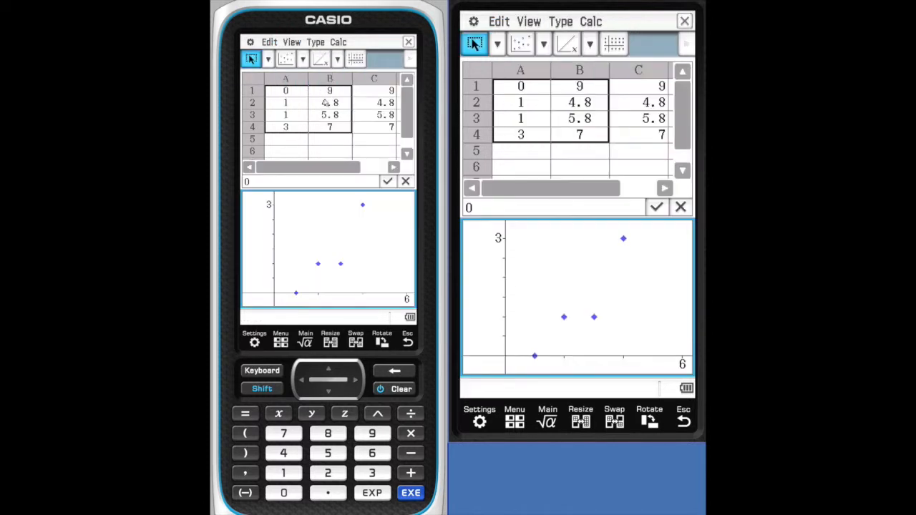
click(364, 153)
click(338, 215)
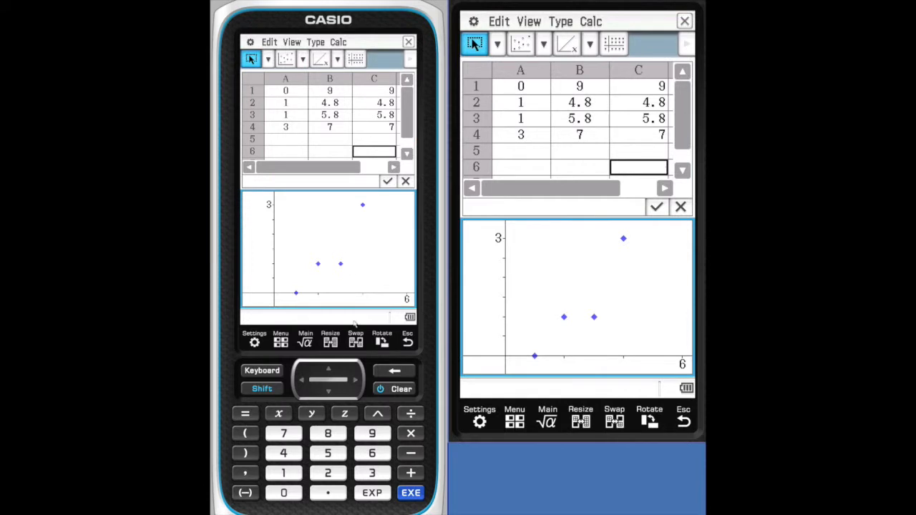
click(341, 340)
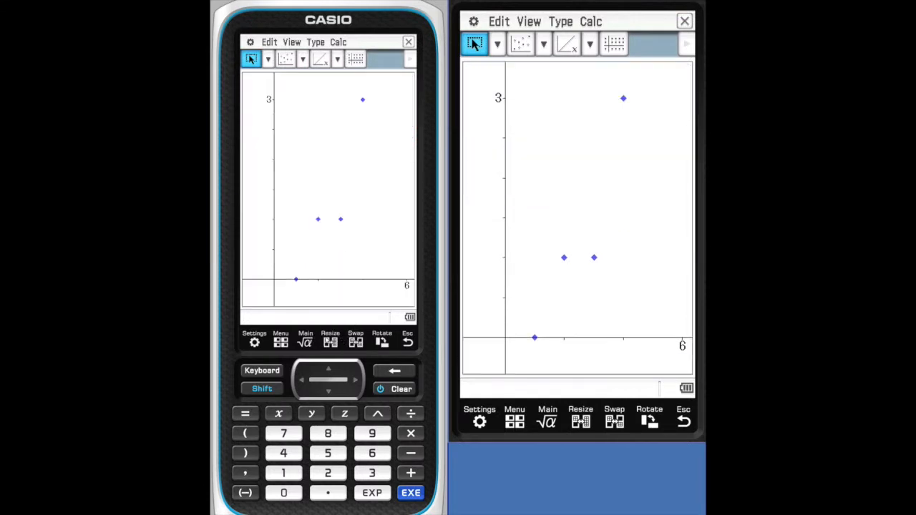
- Bring back the spreadsheet at cell B6 and show it at full screen size
click(330, 340)
click(328, 151)
click(339, 344)
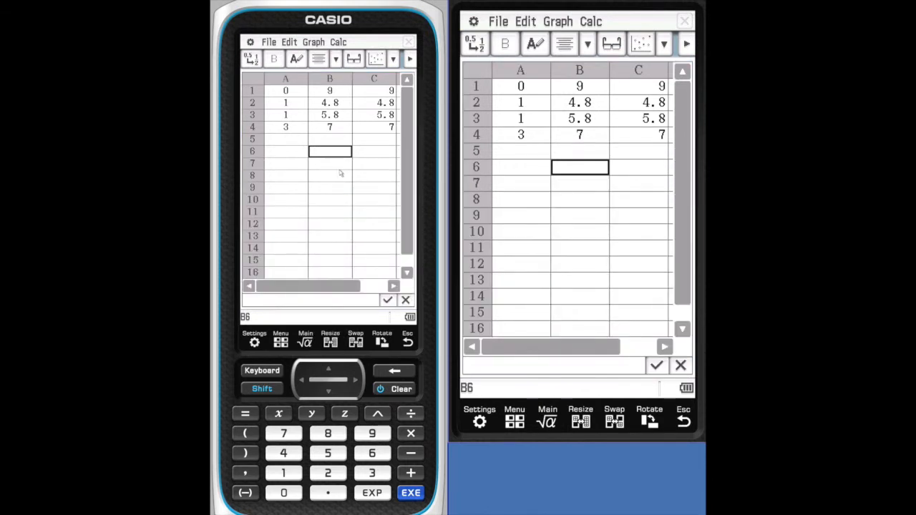
- Enter the formula =mean(A1:A4) in cell A6, inserting the mean function from the function catalog
click(303, 155)
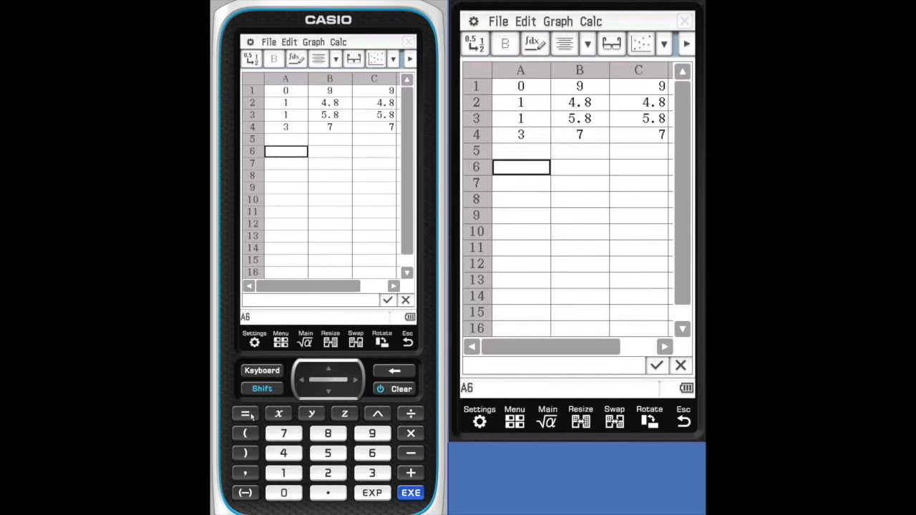
click(246, 414)
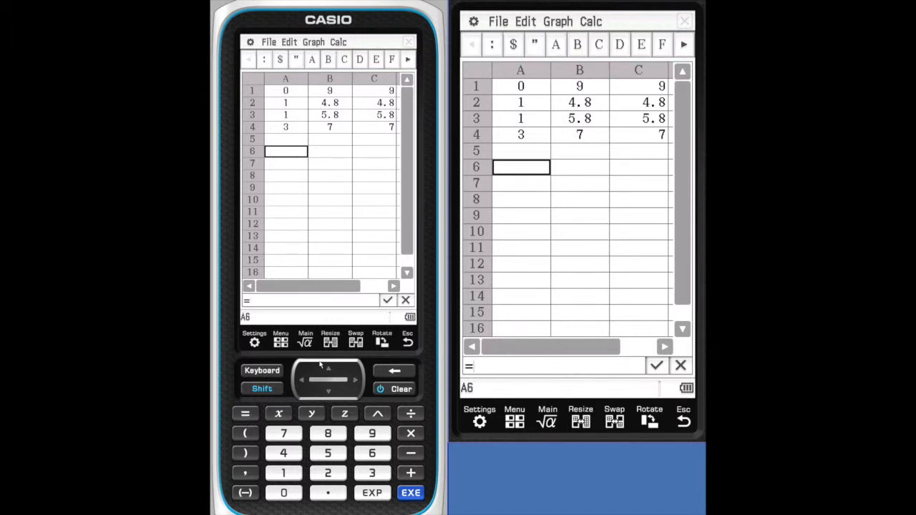
click(262, 370)
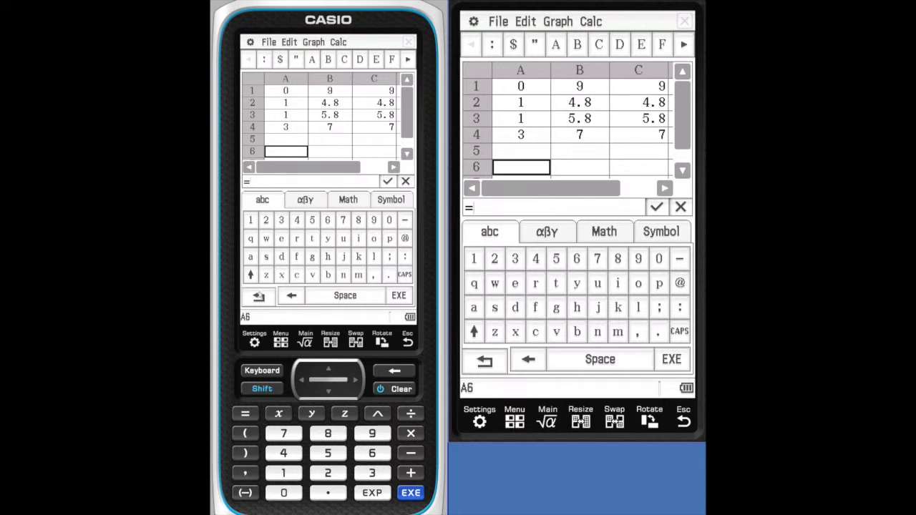
click(259, 296)
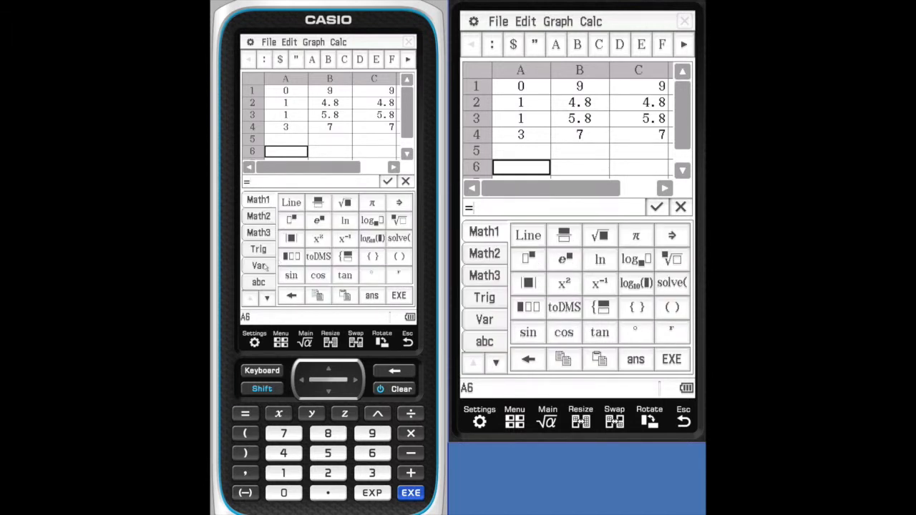
click(269, 299)
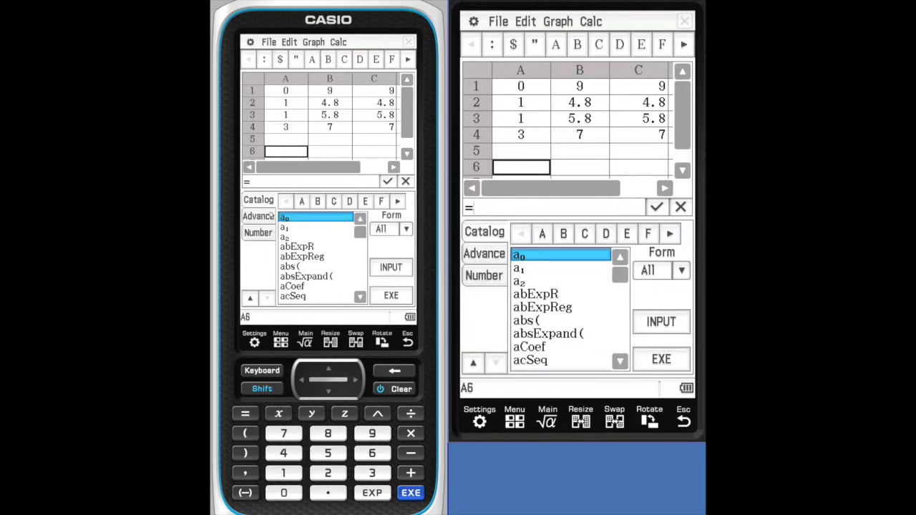
click(398, 202)
click(397, 204)
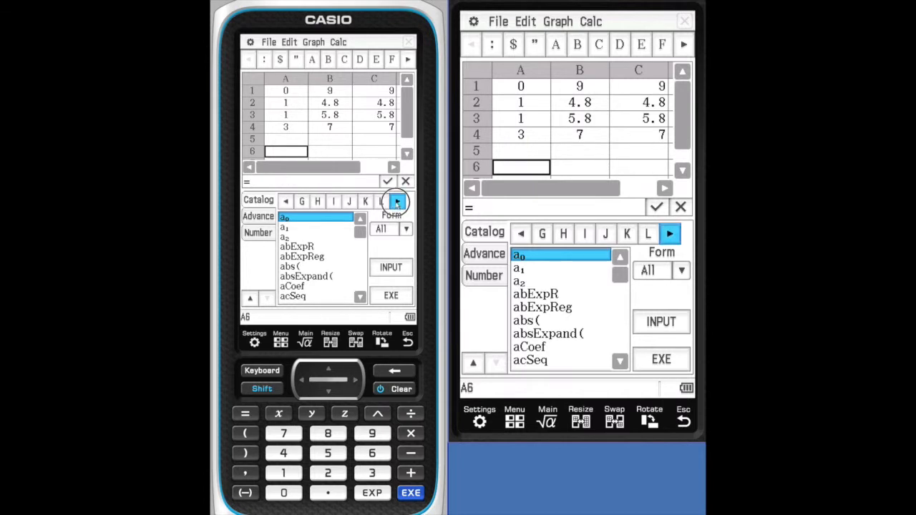
click(302, 202)
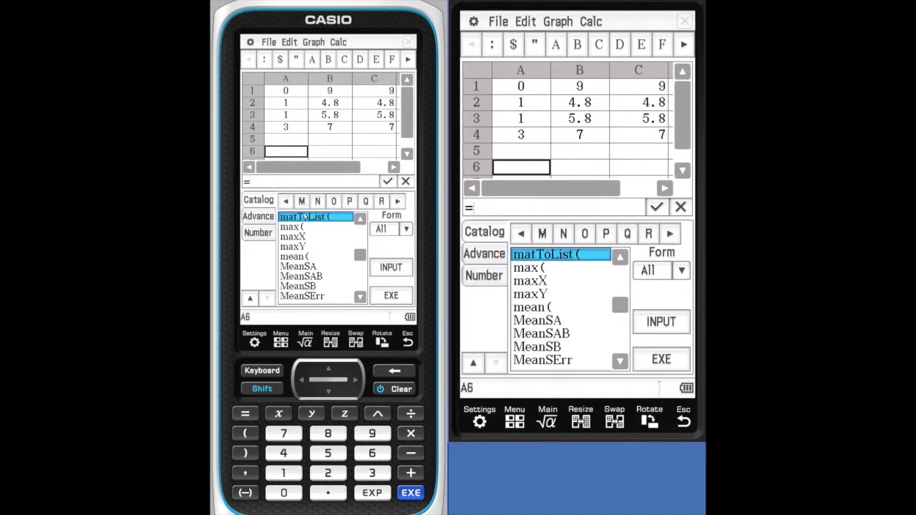
click(304, 257)
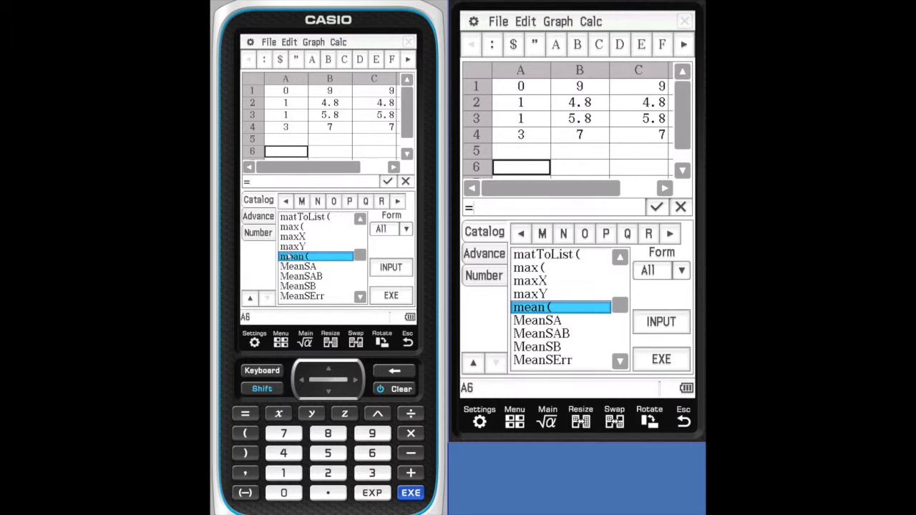
double_click(291, 259)
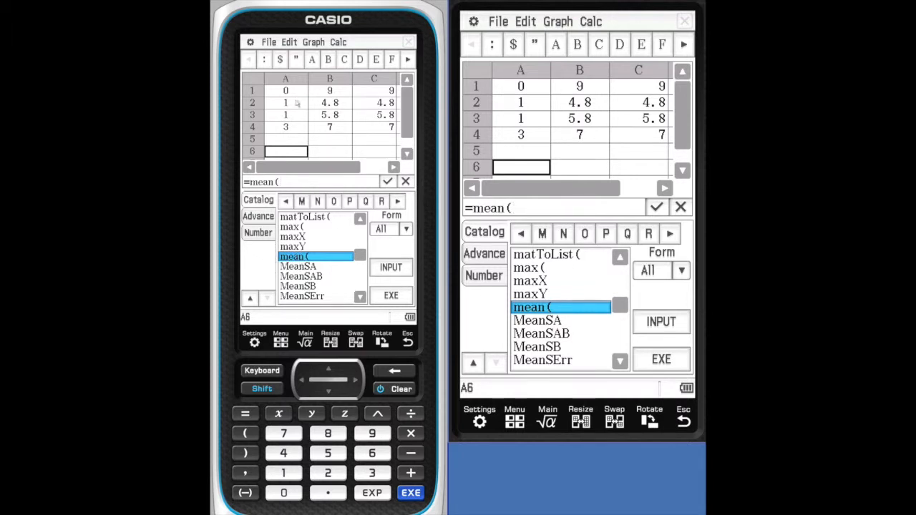
drag(296, 91, 295, 127)
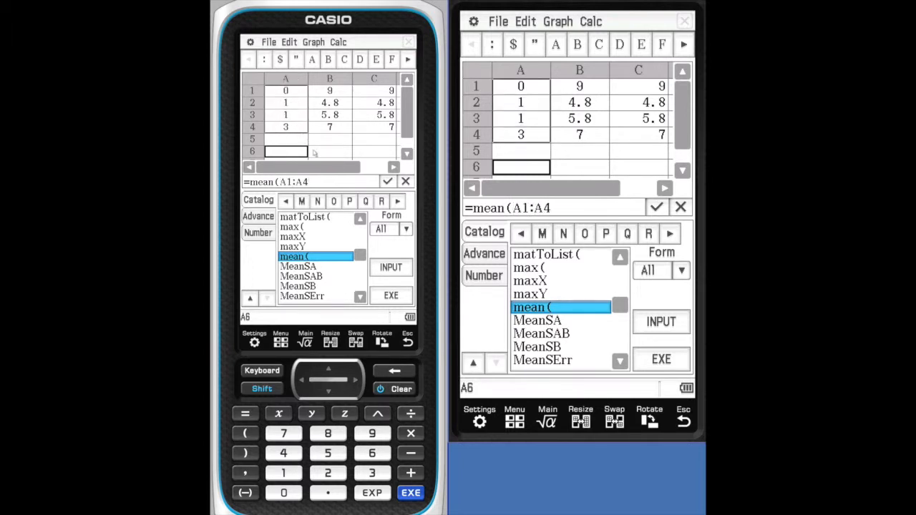
click(393, 296)
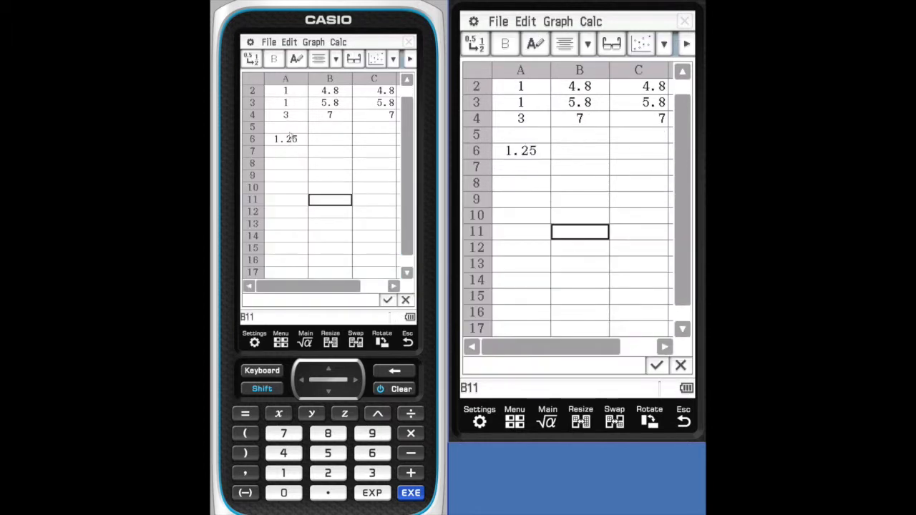
- Label cell A5 with the text "mean", using text input mode
click(291, 128)
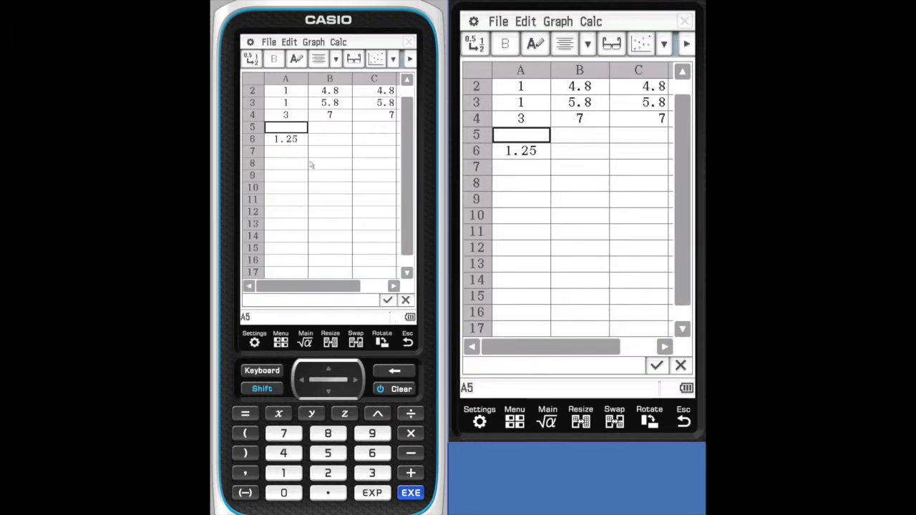
click(302, 62)
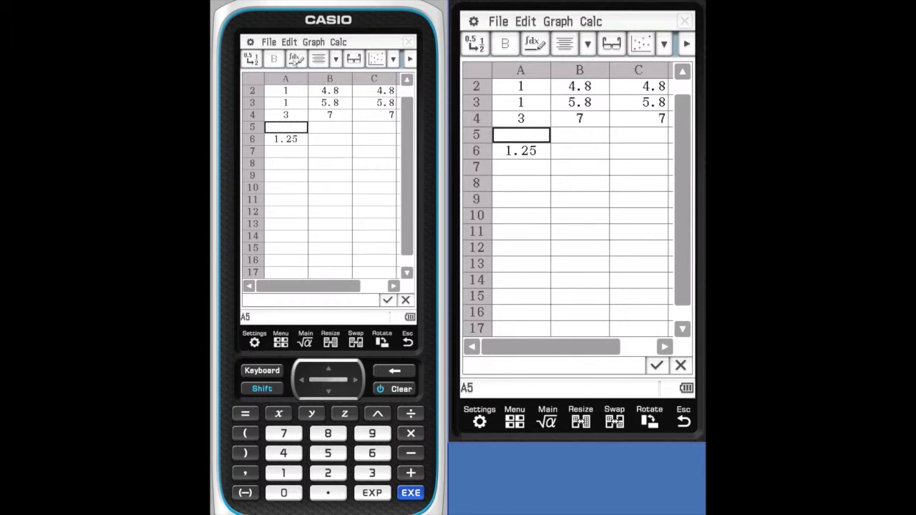
click(299, 61)
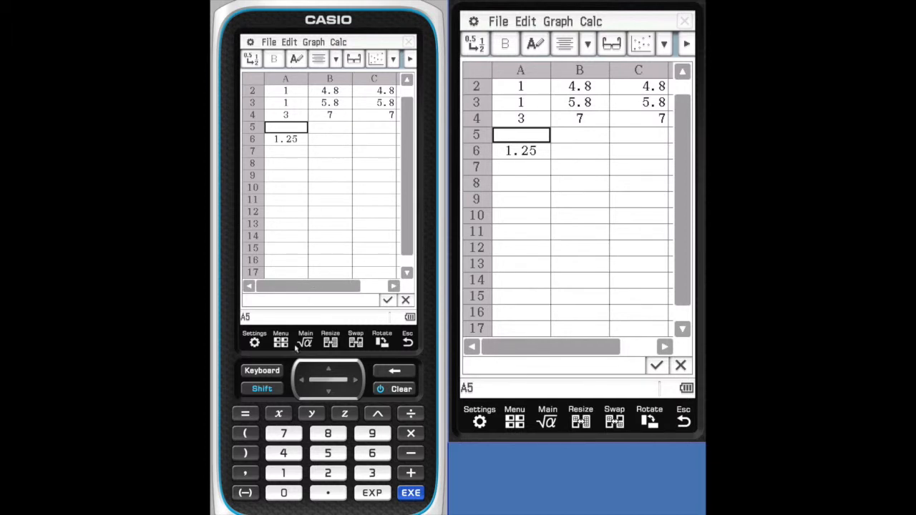
click(280, 370)
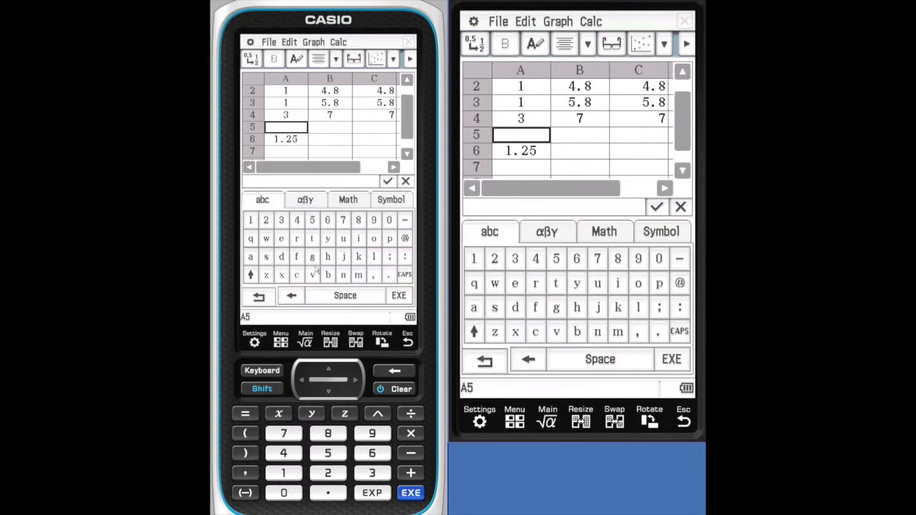
click(358, 275)
click(279, 238)
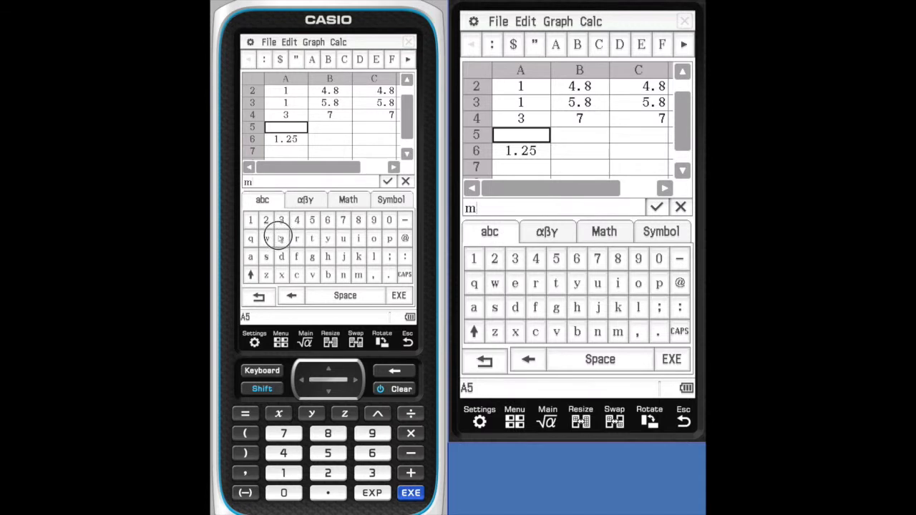
click(252, 257)
click(342, 275)
click(399, 294)
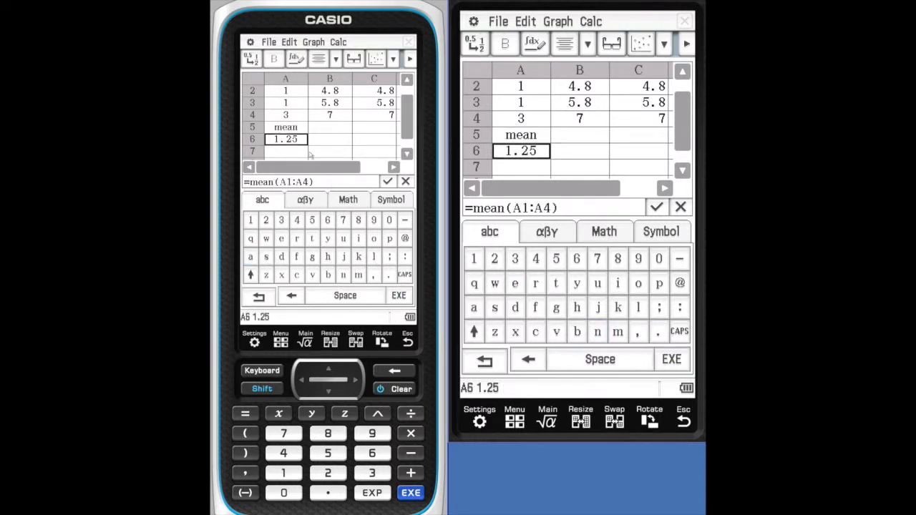
- Calculate the one-variable statistics for cells B1:B4
scroll(307, 105, down, 1)
scroll(351, 110, up, 2)
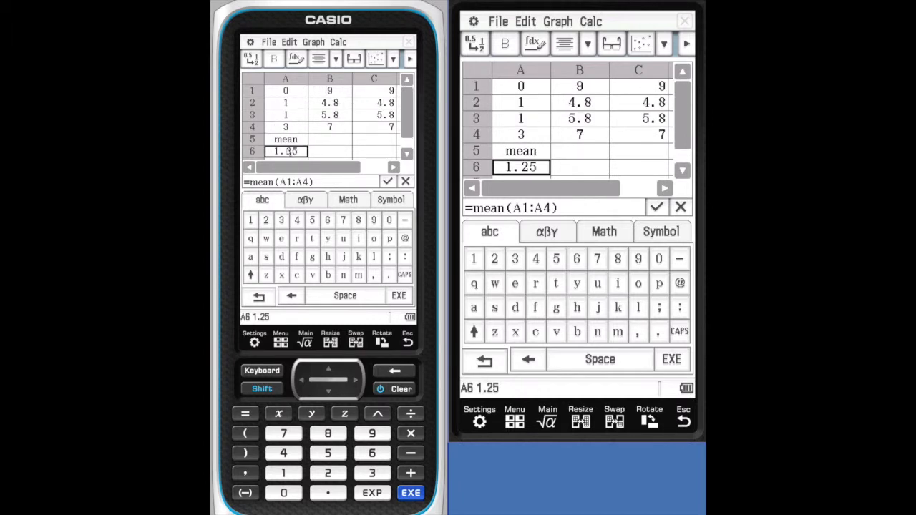
click(339, 151)
click(339, 166)
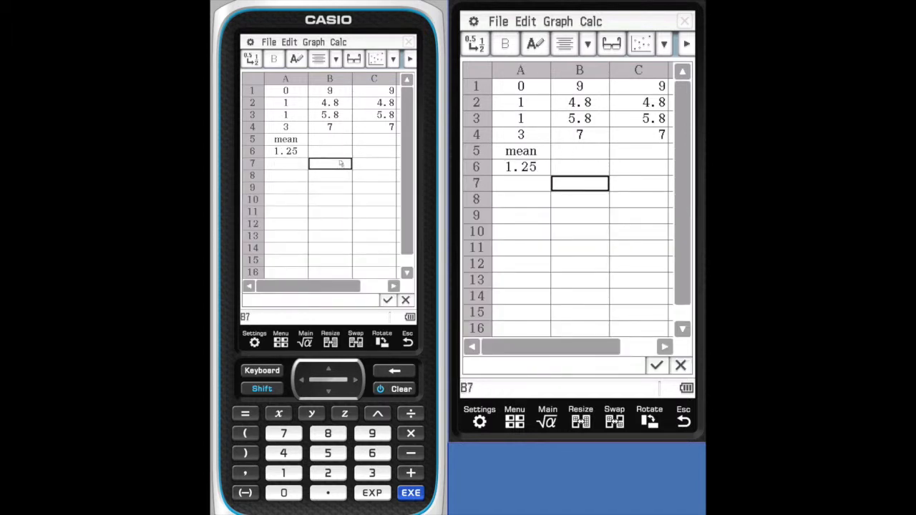
click(331, 90)
drag(335, 103, 333, 127)
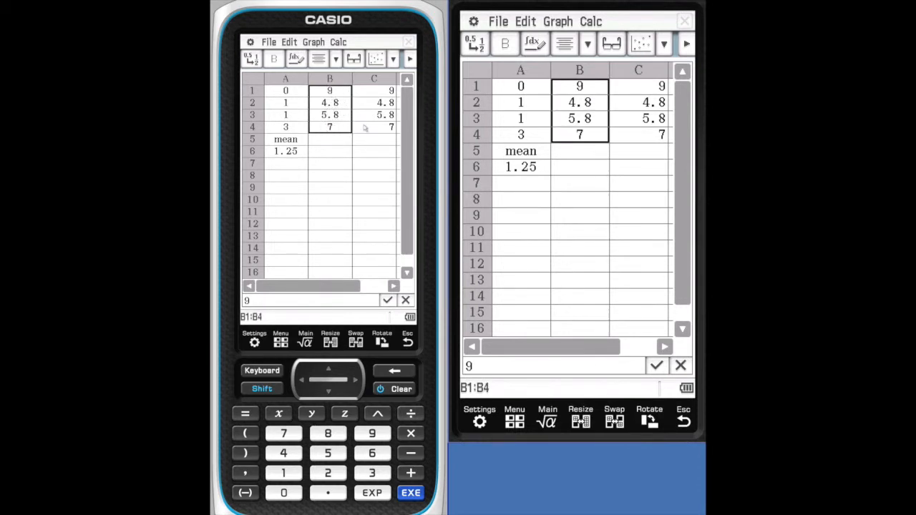
click(338, 42)
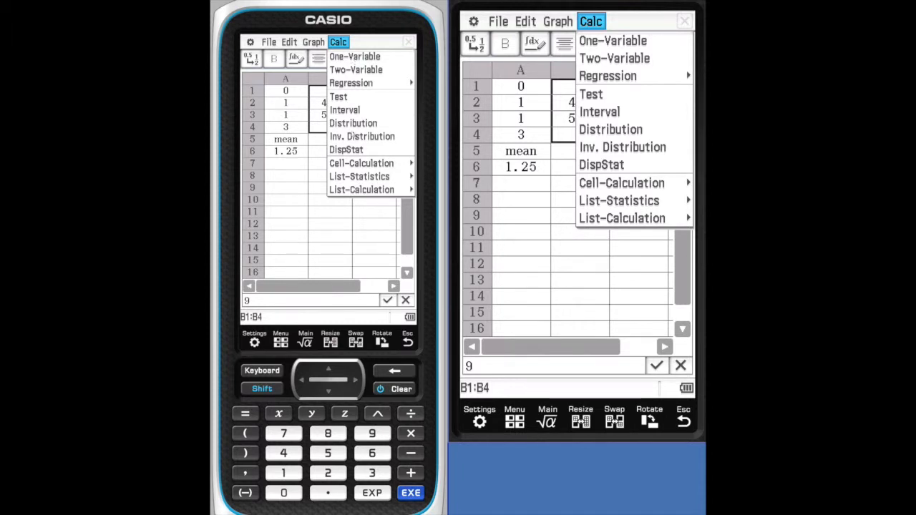
click(376, 177)
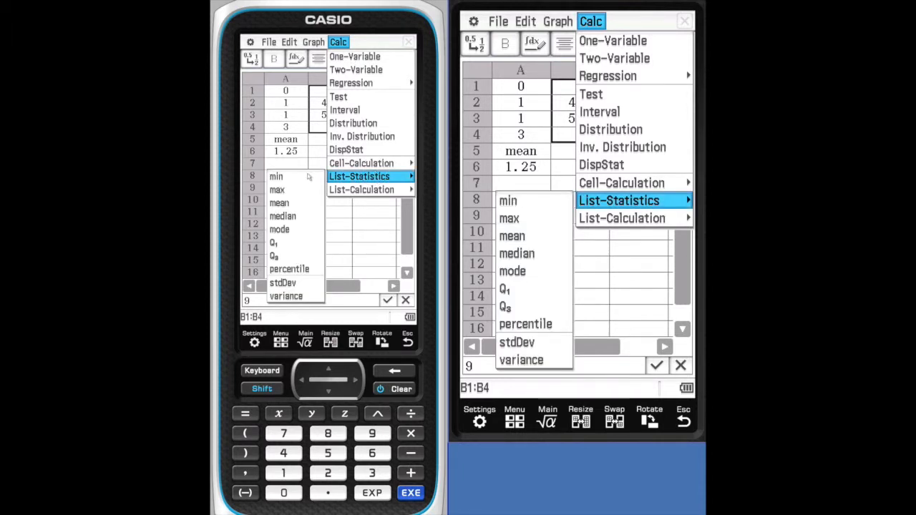
click(355, 57)
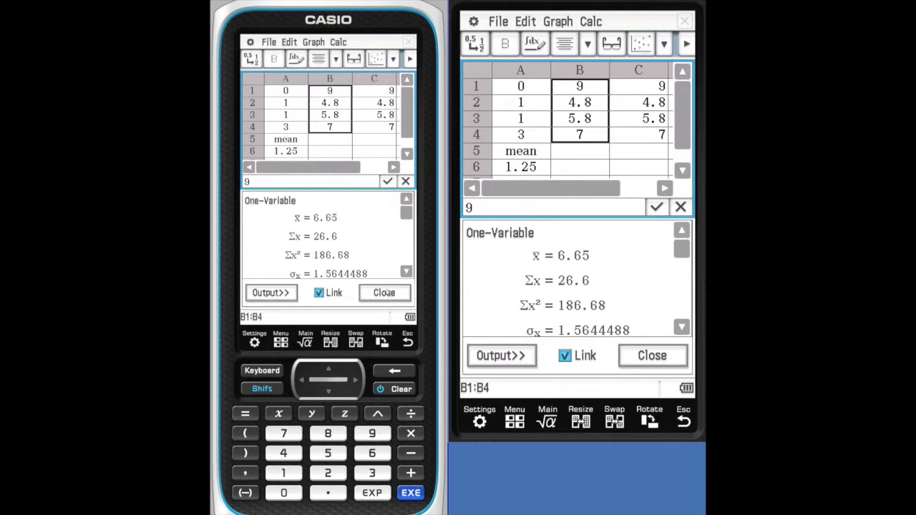
- Review the one-variable statistics and paste them into the spreadsheet, with labels starting at D1 and results at E1
drag(404, 209, 405, 258)
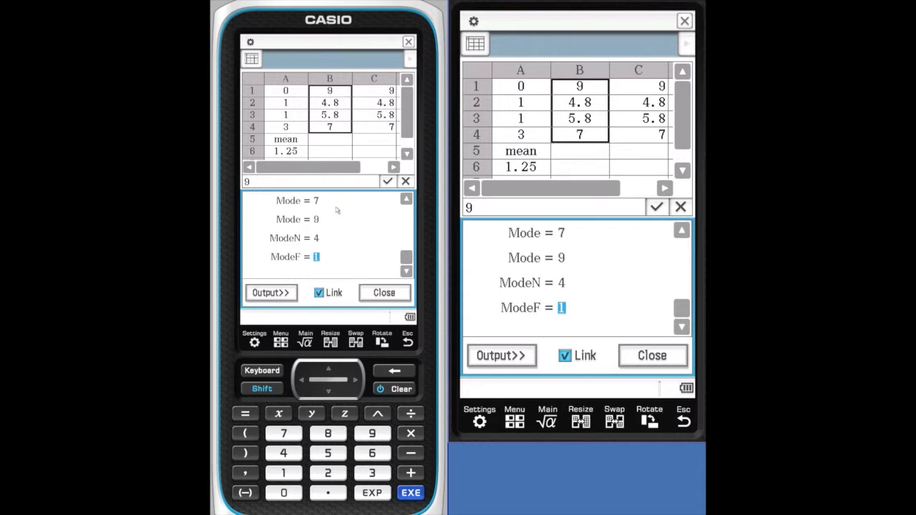
click(271, 293)
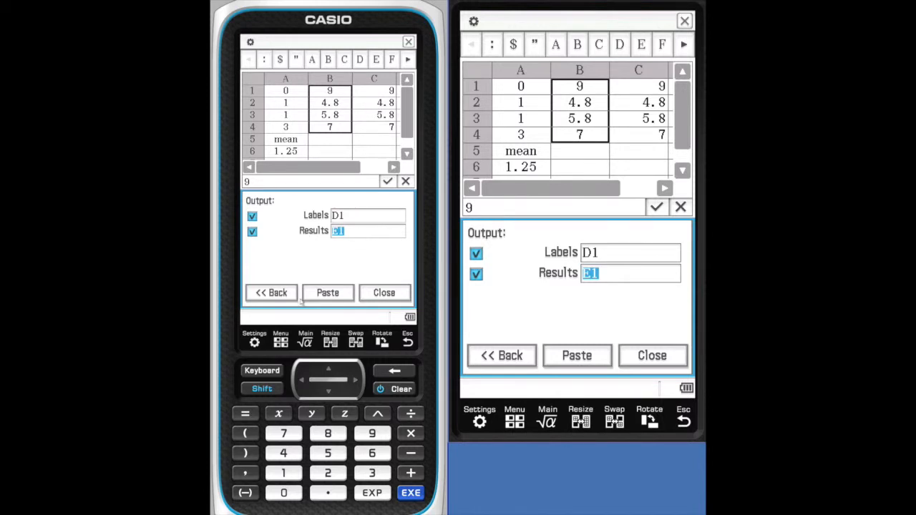
click(335, 294)
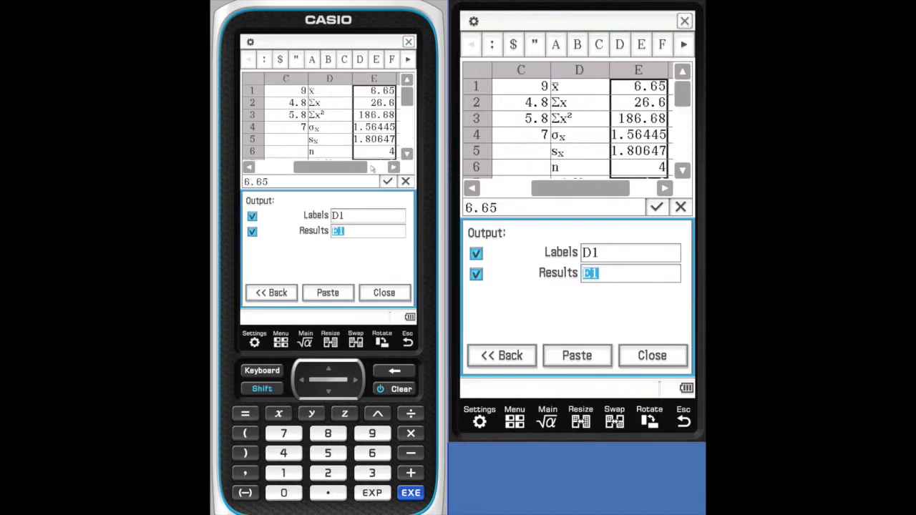
- Select sample ranges in columns B and C, and close the one-variable statistics output
click(302, 143)
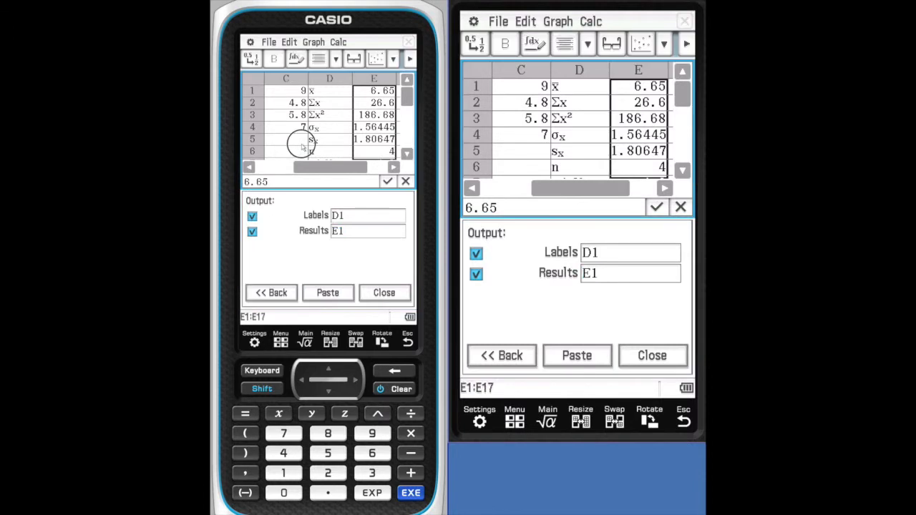
drag(328, 170, 290, 167)
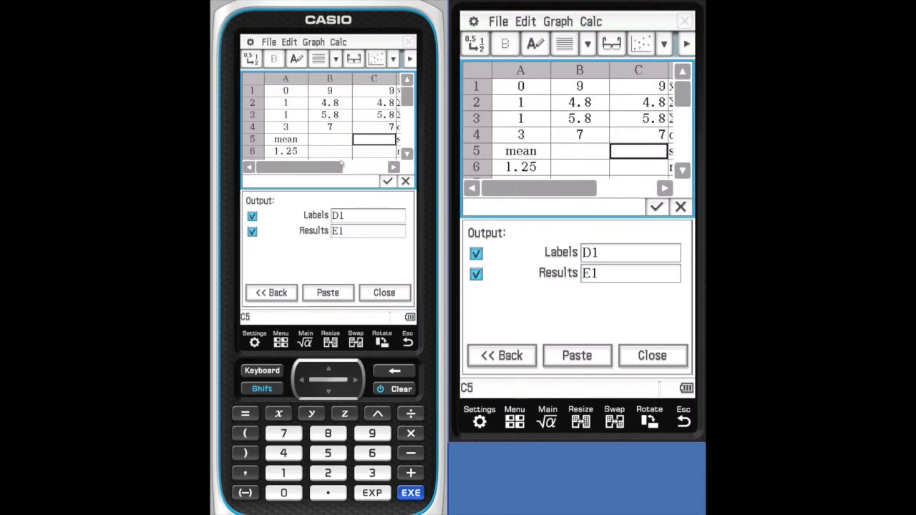
drag(329, 90, 330, 113)
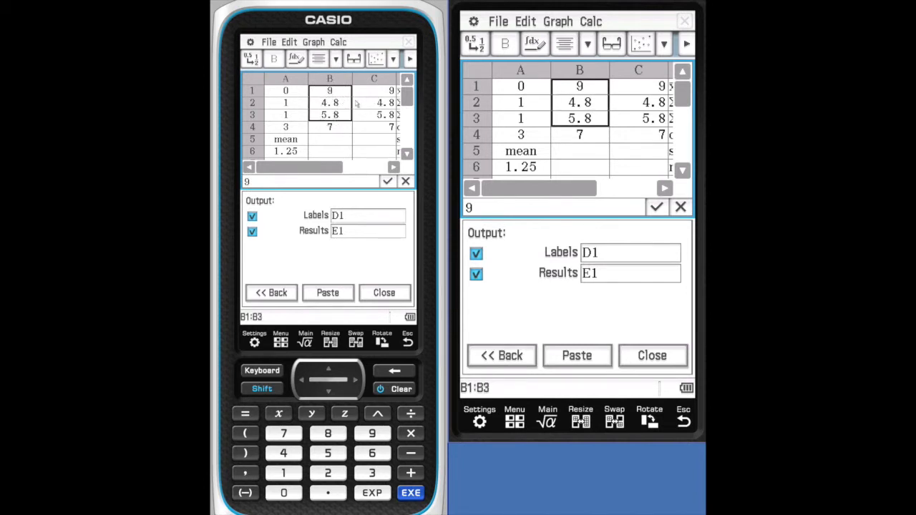
drag(365, 92, 366, 119)
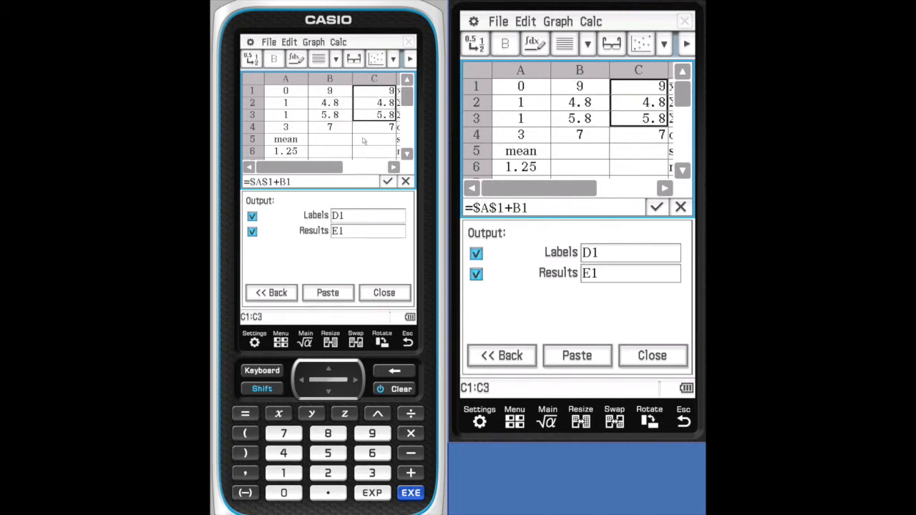
click(364, 141)
drag(315, 104, 369, 105)
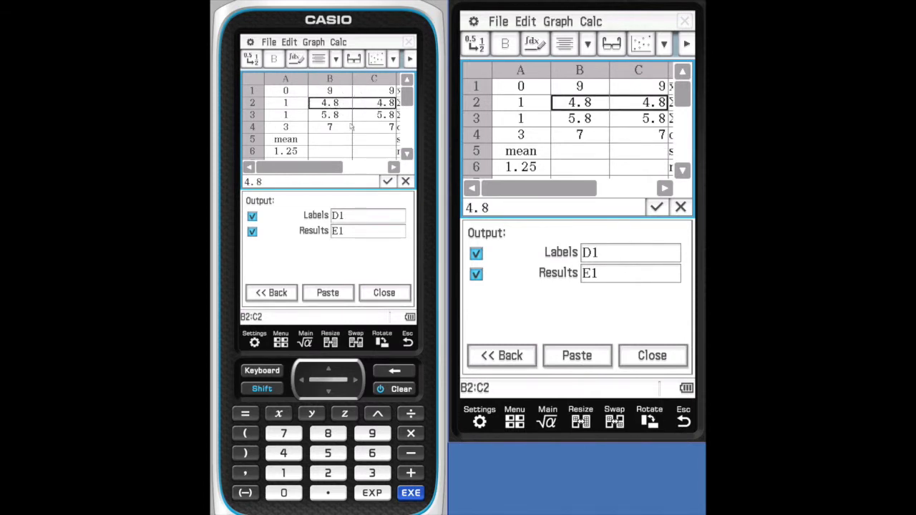
click(636, 356)
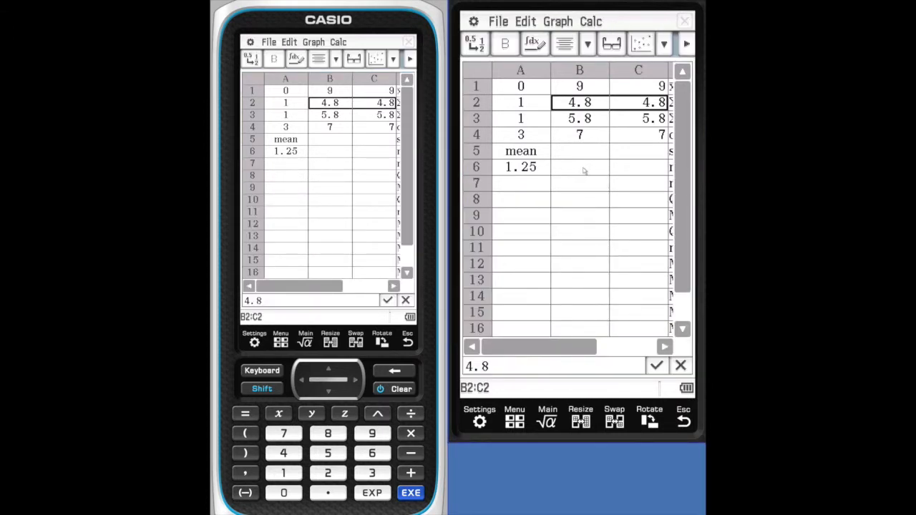
- Enter the formula =rand(1,5) in cell B6, inserting the rand function from the function catalog
click(583, 171)
scroll(573, 303, down, 1)
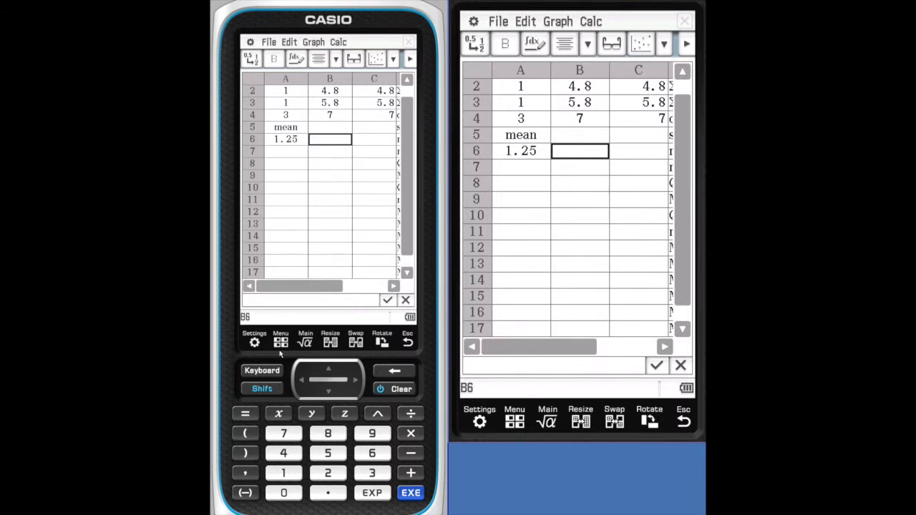
text(=)
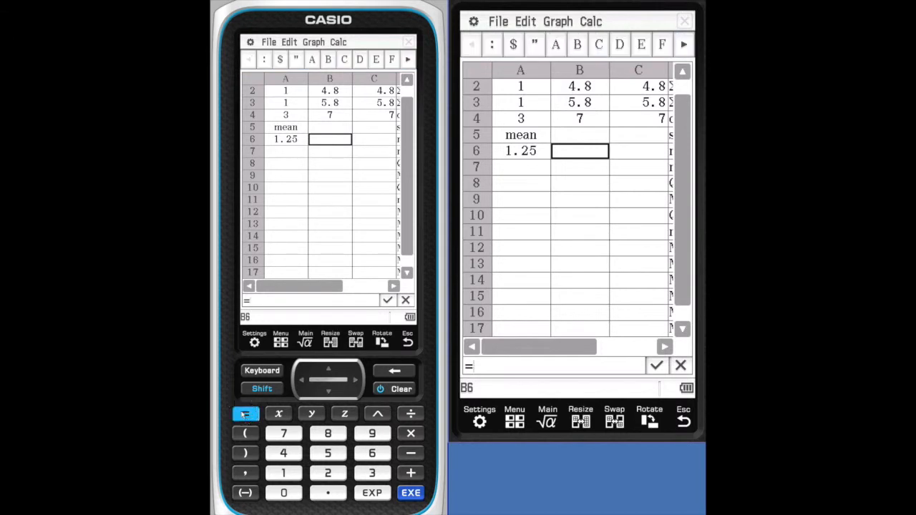
click(281, 372)
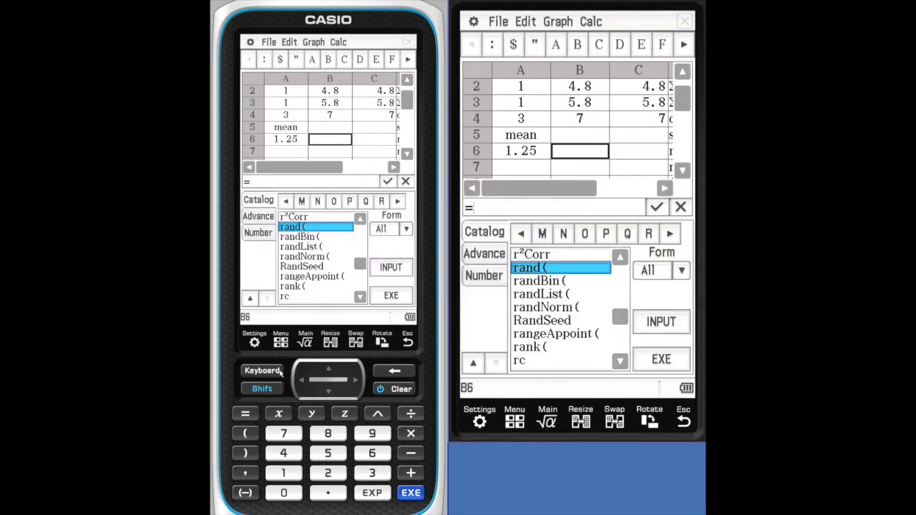
click(327, 228)
click(286, 473)
click(245, 473)
click(323, 457)
click(255, 459)
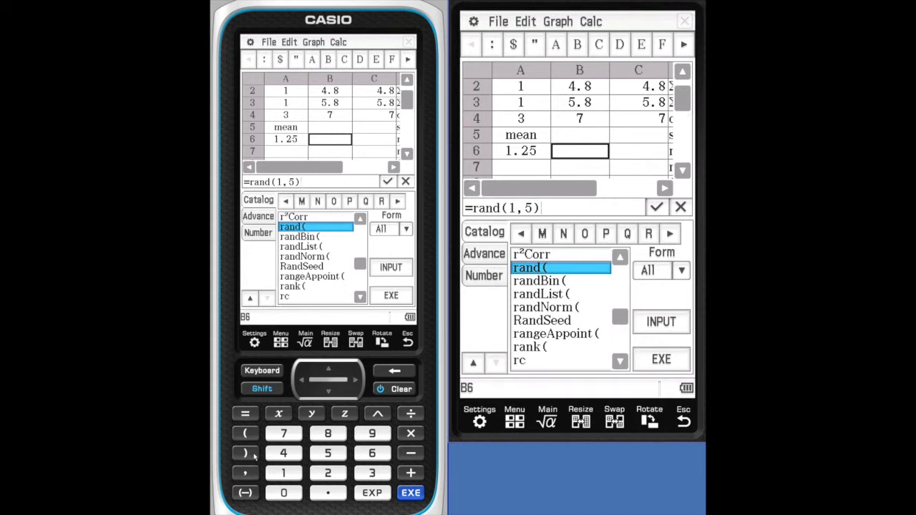
click(413, 492)
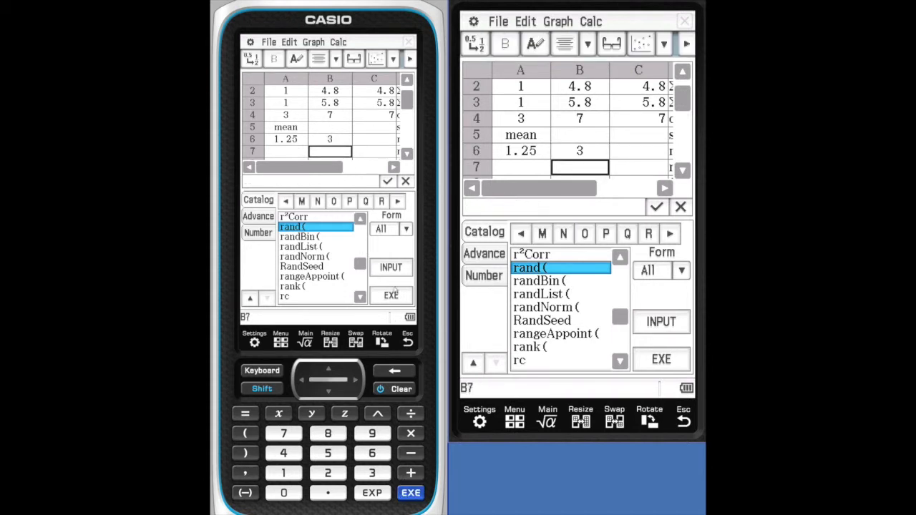
- Fill the range B6:B12 with the formula =rand(1,5)
click(262, 370)
click(329, 140)
drag(329, 141, 313, 219)
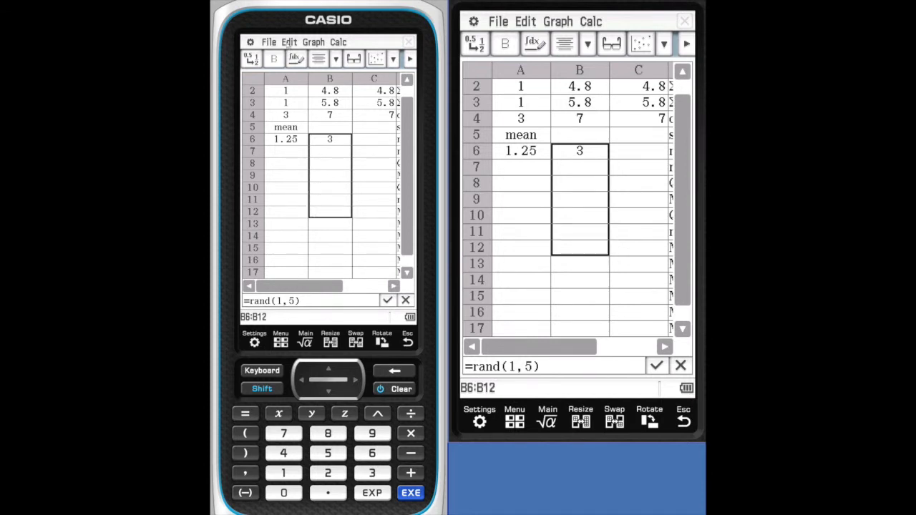
click(289, 41)
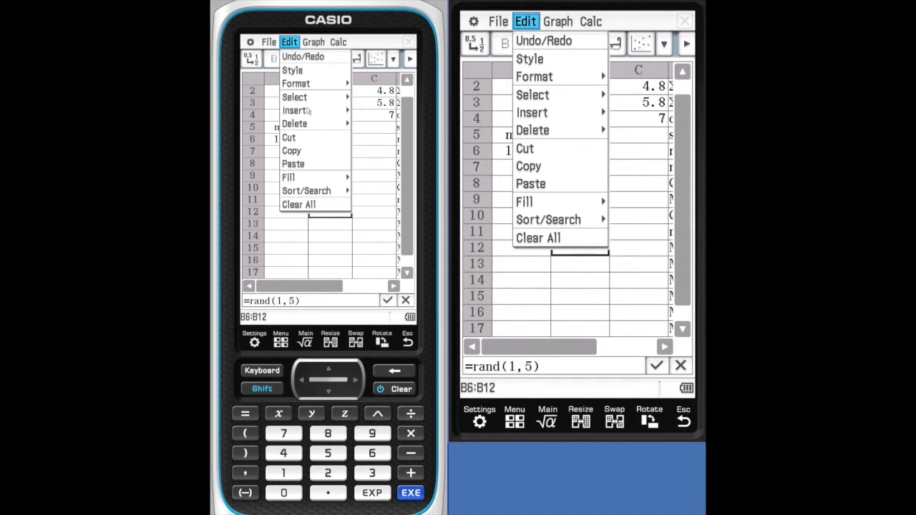
click(305, 177)
click(353, 178)
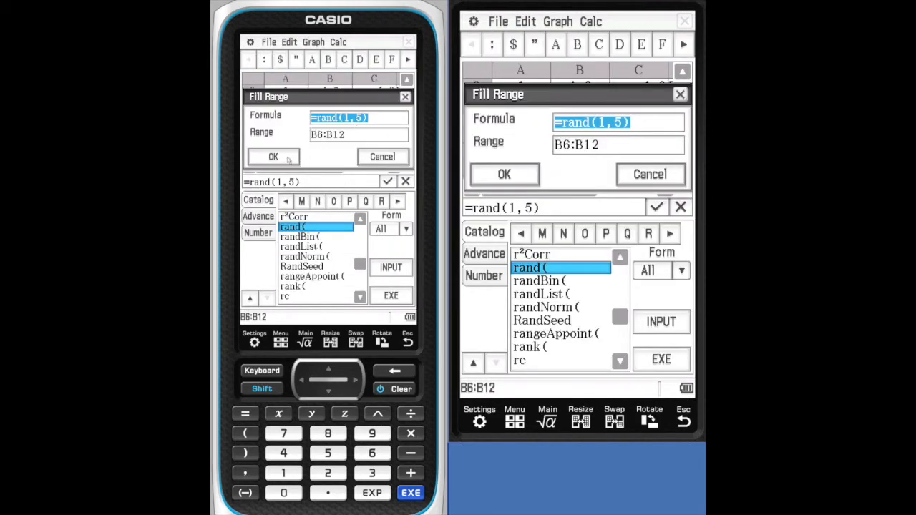
click(289, 159)
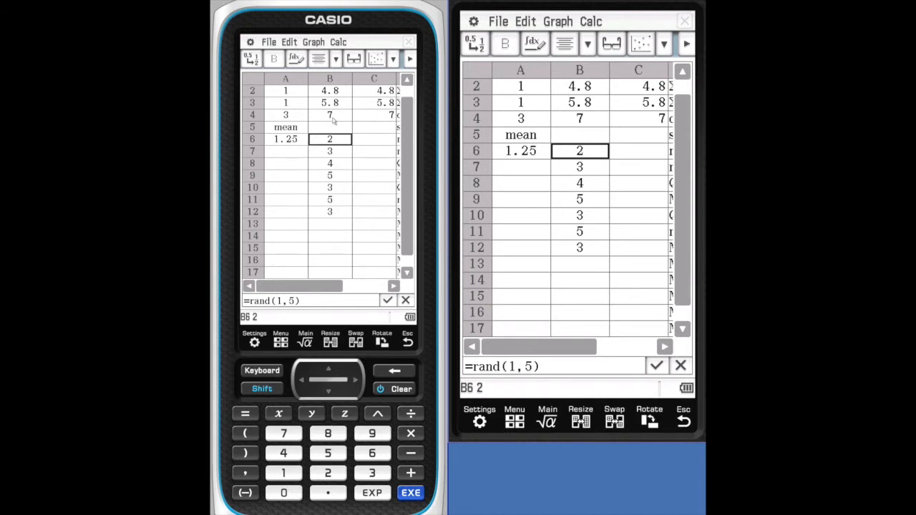
- Recalculate the spreadsheet three times to generate new random numbers in B6:B12
click(270, 42)
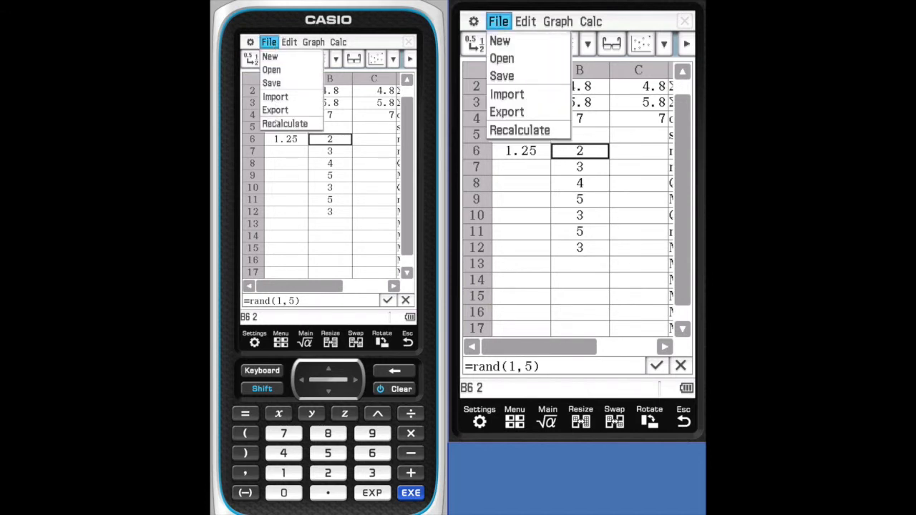
click(278, 125)
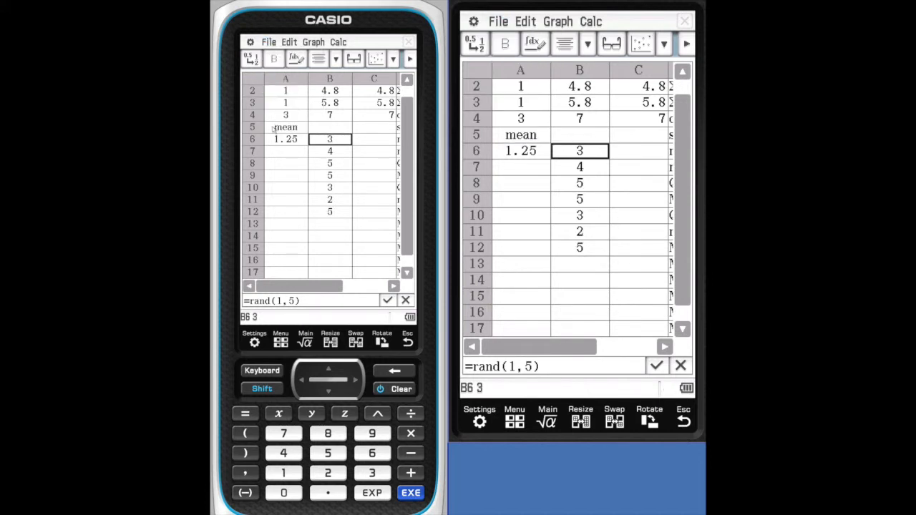
click(271, 42)
click(279, 124)
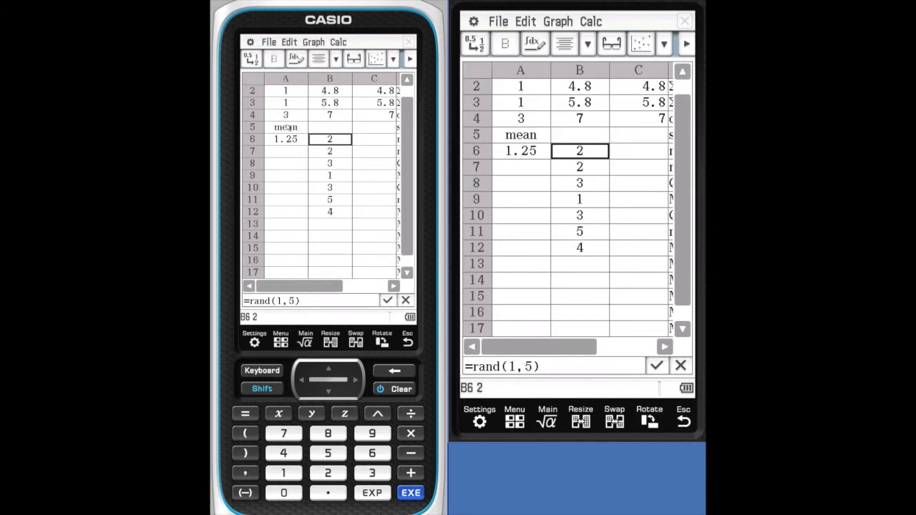
click(276, 43)
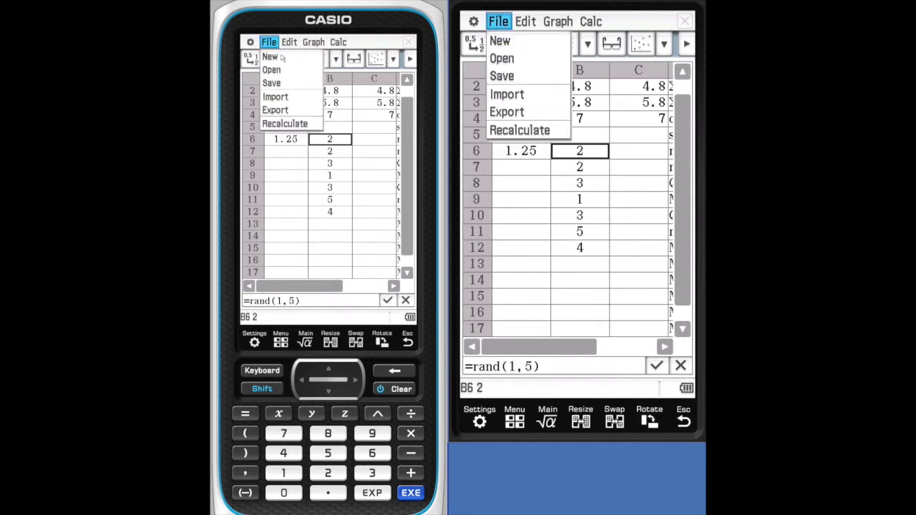
click(293, 127)
- Plot the random numbers in B6:B12 as a clustered column chart
click(314, 129)
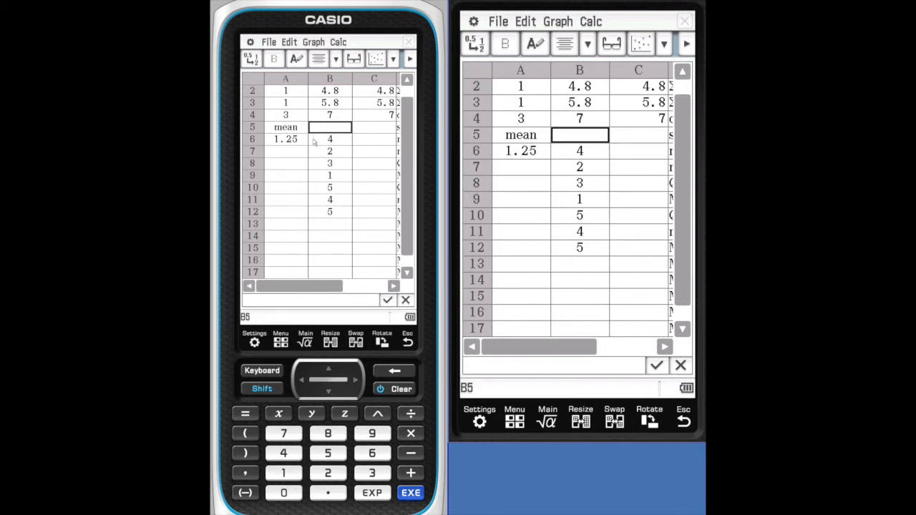
click(315, 141)
drag(315, 141, 324, 211)
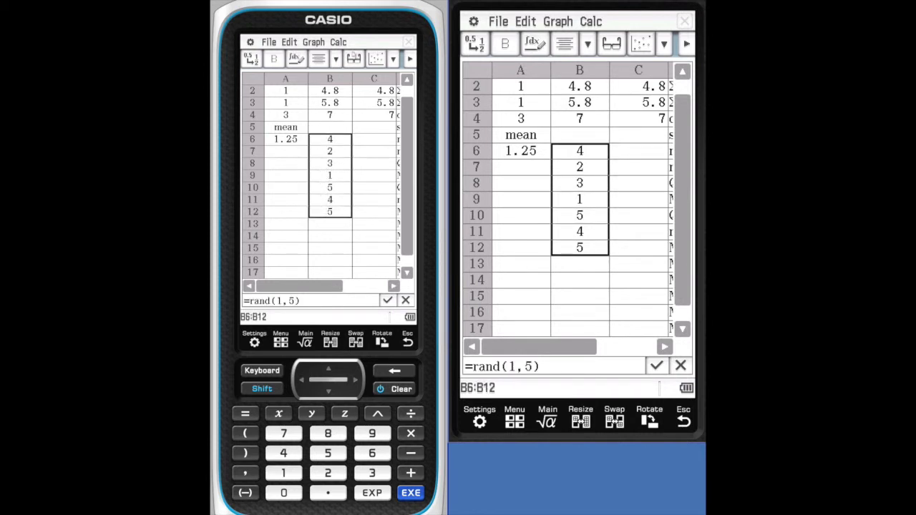
click(393, 59)
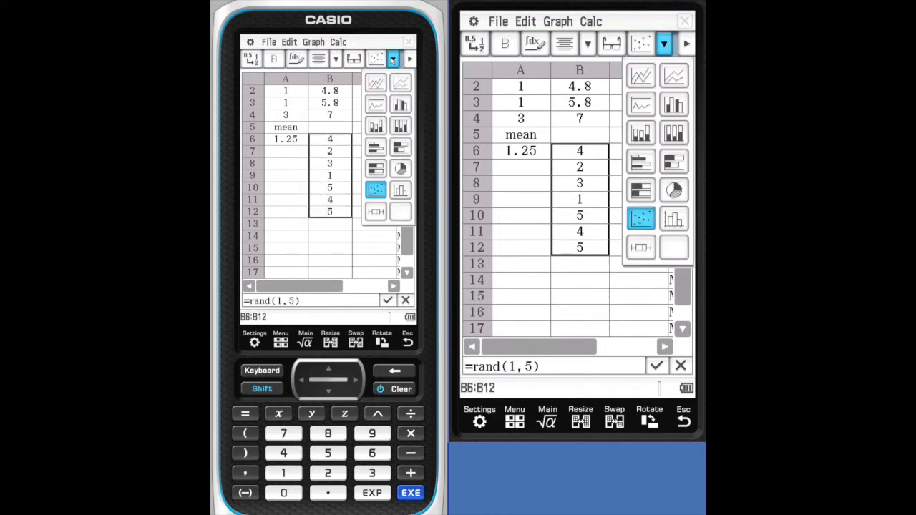
click(400, 104)
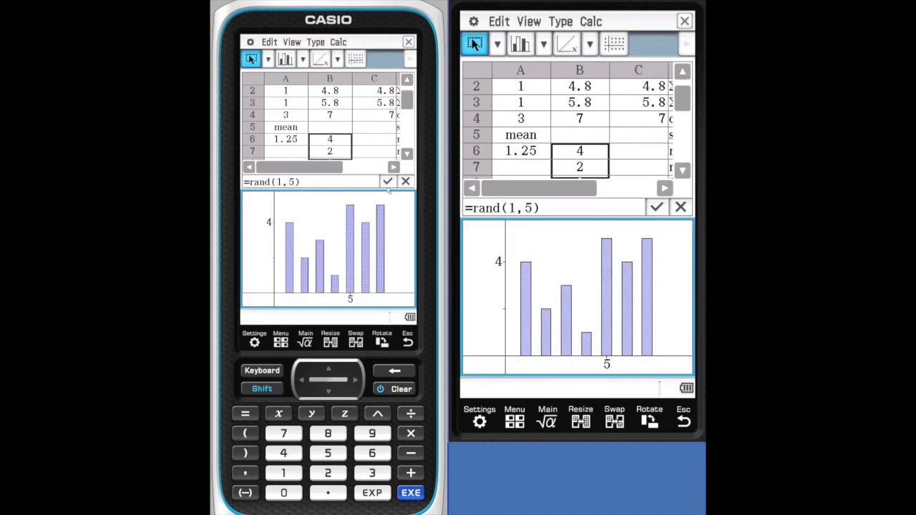
- Return to the cell grid and recalculate the spreadsheet five times with the column chart open
click(272, 42)
click(367, 127)
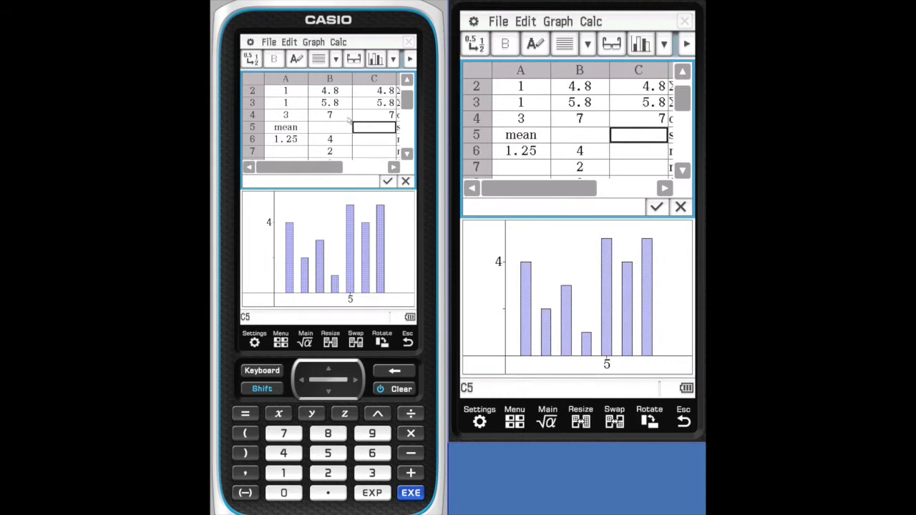
click(269, 42)
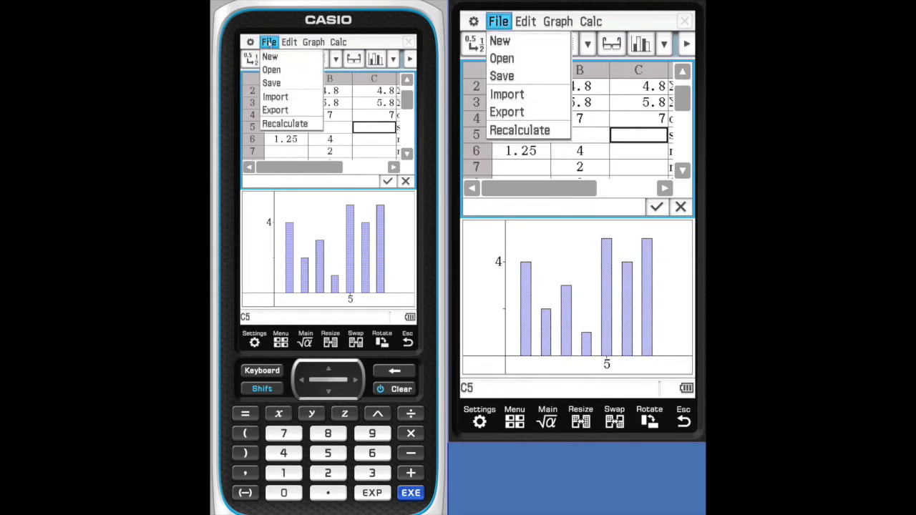
click(290, 127)
click(268, 43)
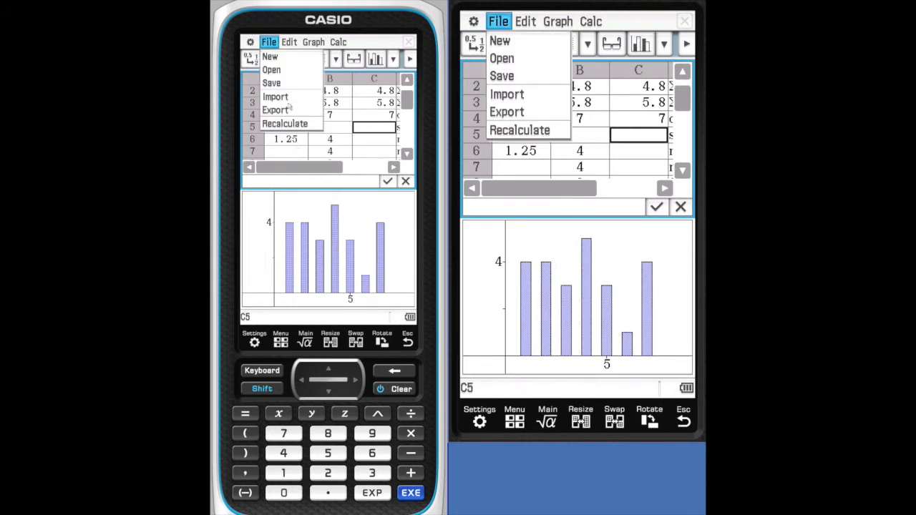
click(290, 123)
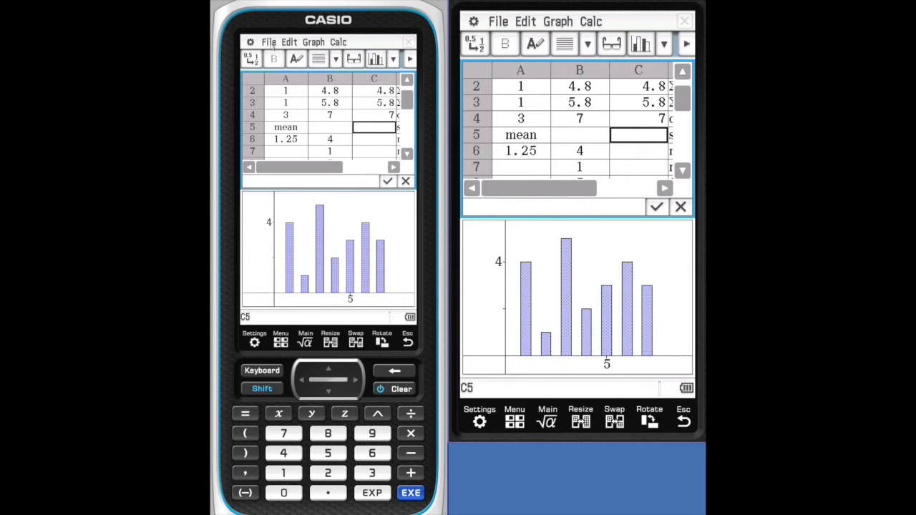
click(271, 43)
click(285, 125)
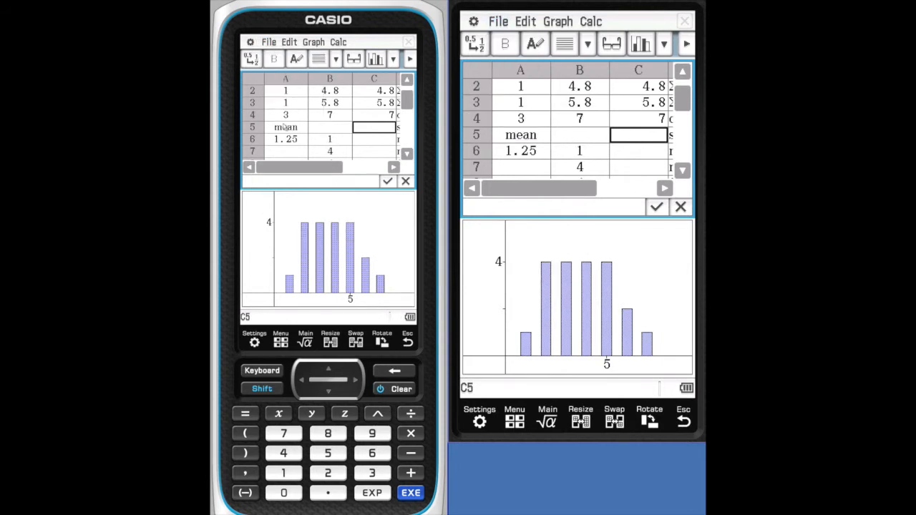
click(271, 43)
click(292, 125)
click(271, 43)
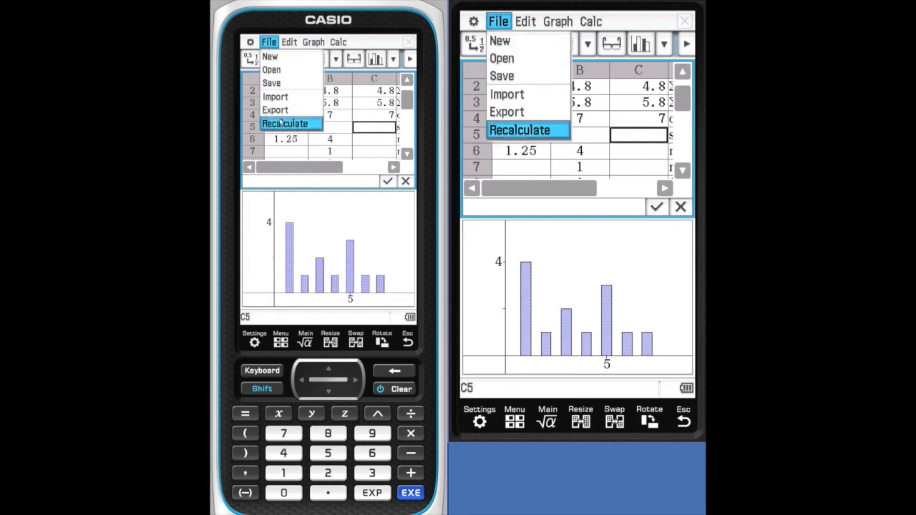
click(282, 123)
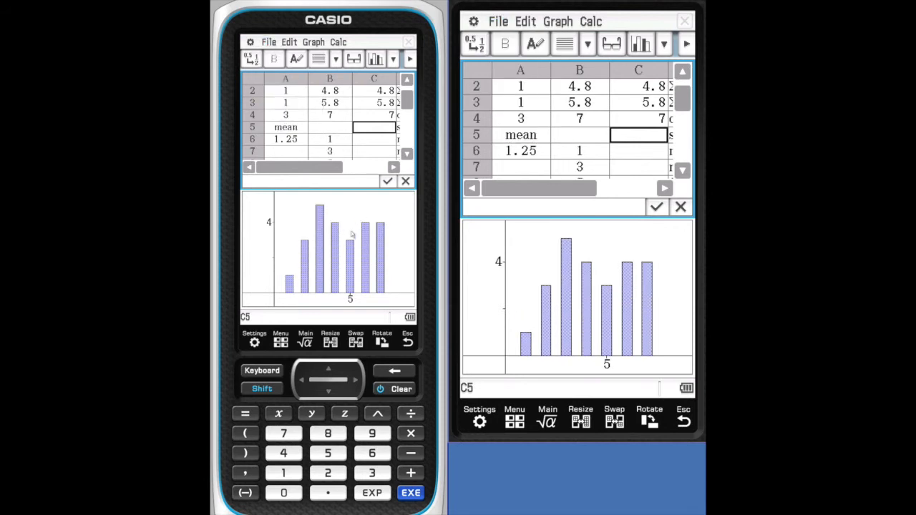